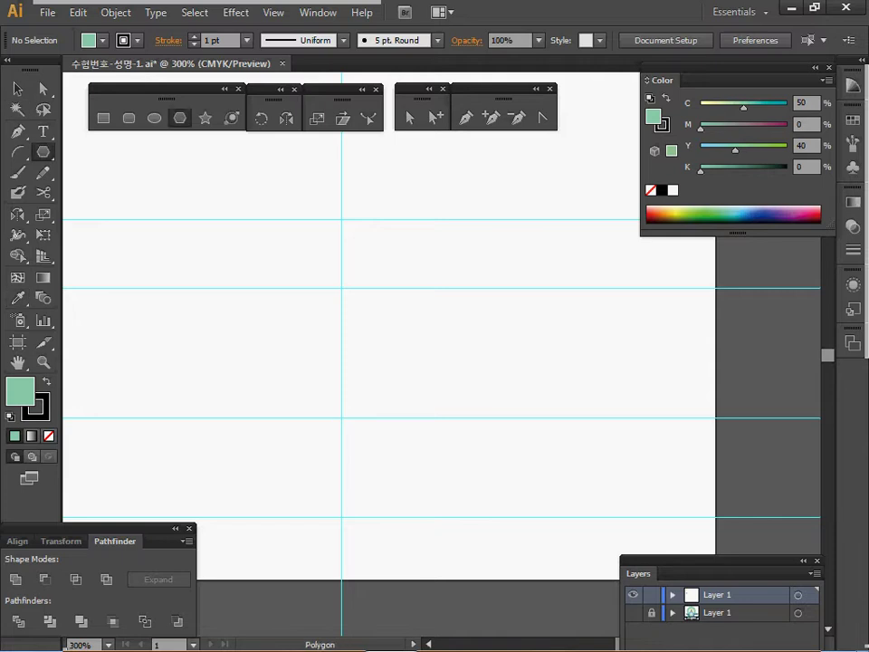
Step: Create a 15-sided polygon with a 20 mm radius centred on the vertical guide
{"action": "left_click", "coordinate": [342, 353]}
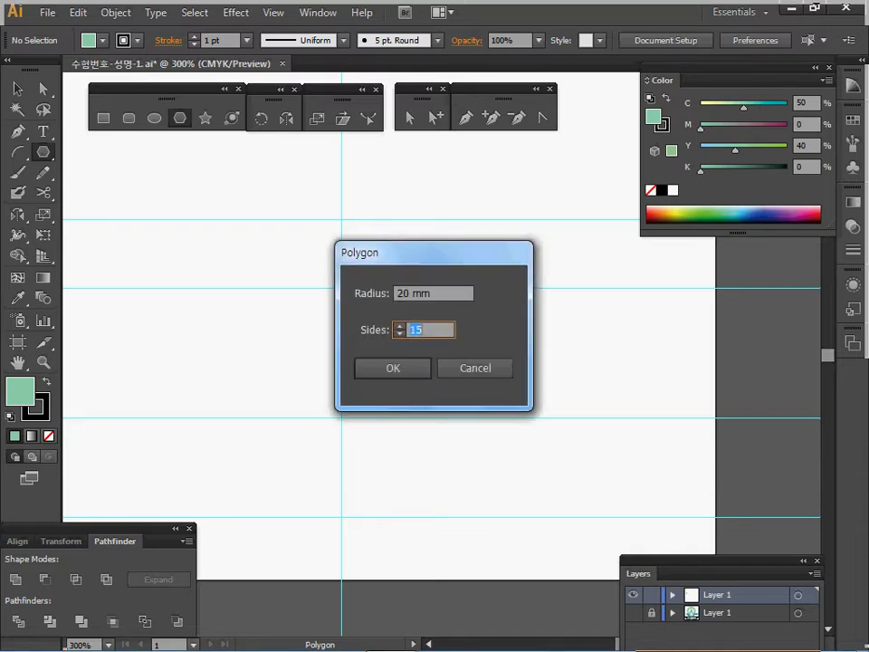
{"action": "left_click_drag", "start_coordinate": [438, 293], "coordinate": [395, 294]}
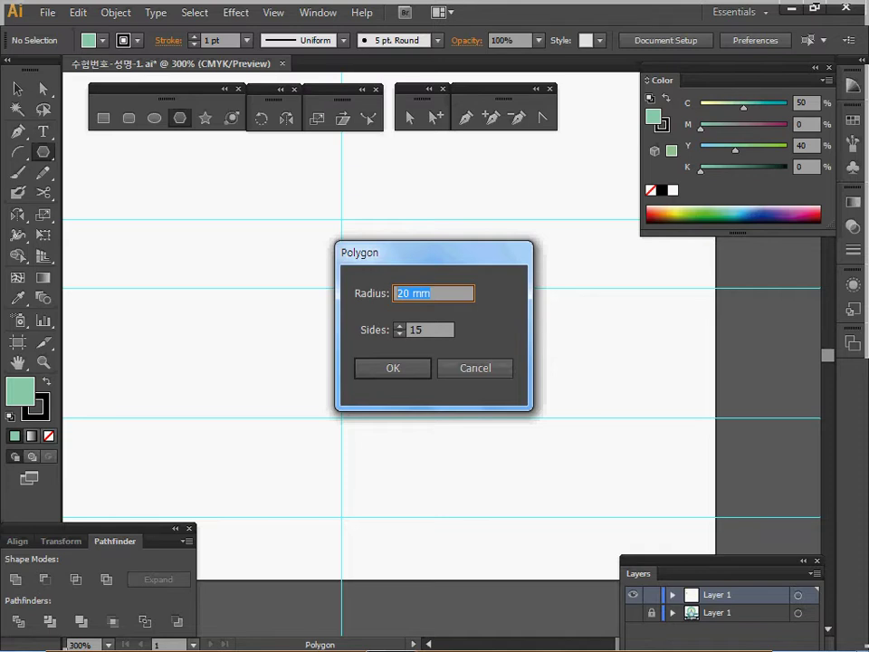
{"action": "key", "text": "Return"}
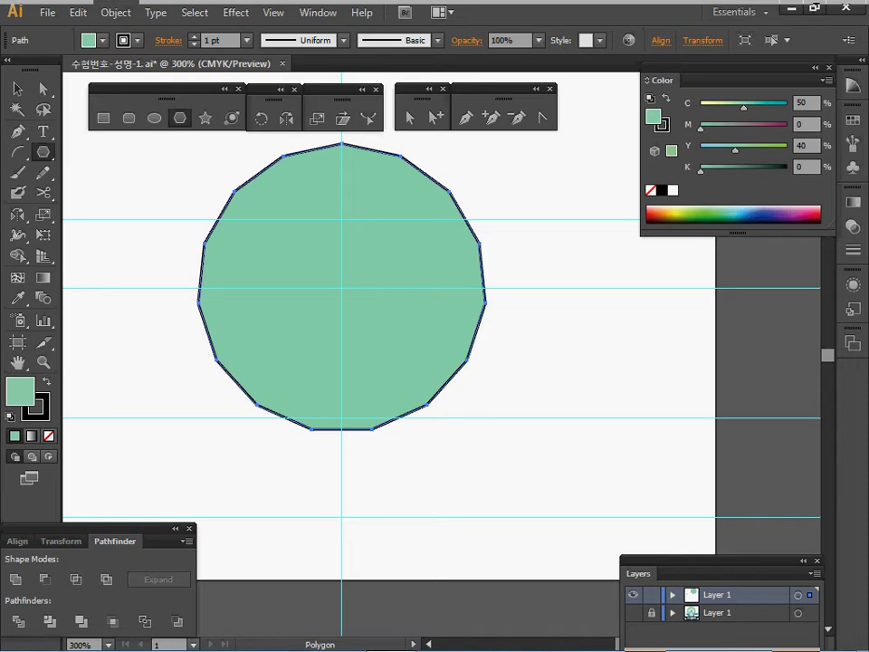
Step: Apply a Pucker & Bloat effect of -5% to the 15-sided polygon with preview on
{"action": "left_click", "coordinate": [235, 13]}
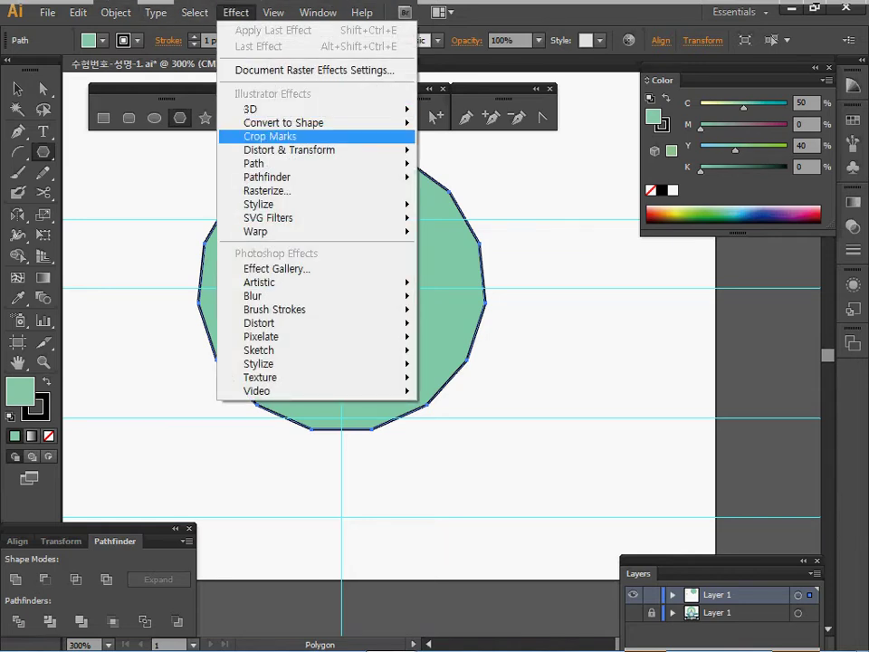
{"action": "mouse_move", "coordinate": [290, 149]}
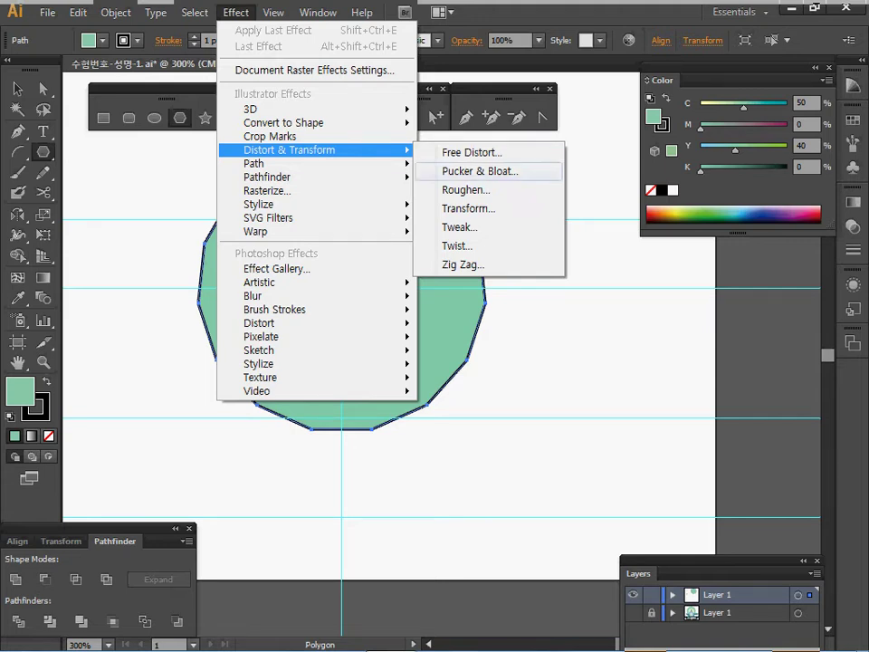
{"action": "left_click", "coordinate": [475, 171]}
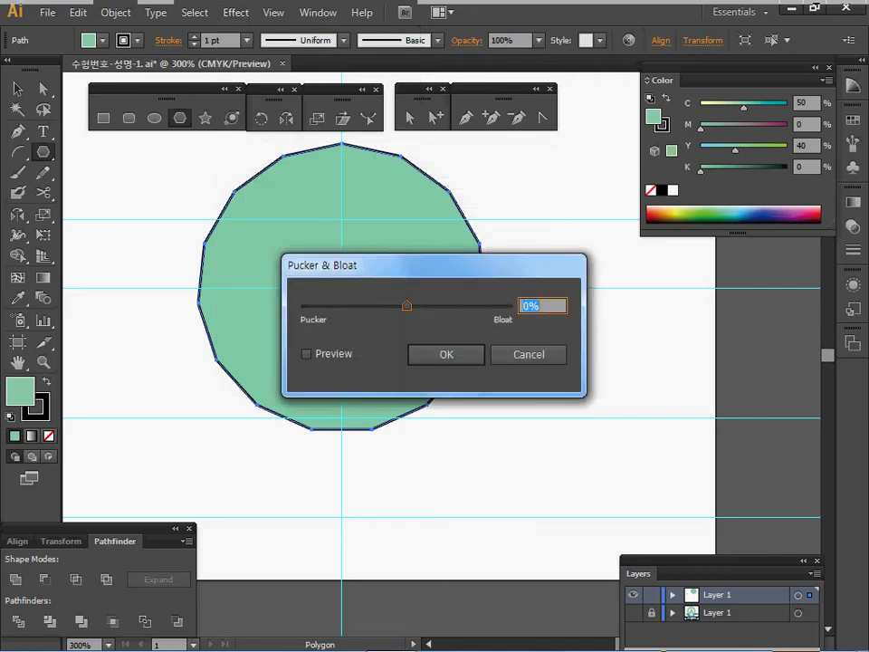
{"action": "left_click", "coordinate": [307, 354]}
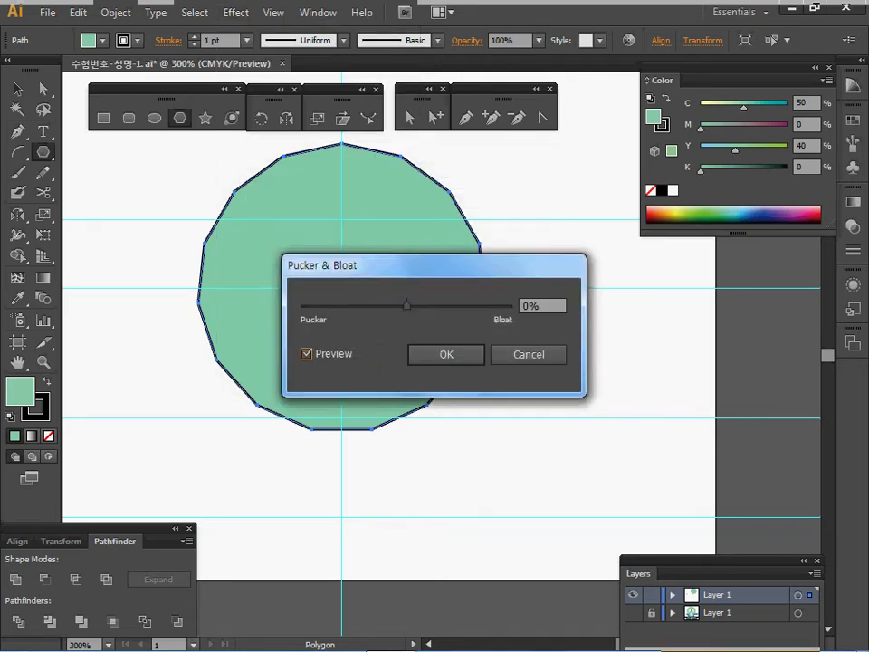
{"action": "type", "text": "-5"}
{"action": "key", "text": "Tab"}
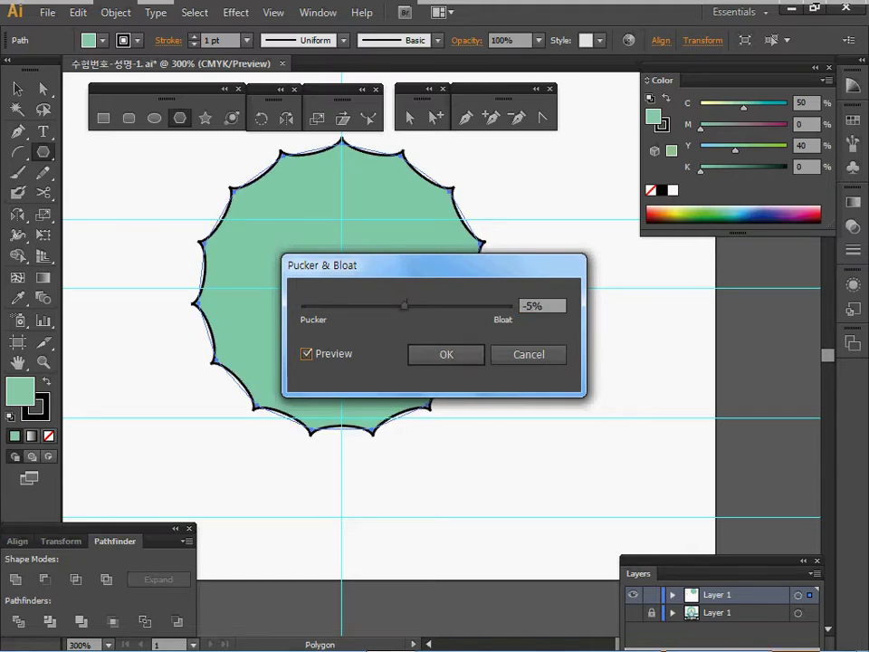
{"action": "key", "text": "Return"}
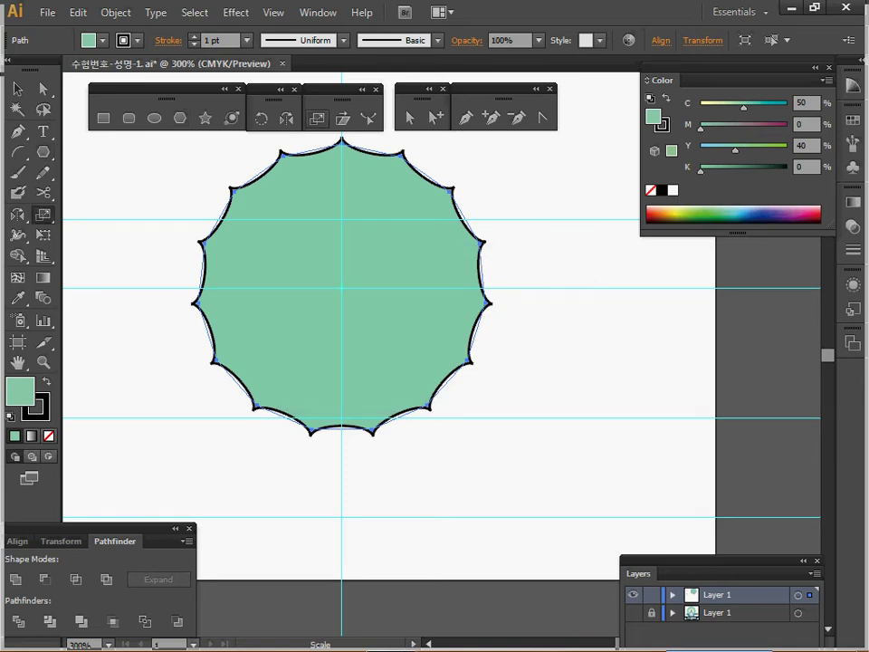
Step: Make a copy of the puckered shape scaled uniformly to 80% and set its fill's cyan to 8%
{"action": "double_click", "coordinate": [316, 118]}
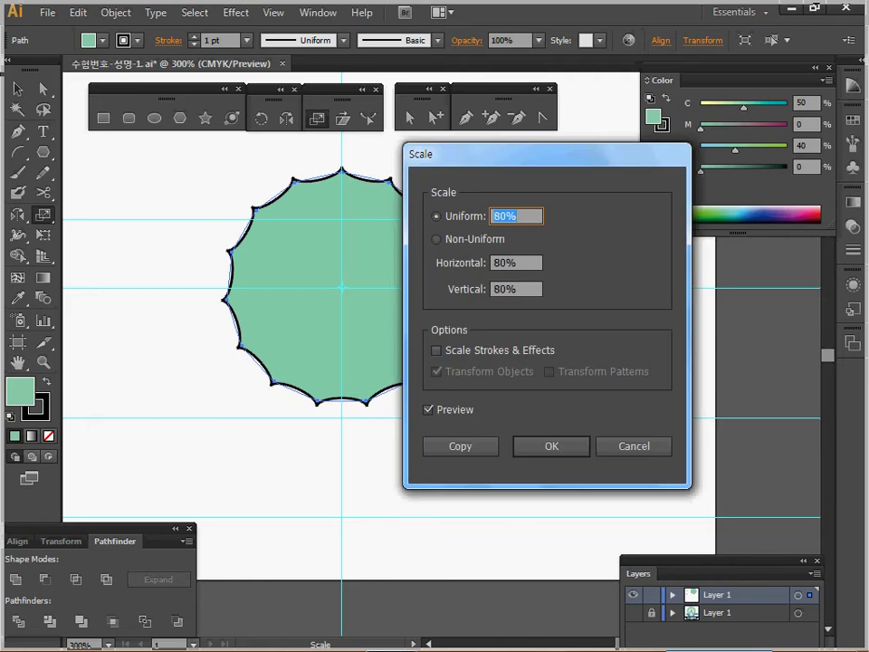
{"action": "type", "text": "80"}
{"action": "key", "text": "alt+Return"}
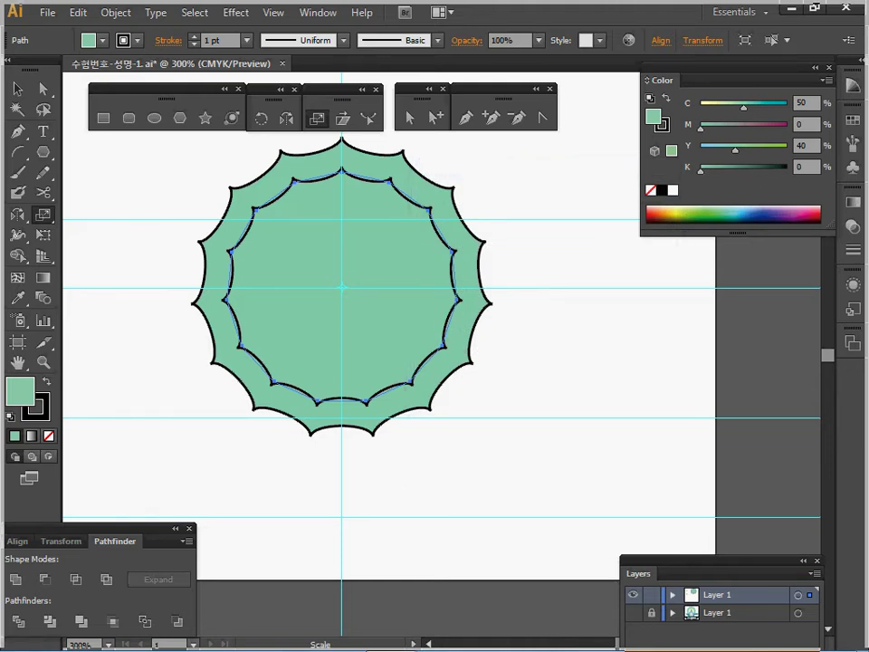
{"action": "left_click", "coordinate": [707, 105]}
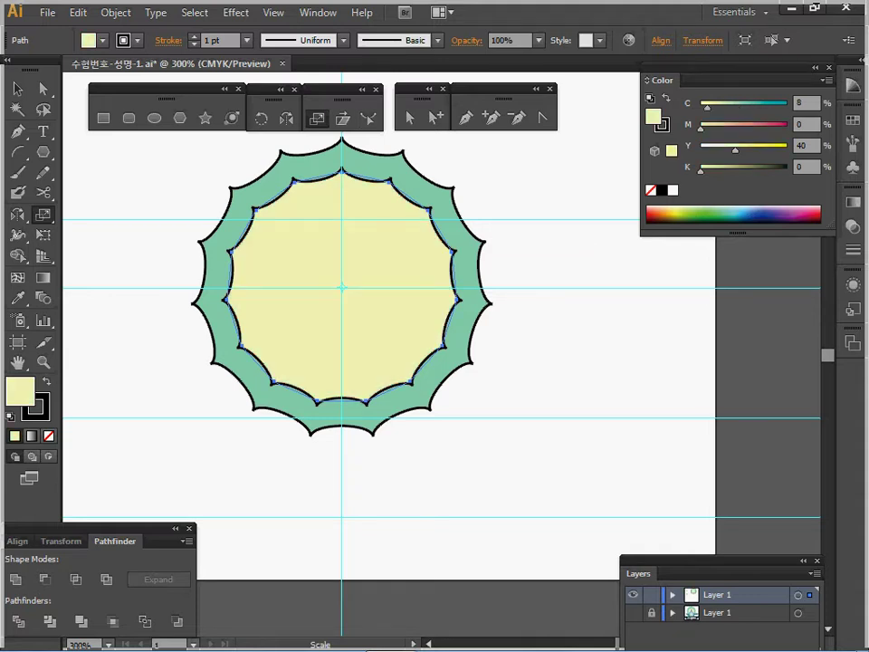
Step: Change the Pucker & Bloat effect of the smaller yellow copy to 10%
{"action": "left_click", "coordinate": [853, 284]}
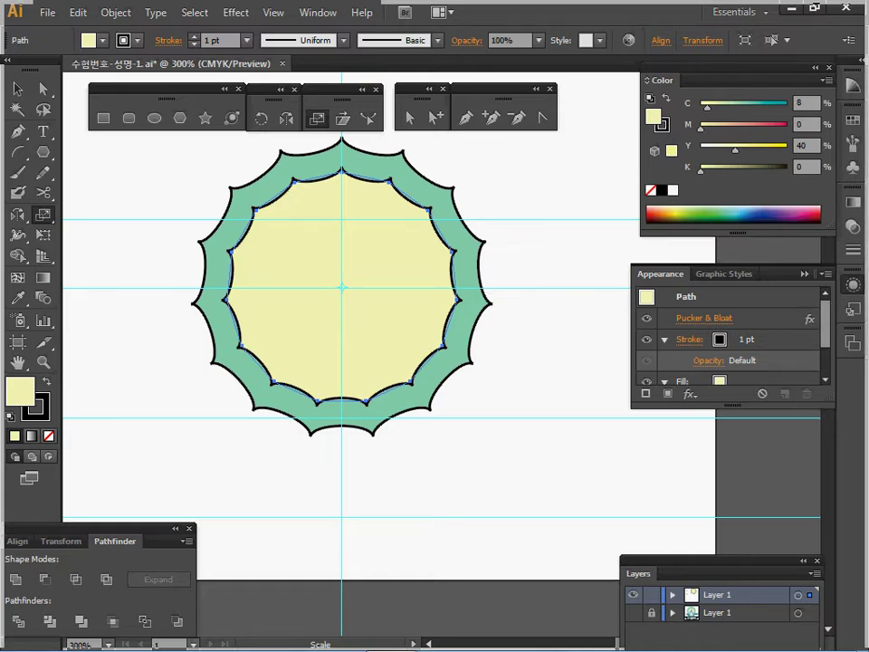
{"action": "left_click", "coordinate": [705, 318]}
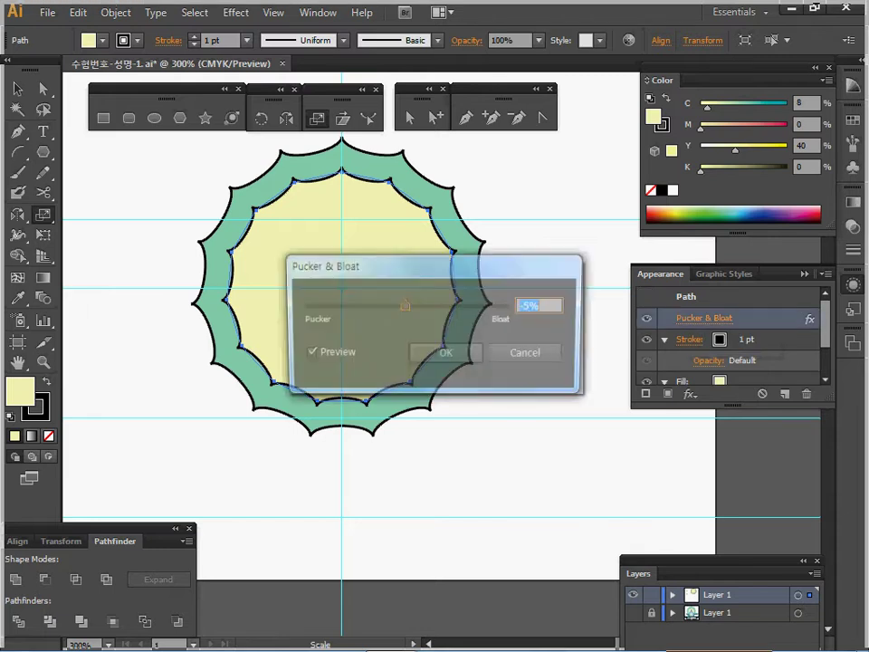
{"action": "left_click_drag", "start_coordinate": [380, 266], "coordinate": [556, 314]}
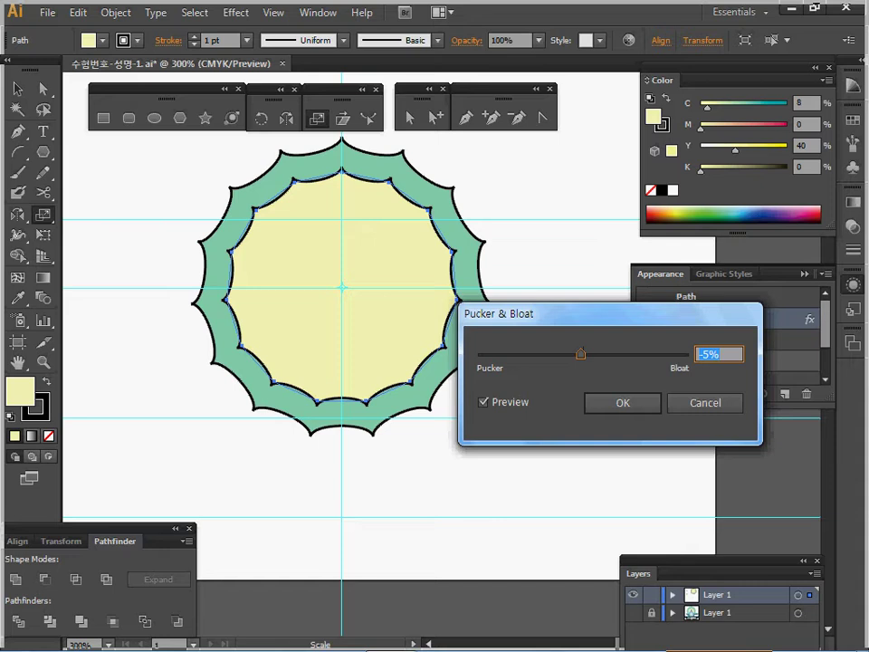
{"action": "type", "text": "10"}
{"action": "key", "text": "Tab"}
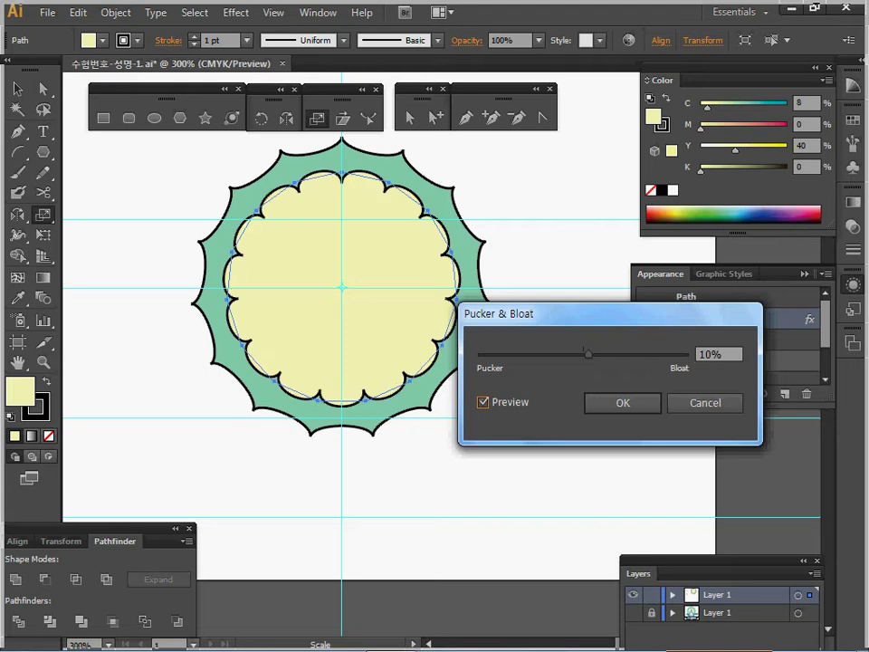
{"action": "key", "text": "Return"}
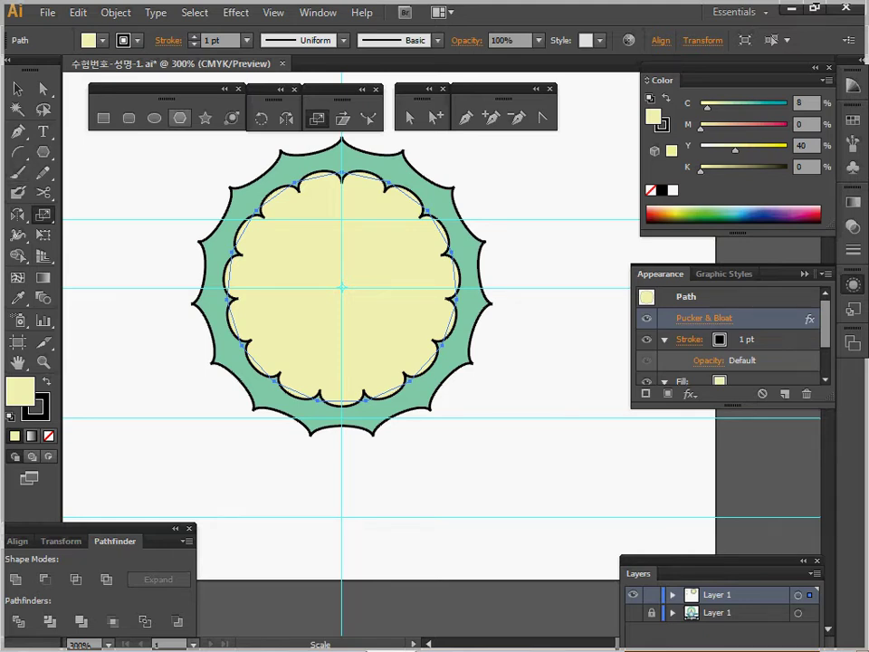
Step: Create a 10-sided polygon with a 10 mm radius inside the yellow scalloped shape
{"action": "left_click", "coordinate": [180, 117]}
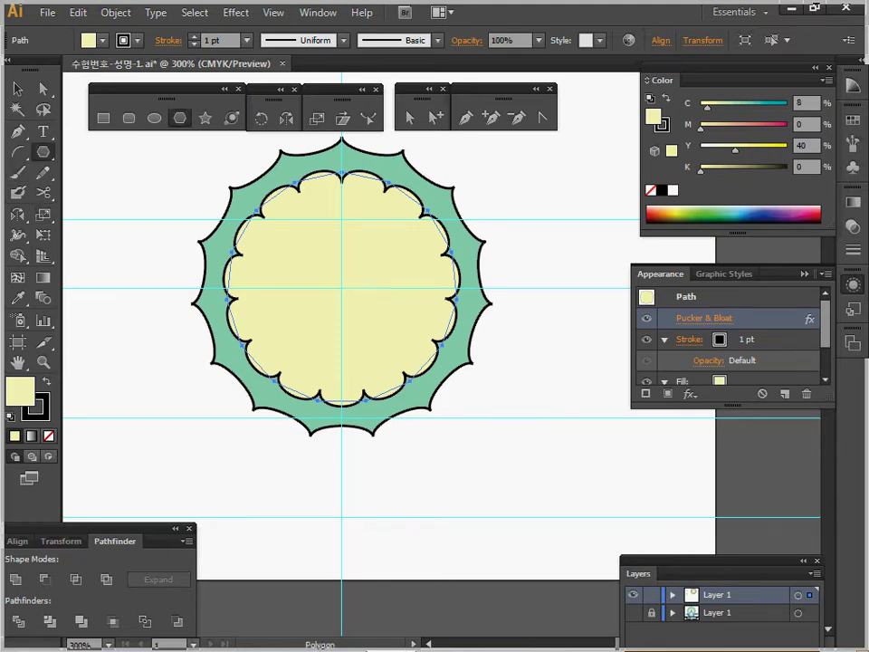
{"action": "left_click", "coordinate": [341, 288]}
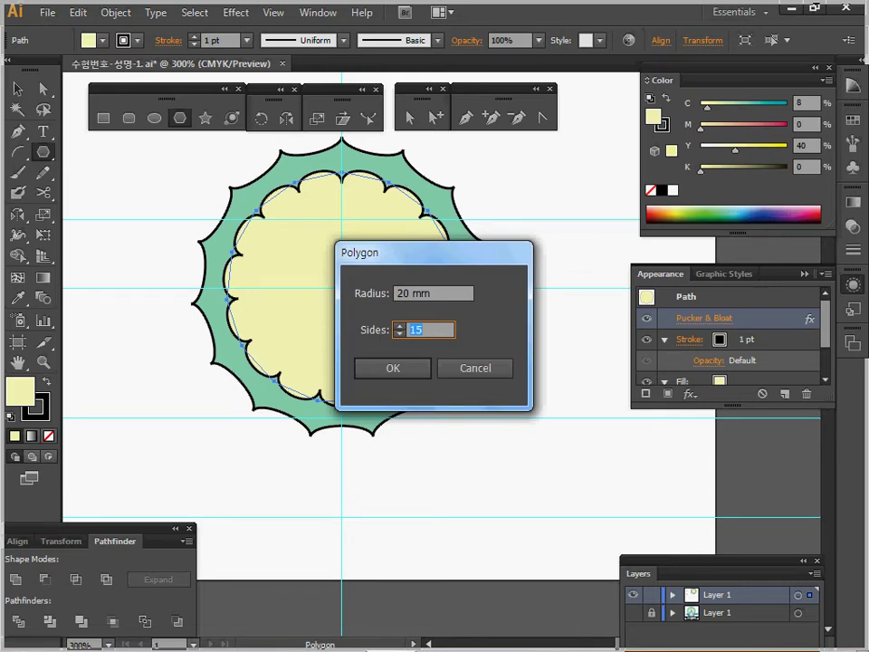
{"action": "type", "text": "10"}
{"action": "key", "text": "Tab"}
{"action": "key", "text": "Tab"}
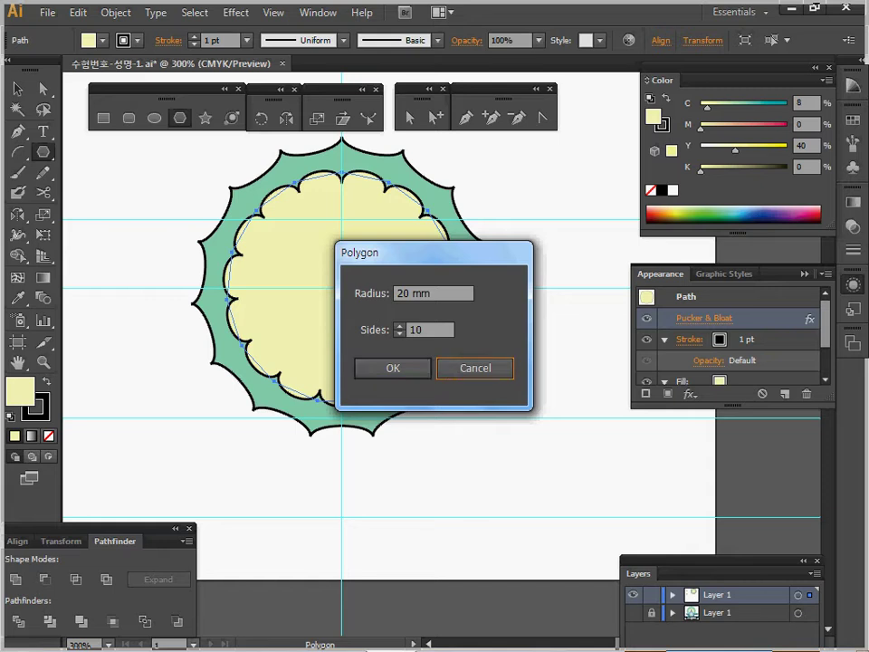
{"action": "key", "text": "Tab"}
{"action": "type", "text": "10"}
{"action": "key", "text": "Return"}
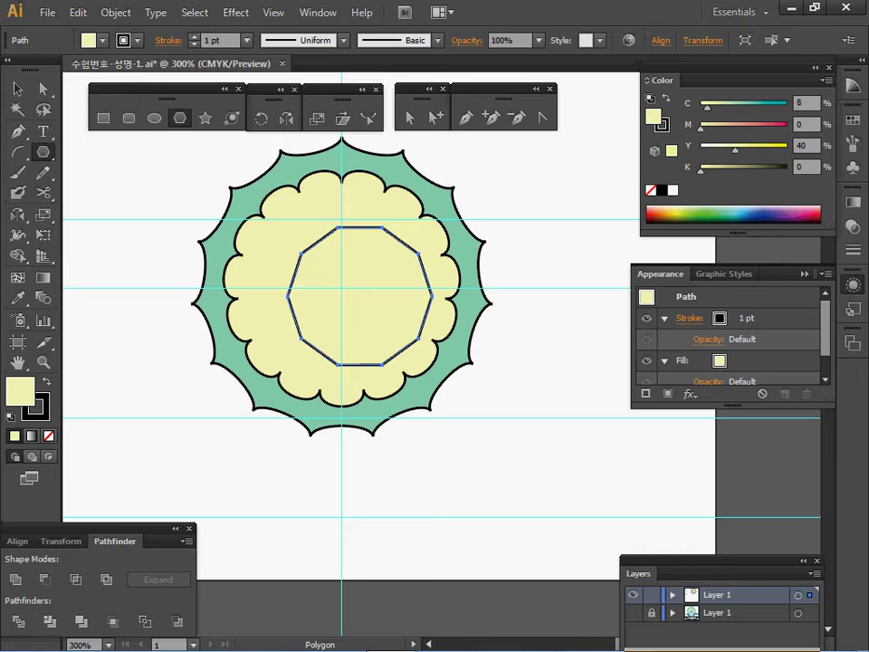
Step: Apply Pucker & Bloat to the 10-sided polygon and set the effect to 30%
{"action": "left_click", "coordinate": [235, 13]}
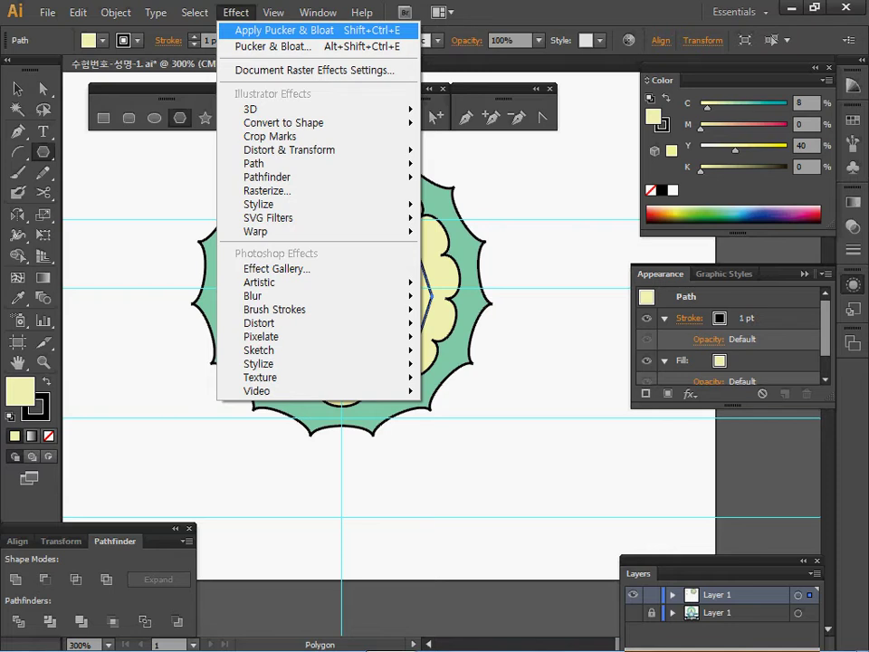
{"action": "left_click", "coordinate": [284, 31]}
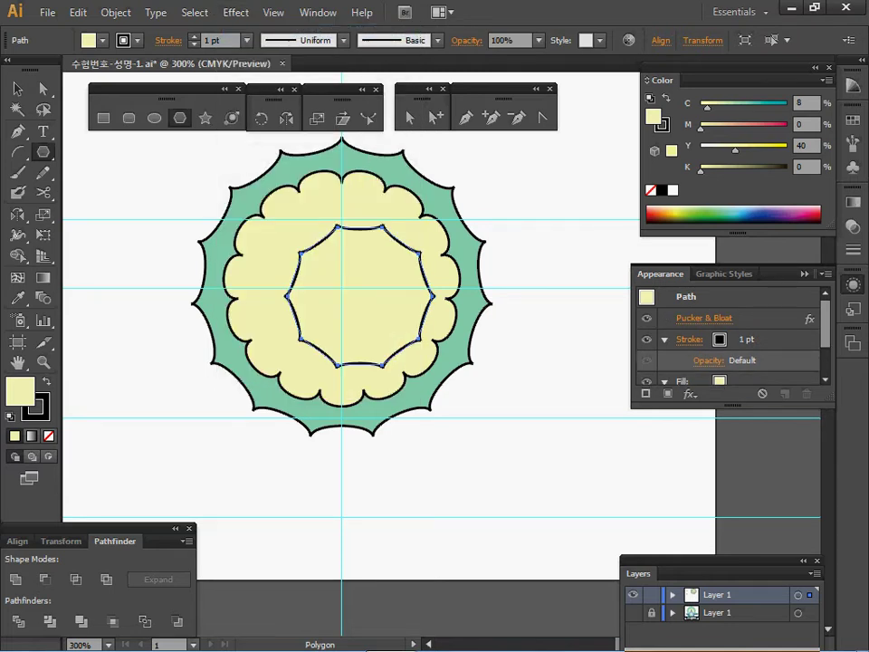
{"action": "left_click", "coordinate": [704, 318]}
{"action": "left_click_drag", "start_coordinate": [704, 315], "coordinate": [685, 346]}
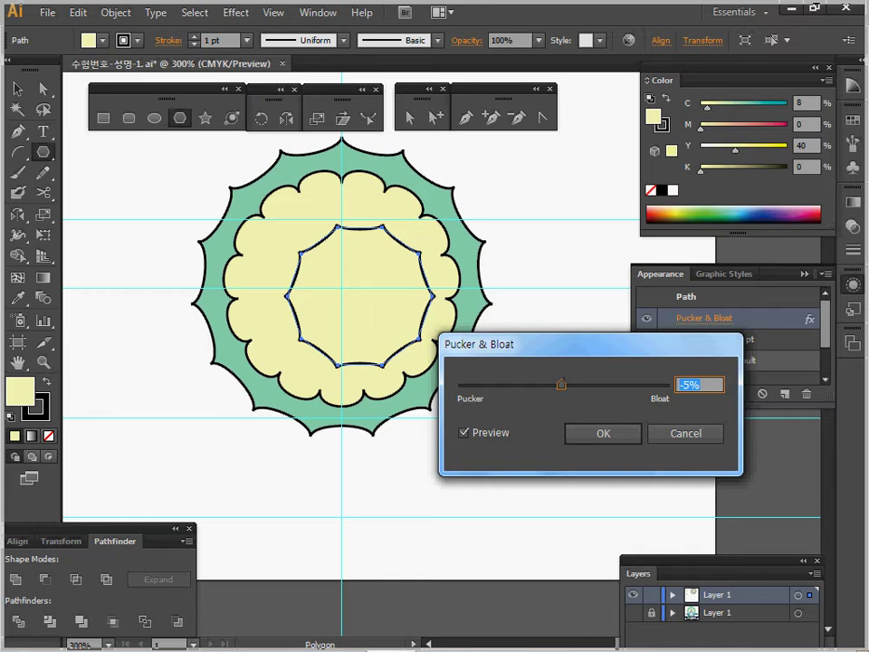
{"action": "type", "text": "30"}
{"action": "key", "text": "Tab"}
{"action": "key", "text": "space"}
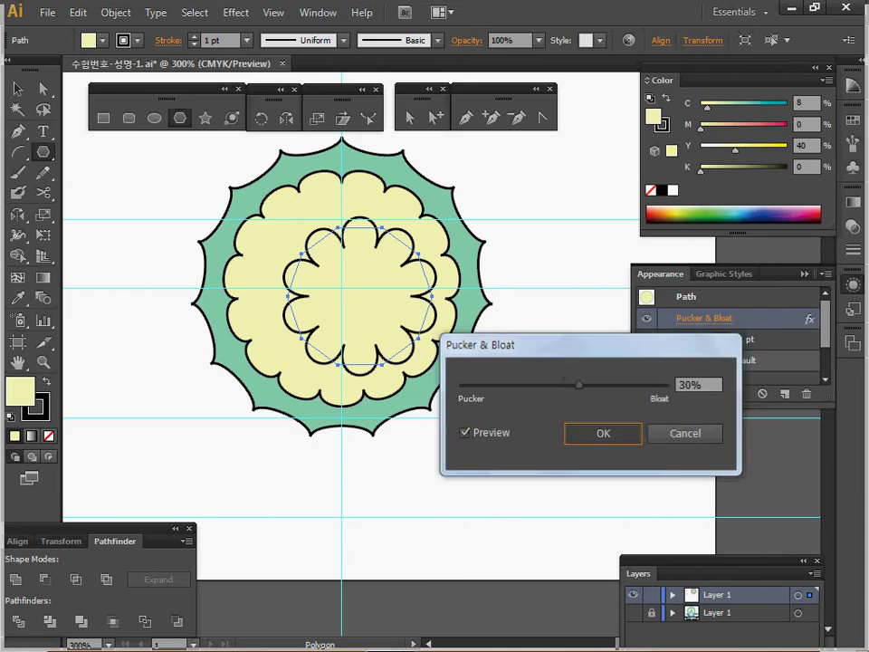
{"action": "key", "text": "Return"}
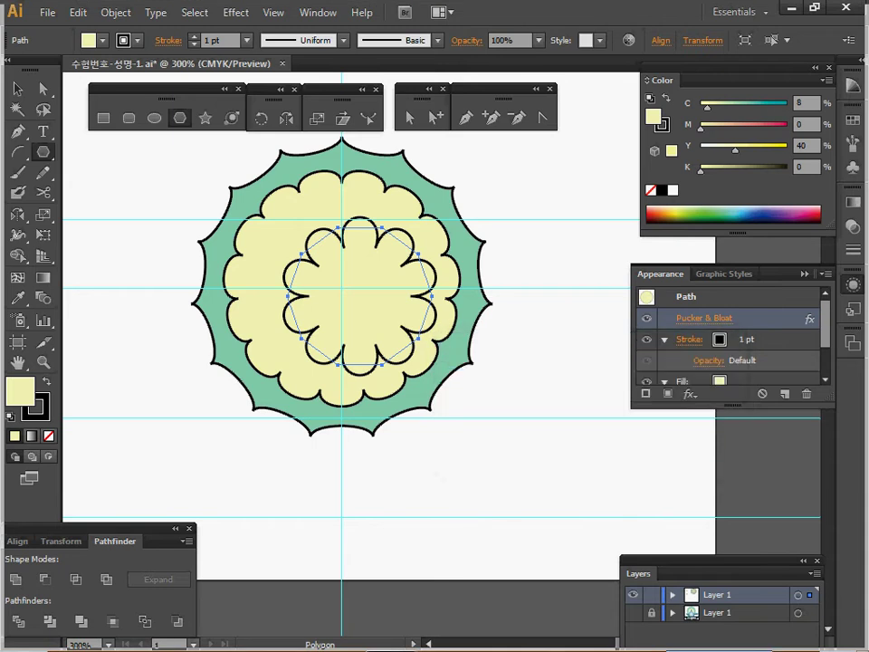
Step: Select all three shapes and align their centres horizontally and vertically
{"action": "left_click", "coordinate": [17, 89]}
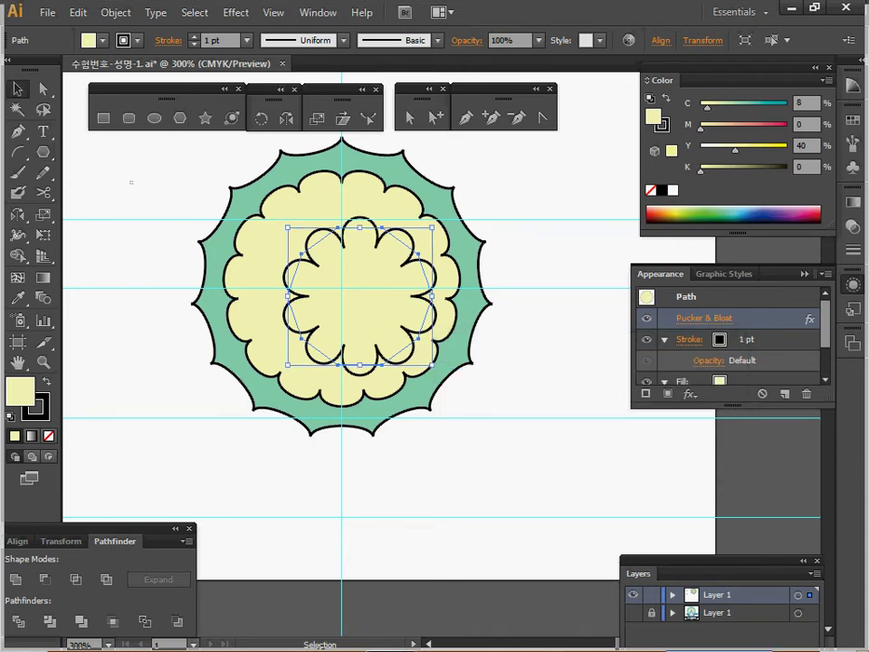
{"action": "left_click_drag", "start_coordinate": [130, 181], "coordinate": [349, 380]}
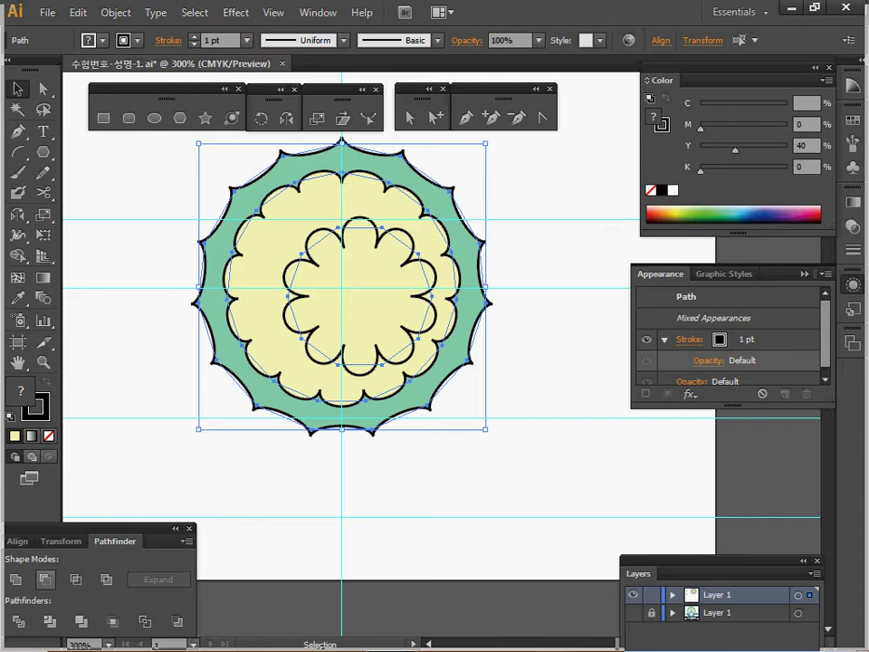
{"action": "left_click", "coordinate": [18, 541]}
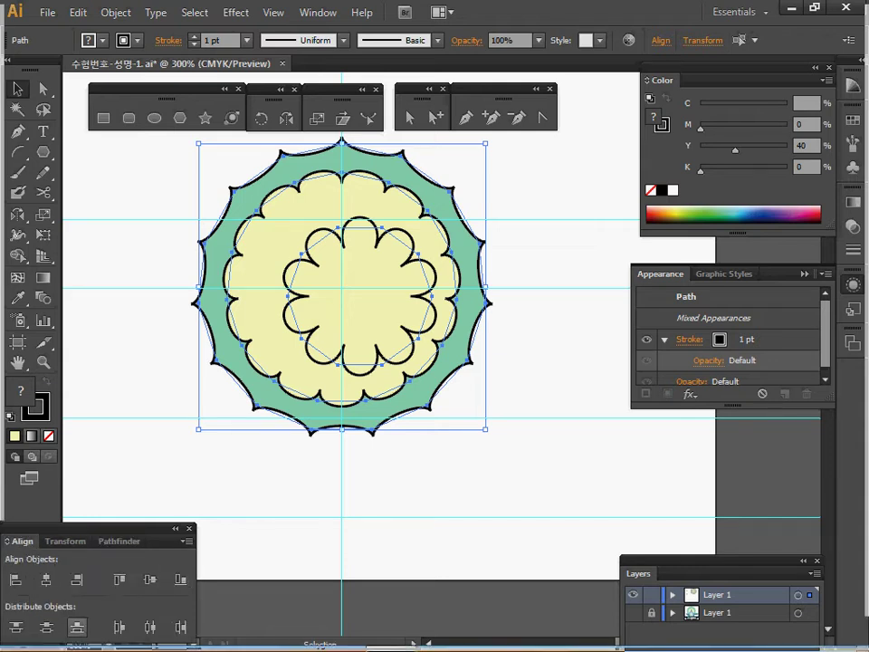
{"action": "left_click", "coordinate": [46, 579]}
{"action": "left_click", "coordinate": [150, 580]}
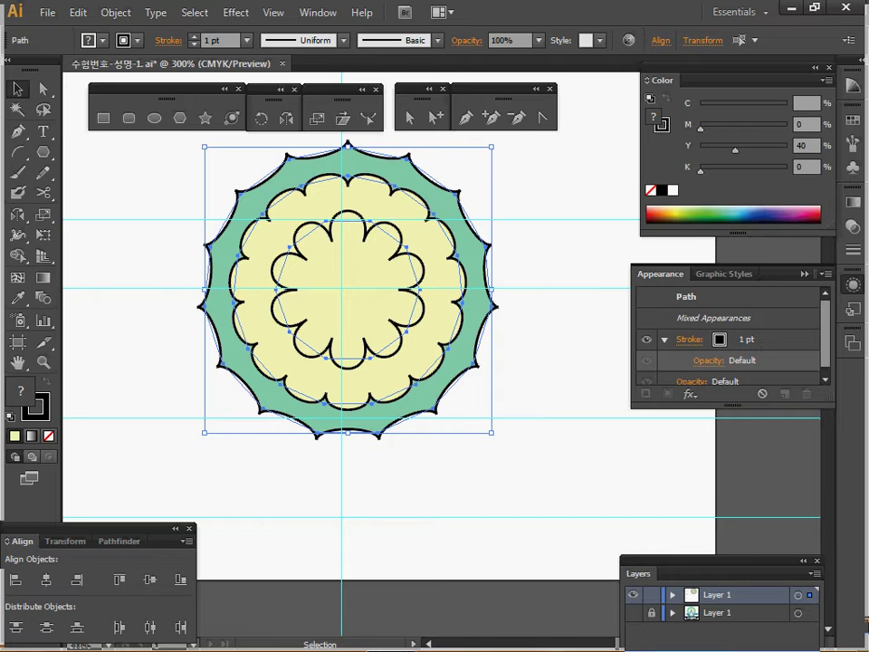
Step: Deselect the green outer shape and move the two yellow shapes 0 mm horizontally and 2 mm vertically
{"action": "left_click", "coordinate": [252, 379], "text": "shift"}
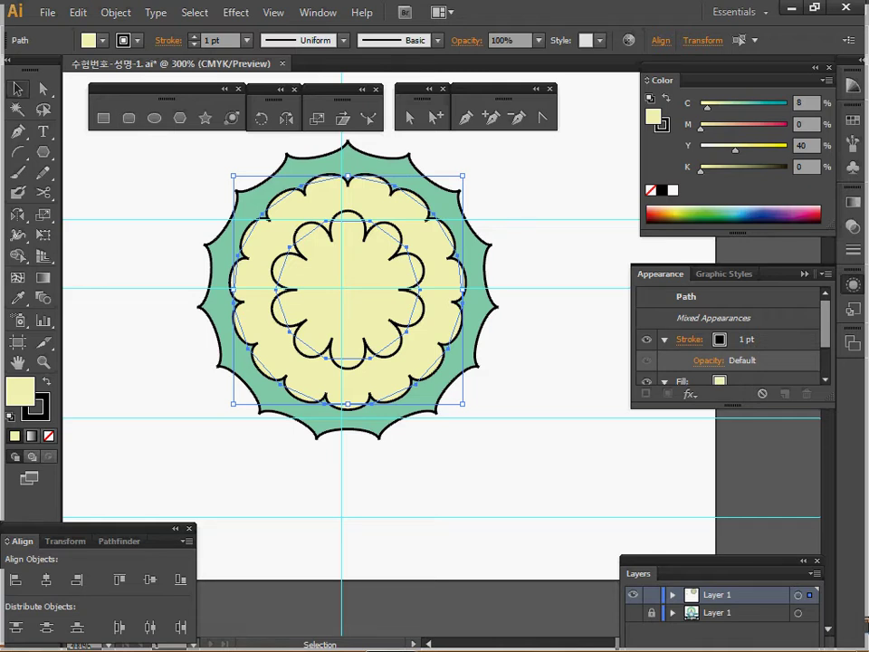
{"action": "key", "text": "Return"}
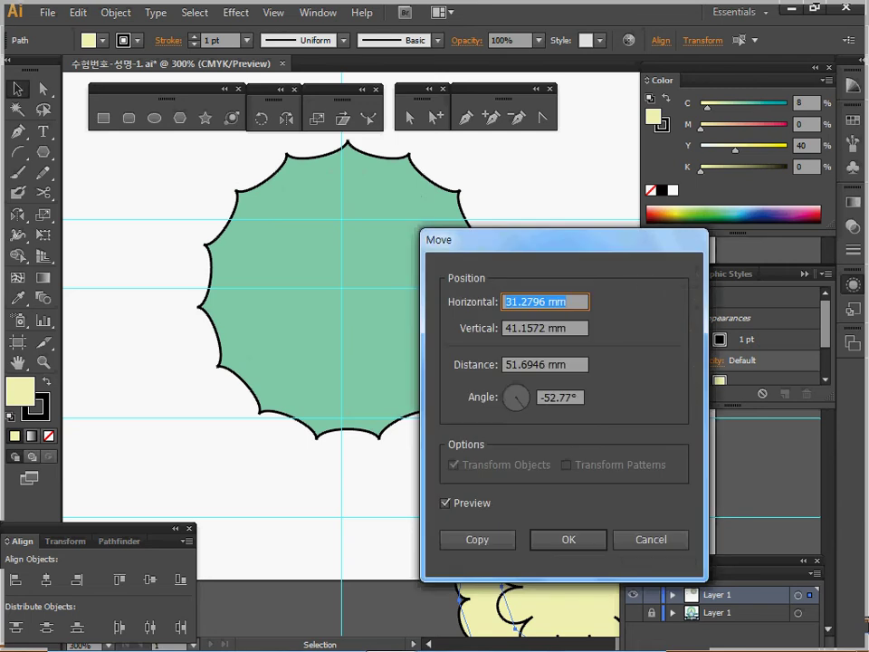
{"action": "left_click_drag", "start_coordinate": [563, 240], "coordinate": [535, 221]}
{"action": "type", "text": "0"}
{"action": "key", "text": "Tab"}
{"action": "type", "text": "2"}
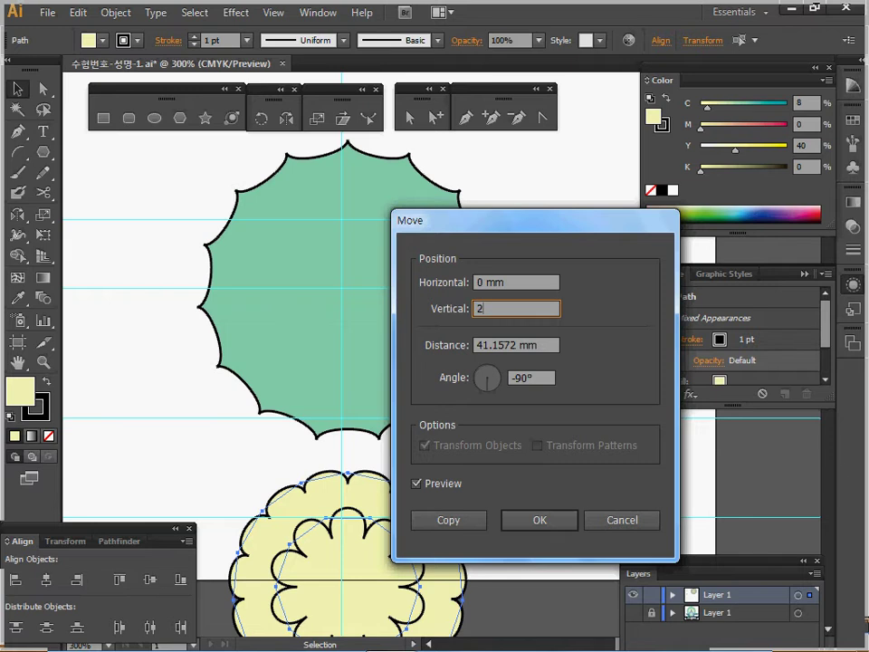
{"action": "key", "text": "Tab"}
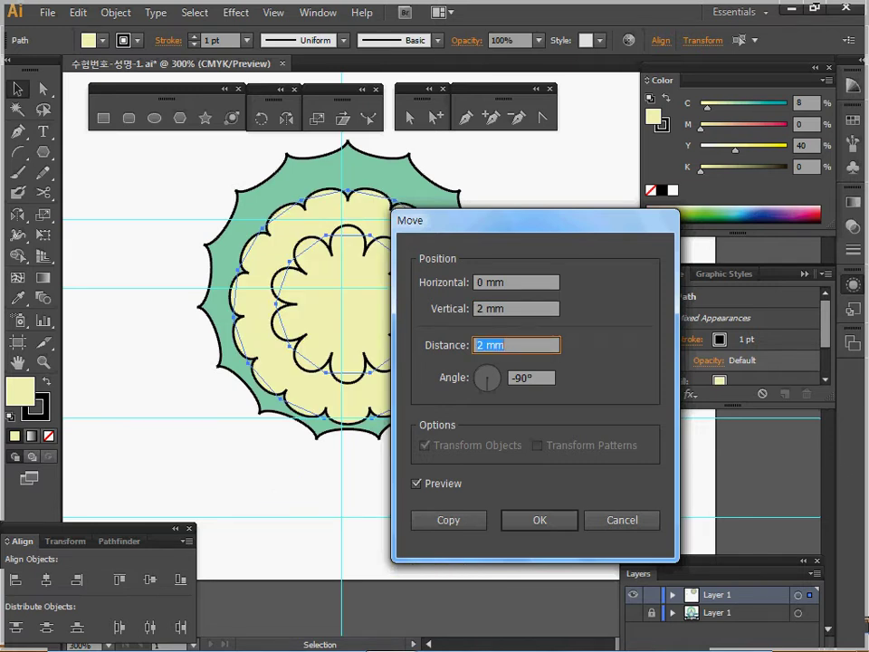
{"action": "key", "text": "Return"}
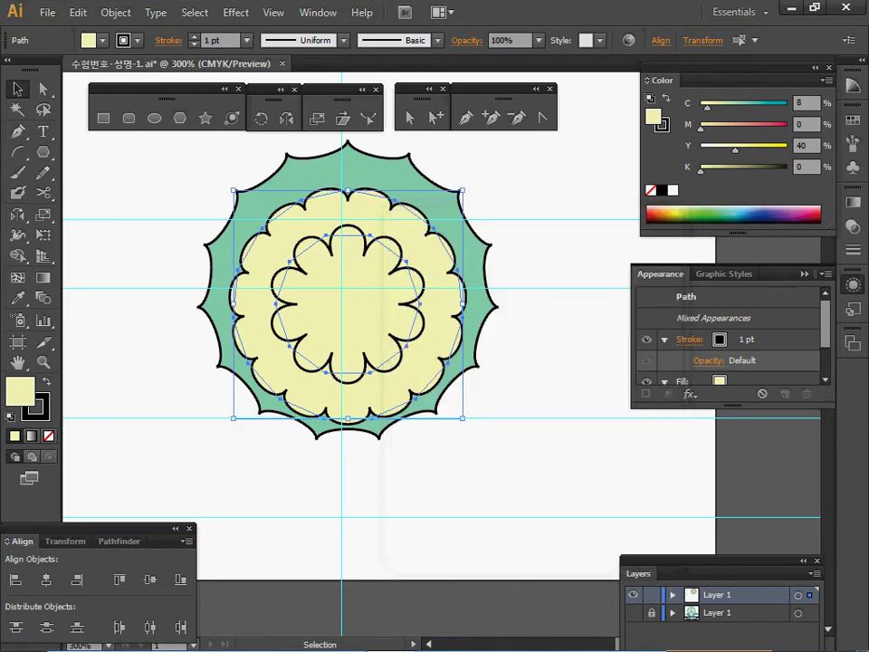
Step: Select all three flower shapes and expand their appearance
{"action": "left_click_drag", "start_coordinate": [182, 272], "coordinate": [378, 410]}
{"action": "left_click", "coordinate": [116, 12]}
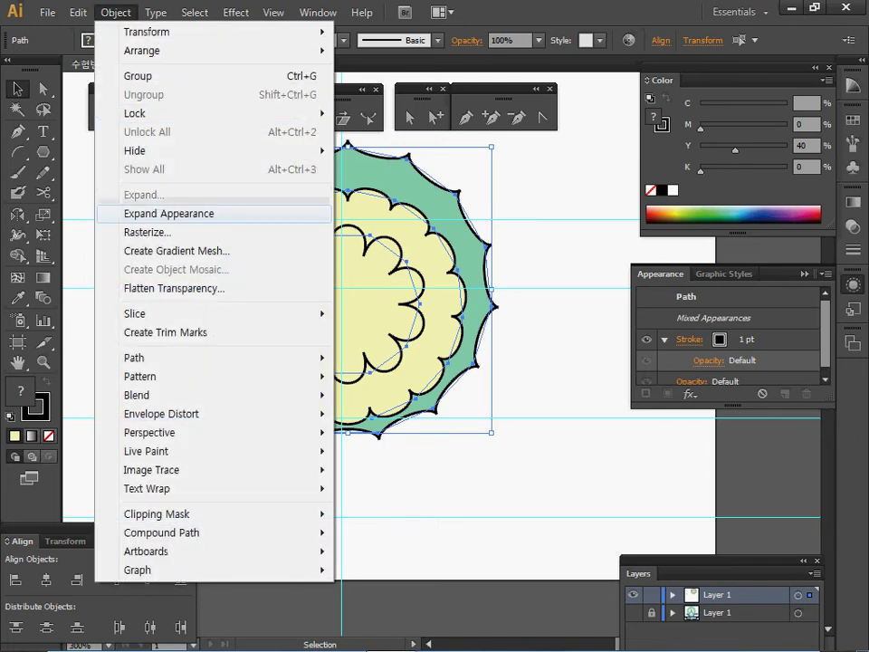
{"action": "left_click", "coordinate": [169, 212]}
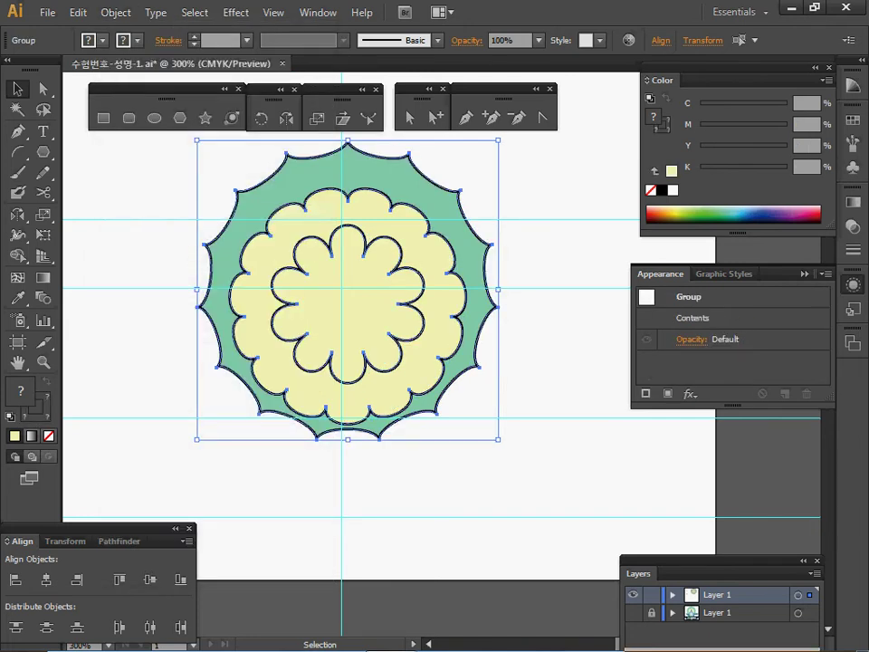
Step: Try to cut the outer yellow scalloped shape out of the green shape with the Minus Front operation
{"action": "left_click", "coordinate": [260, 148]}
{"action": "left_click_drag", "start_coordinate": [259, 148], "coordinate": [301, 222]}
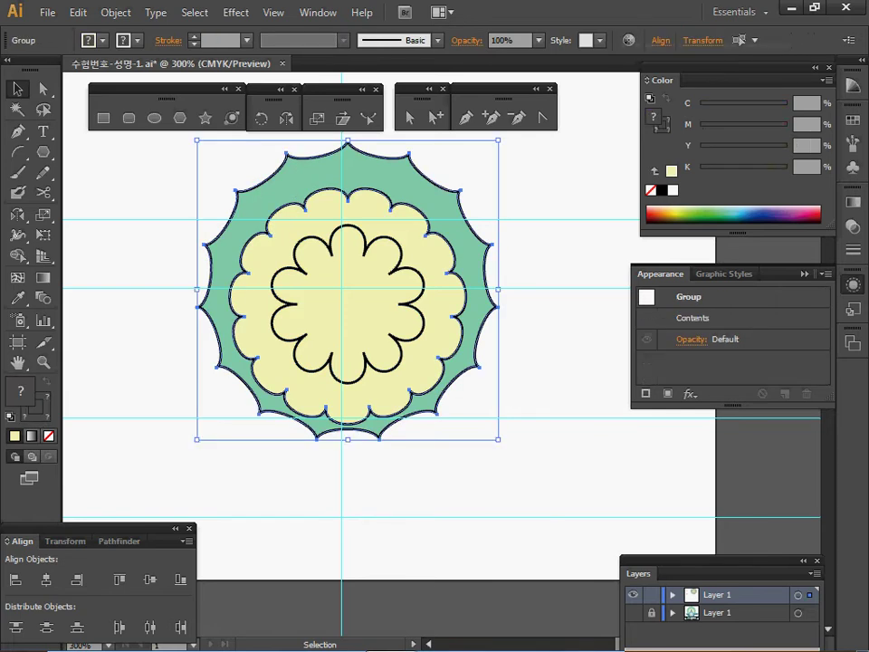
{"action": "left_click", "coordinate": [119, 540]}
{"action": "left_click", "coordinate": [44, 579]}
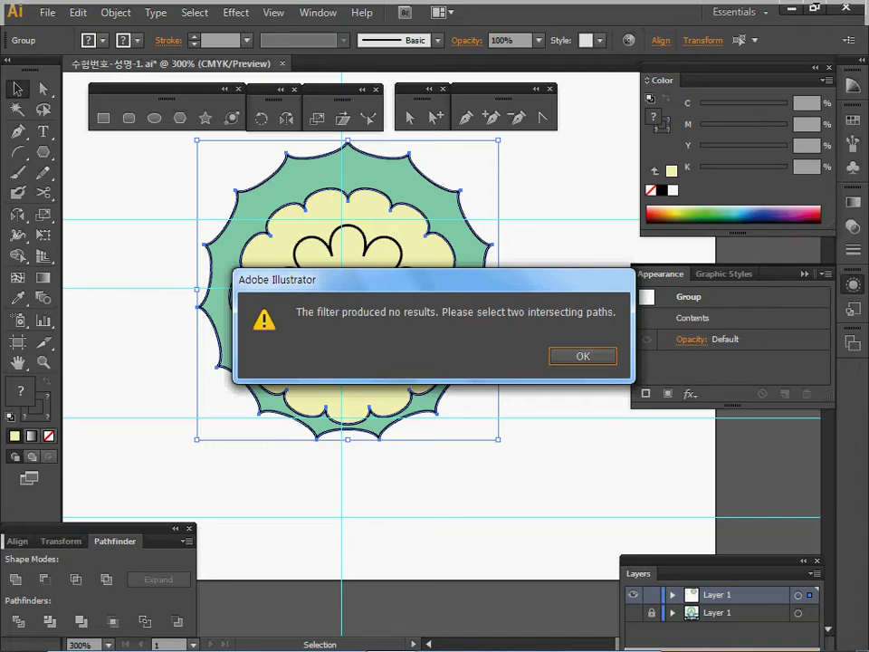
{"action": "left_click", "coordinate": [582, 356]}
{"action": "left_click", "coordinate": [457, 159]}
{"action": "left_click_drag", "start_coordinate": [455, 162], "coordinate": [395, 208]}
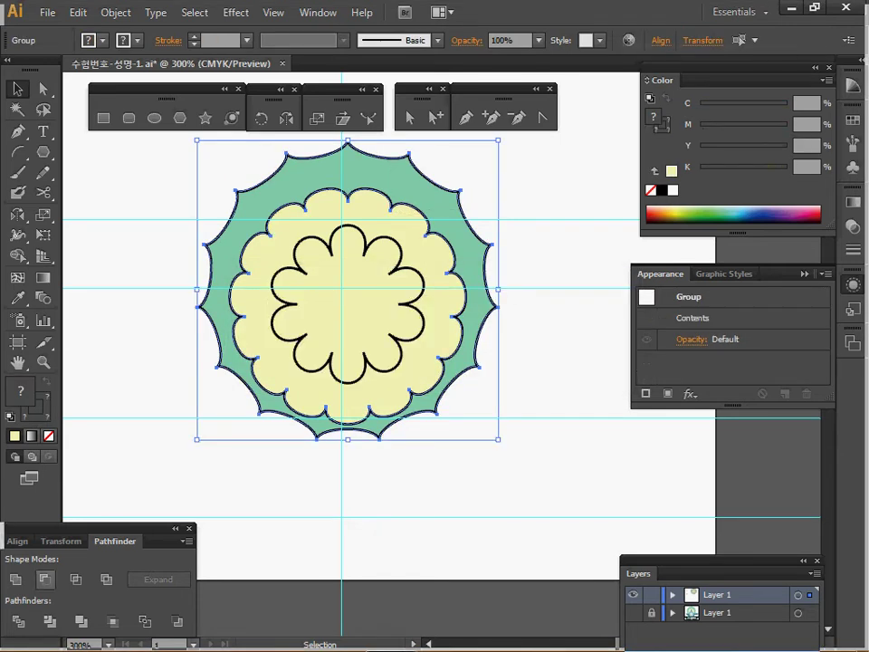
{"action": "left_click", "coordinate": [45, 579]}
{"action": "left_click", "coordinate": [582, 356]}
{"action": "left_click", "coordinate": [318, 12]}
{"action": "mouse_move", "coordinate": [273, 13]}
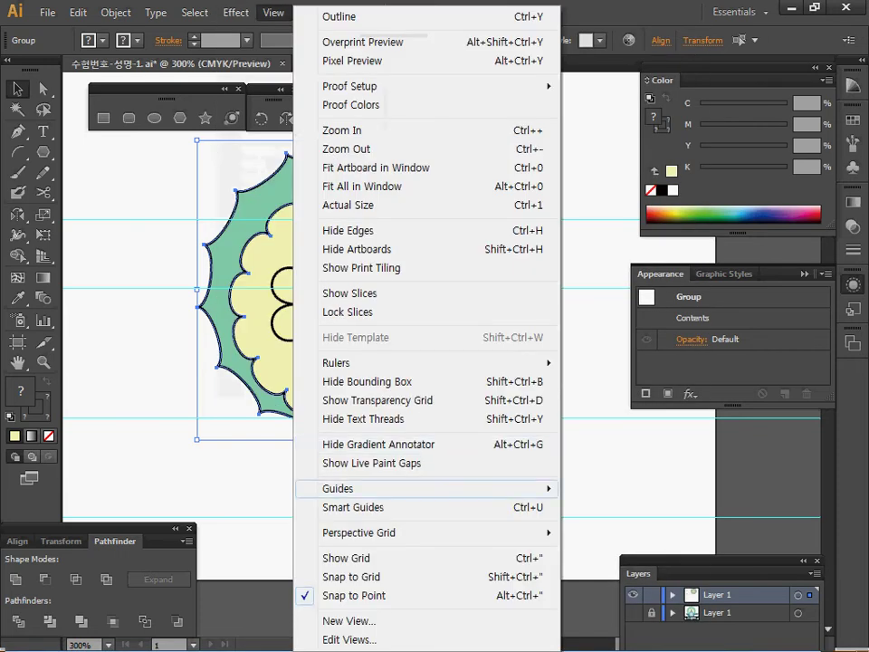
{"action": "mouse_move", "coordinate": [362, 488]}
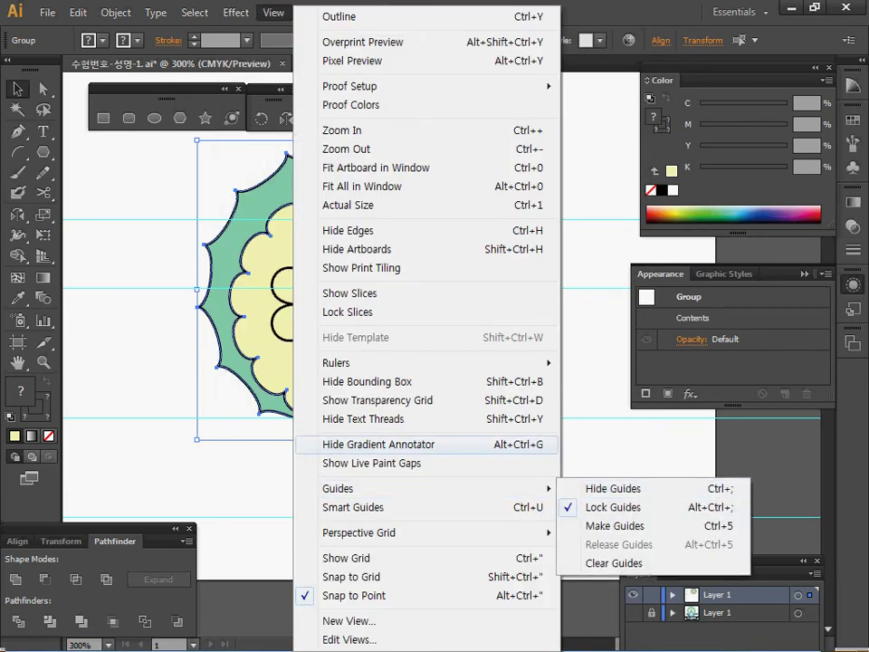
{"action": "left_click", "coordinate": [588, 435]}
Step: Reselect the green shape and the outer yellow shape and try Minus Front on them again
{"action": "left_click", "coordinate": [460, 367]}
{"action": "left_click", "coordinate": [424, 371], "text": "shift"}
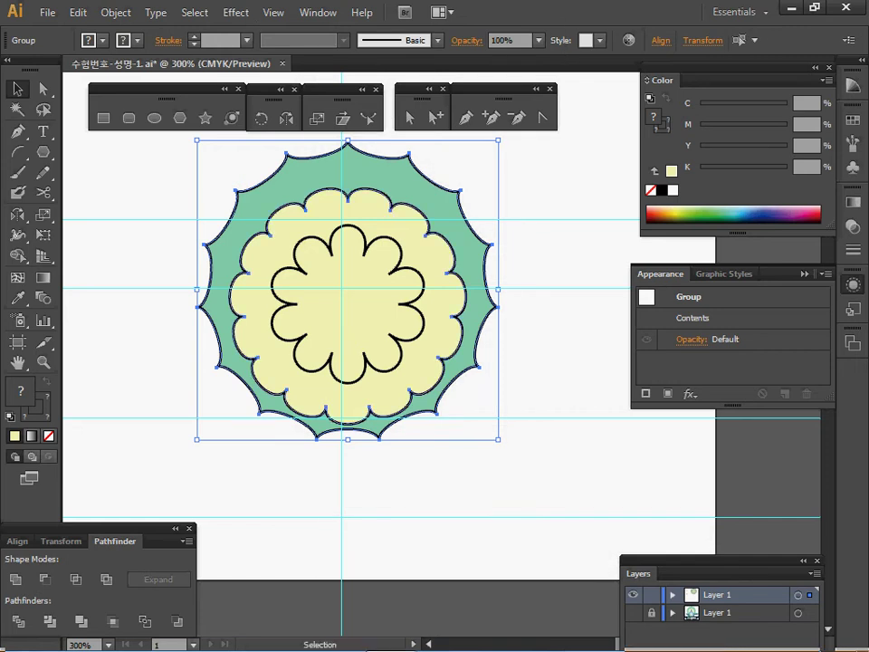
{"action": "left_click", "coordinate": [45, 579]}
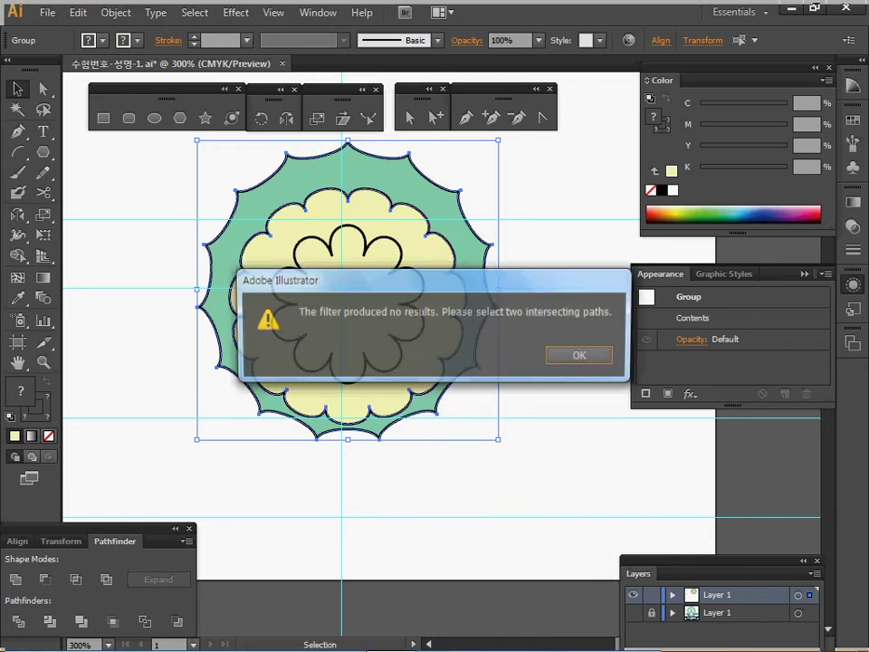
{"action": "left_click", "coordinate": [582, 357]}
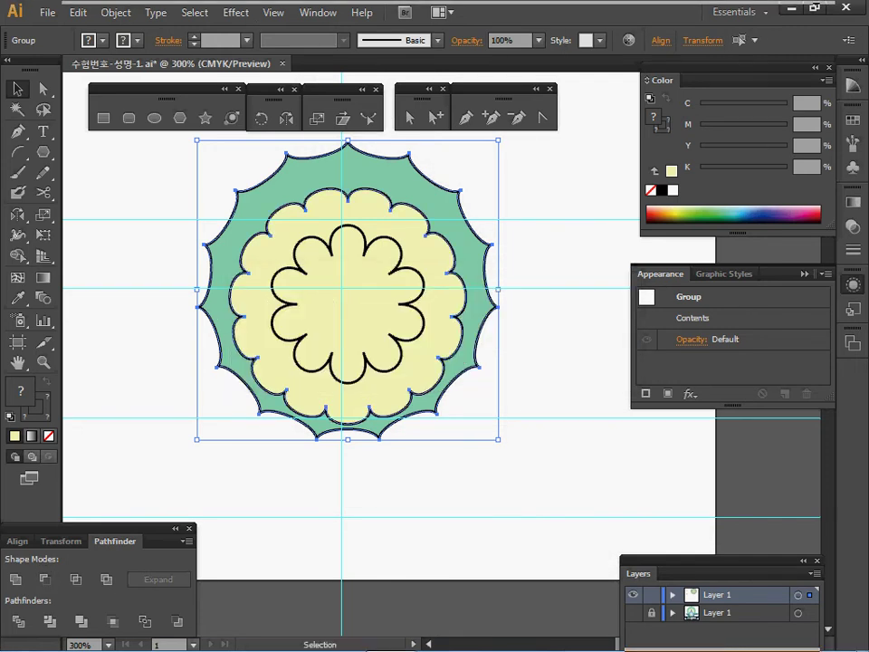
{"action": "left_click", "coordinate": [576, 362]}
Step: Undo the expanded appearance, the move of the two yellow shapes and the last alignment
{"action": "key", "text": "ctrl+z"}
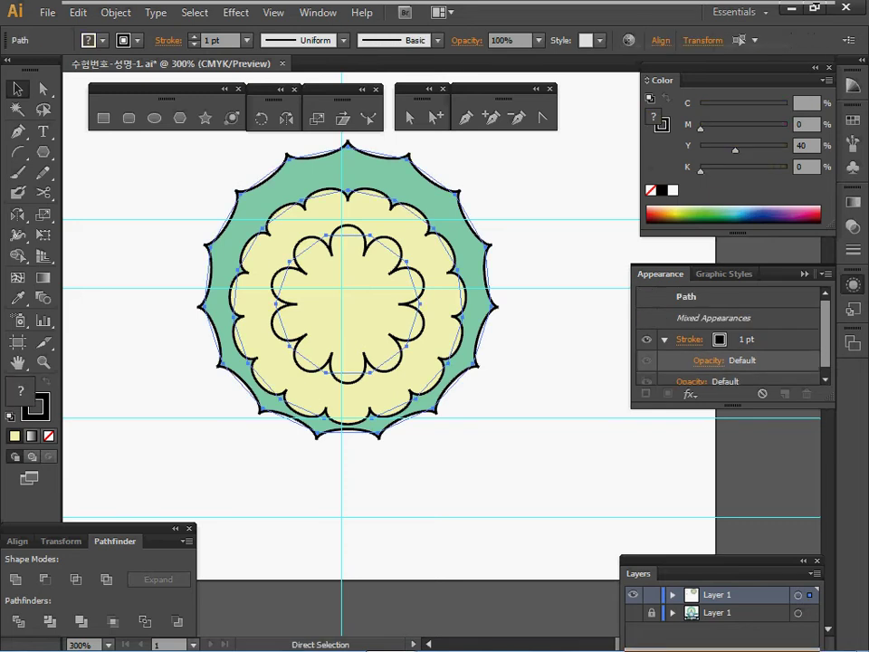
{"action": "key", "text": "ctrl+z"}
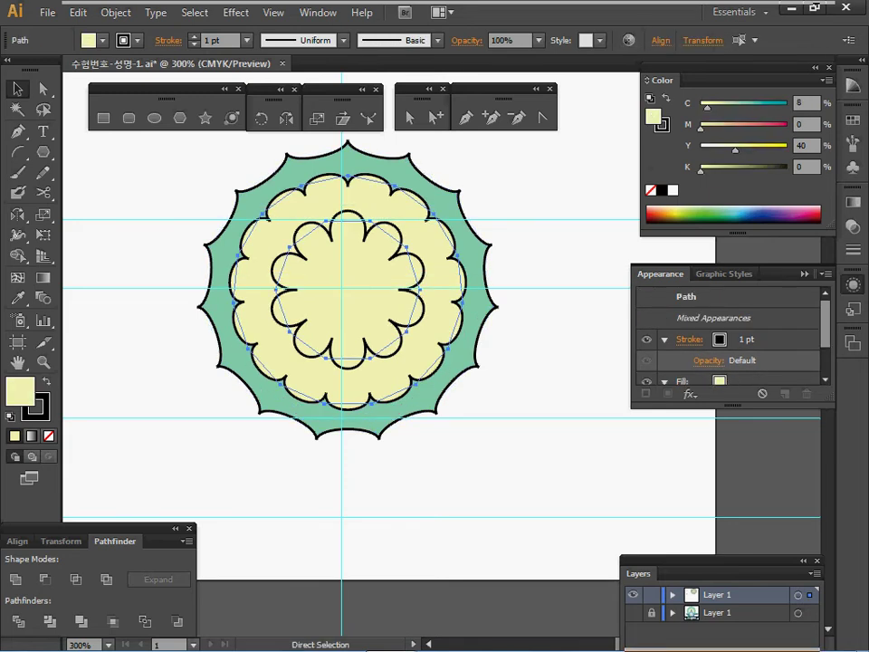
{"action": "key", "text": "ctrl+z"}
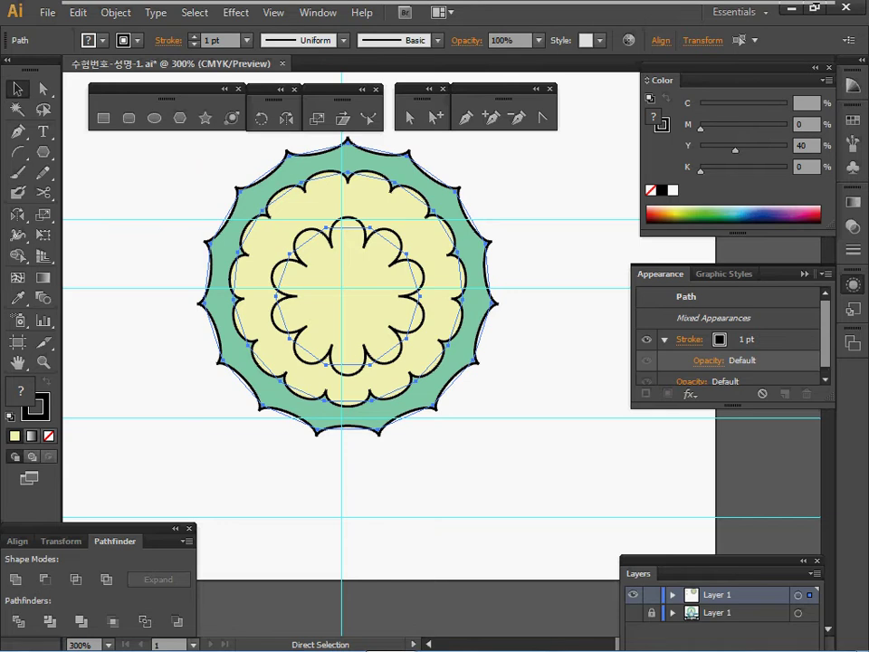
{"action": "key", "text": "v"}
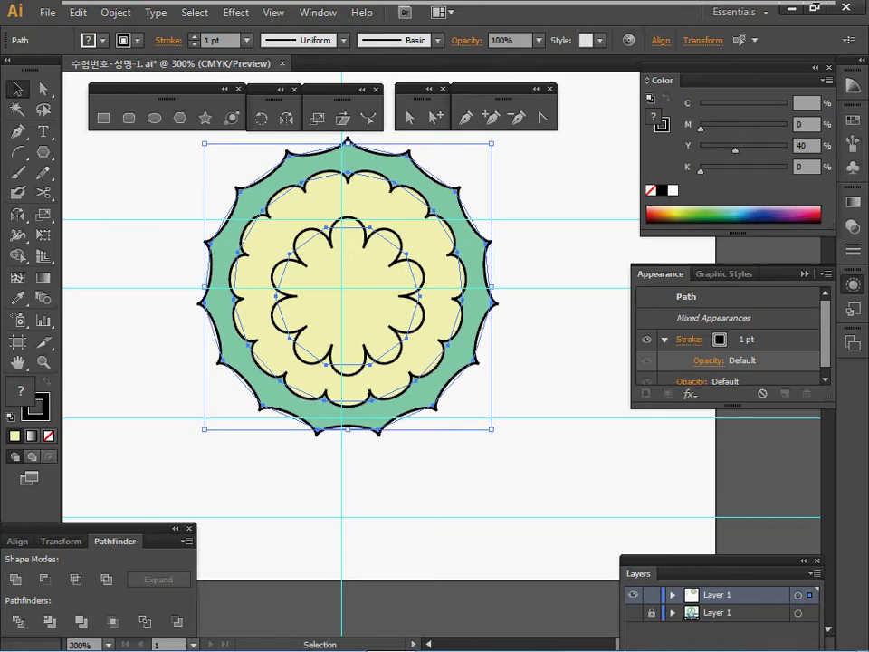
Step: Select only the green shape and the outer yellow scalloped shape and set their stroke to none
{"action": "key", "text": "ctrl+shift+a"}
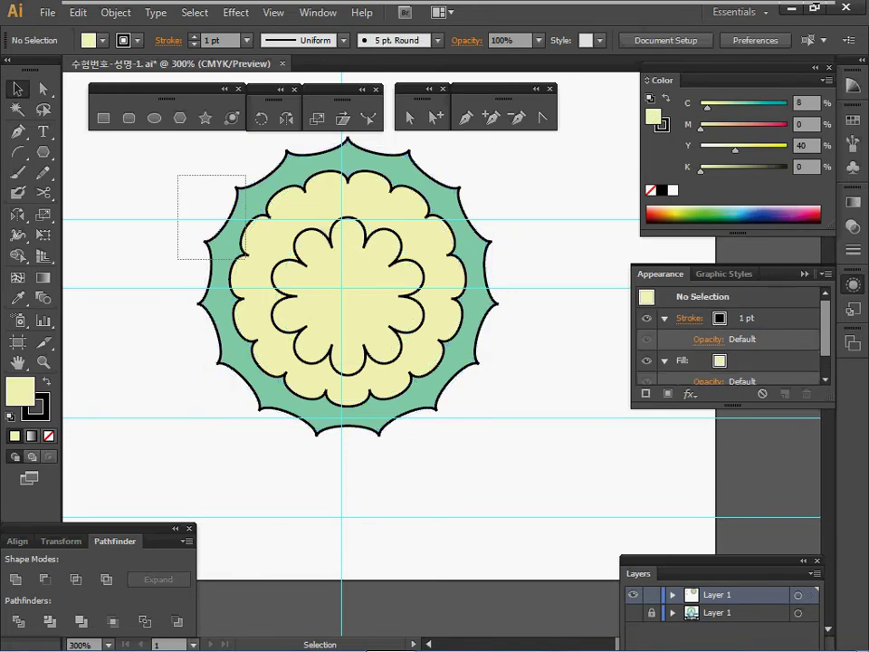
{"action": "left_click_drag", "start_coordinate": [133, 134], "coordinate": [253, 242]}
{"action": "key", "text": "x"}
{"action": "key", "text": "slash"}
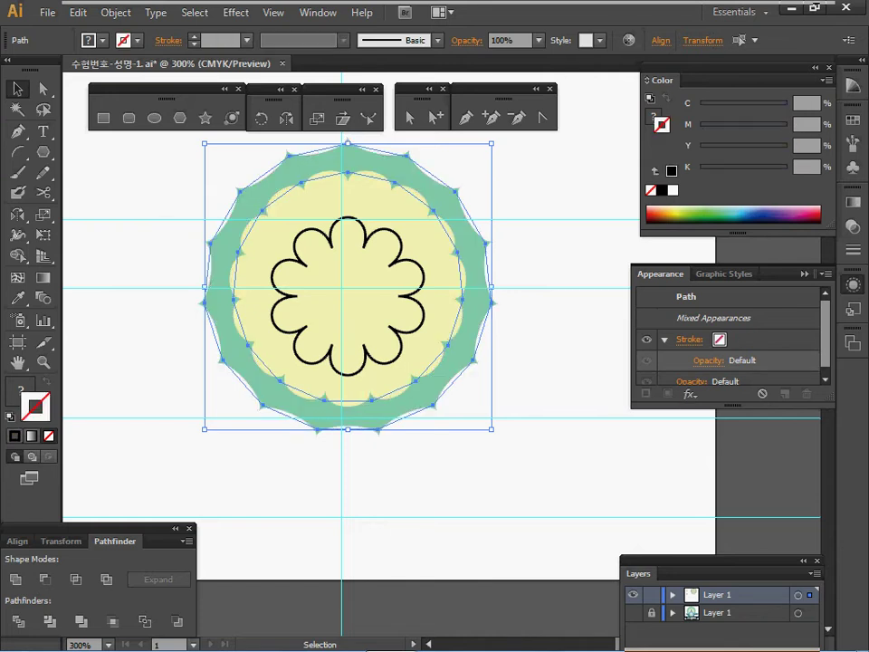
Step: Select the green shape and both yellow shapes and expand their appearance into editable paths
{"action": "left_click_drag", "start_coordinate": [209, 162], "coordinate": [259, 230]}
{"action": "left_click", "coordinate": [312, 263]}
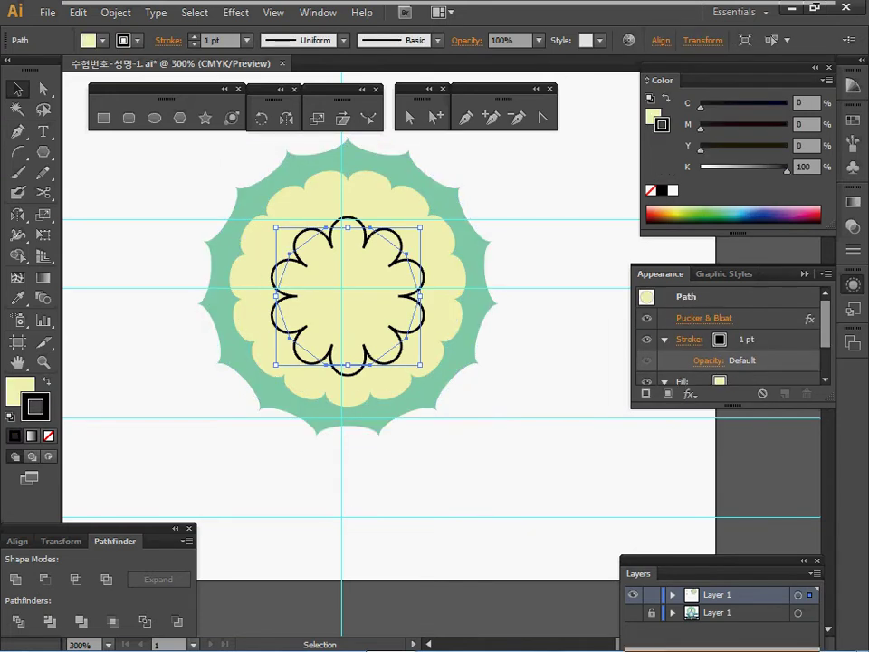
{"action": "left_click", "coordinate": [185, 156]}
{"action": "left_click_drag", "start_coordinate": [186, 157], "coordinate": [249, 247]}
{"action": "left_click_drag", "start_coordinate": [179, 171], "coordinate": [362, 321]}
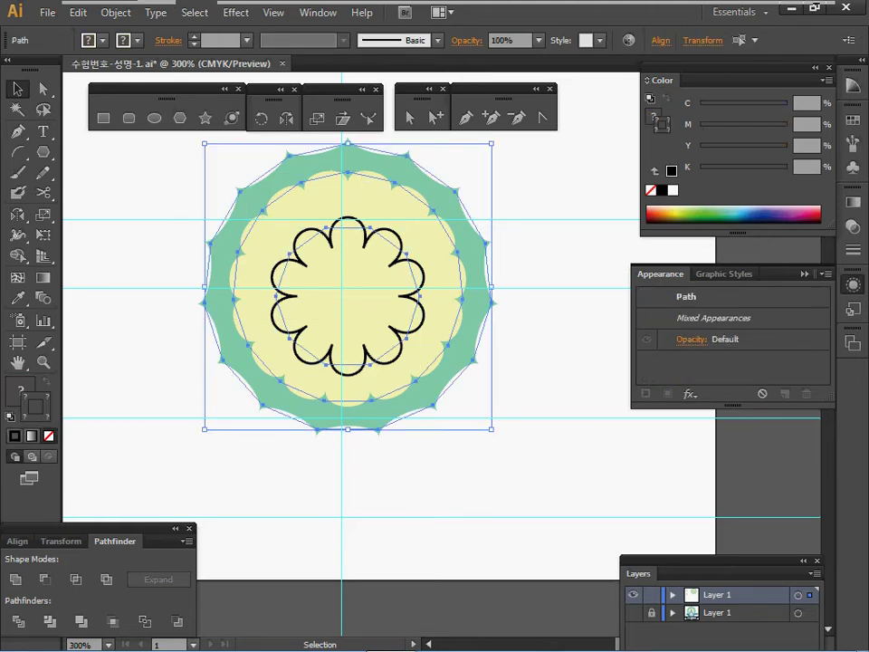
{"action": "left_click", "coordinate": [115, 12]}
{"action": "left_click", "coordinate": [172, 212]}
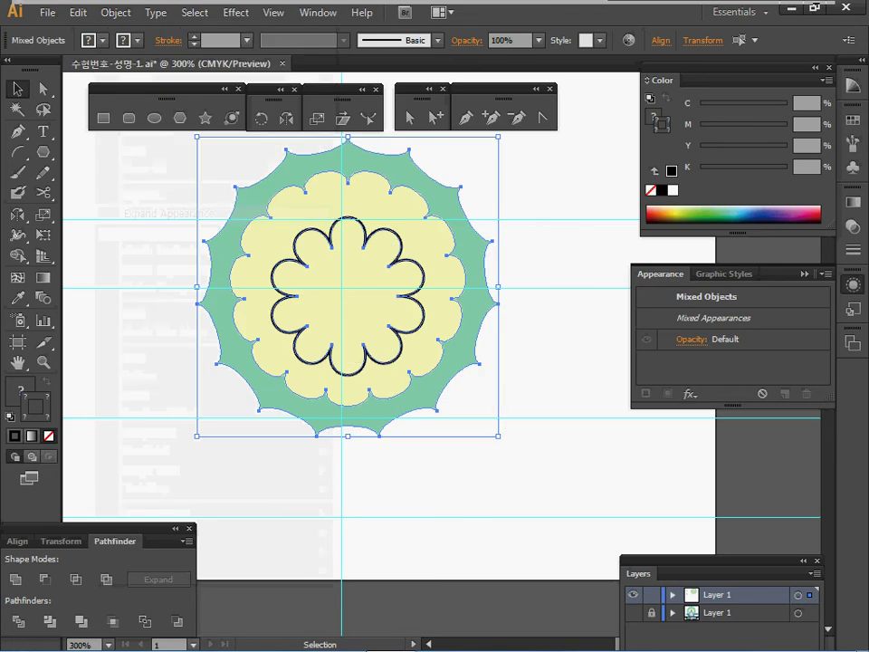
Step: Select the two yellow shapes and move them 0 mm horizontally and about 2 mm downwards inside the green shape
{"action": "left_click", "coordinate": [143, 143]}
{"action": "left_click_drag", "start_coordinate": [143, 143], "coordinate": [254, 246]}
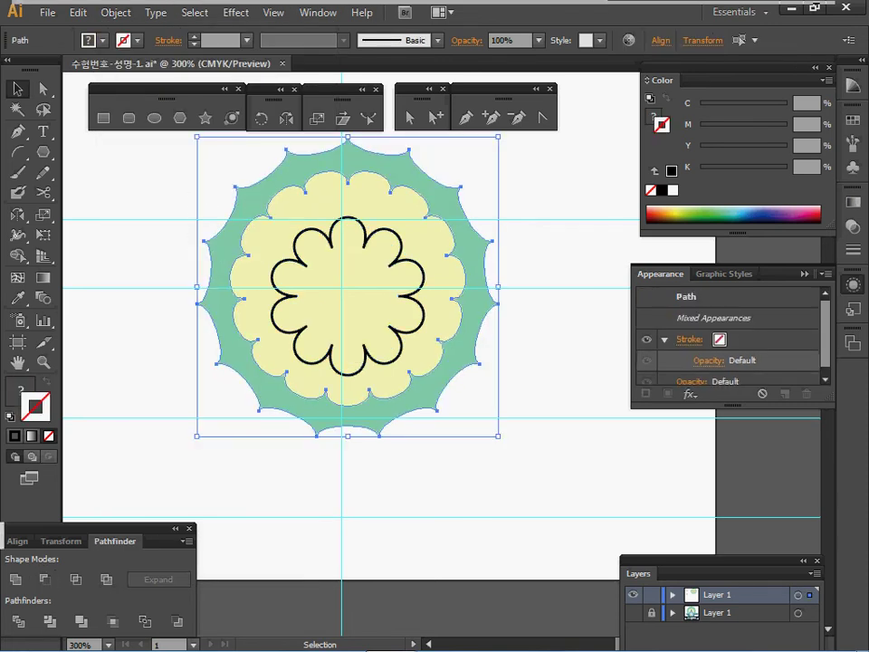
{"action": "left_click", "coordinate": [177, 453]}
{"action": "left_click", "coordinate": [268, 353]}
{"action": "left_click", "coordinate": [294, 346], "text": "shift"}
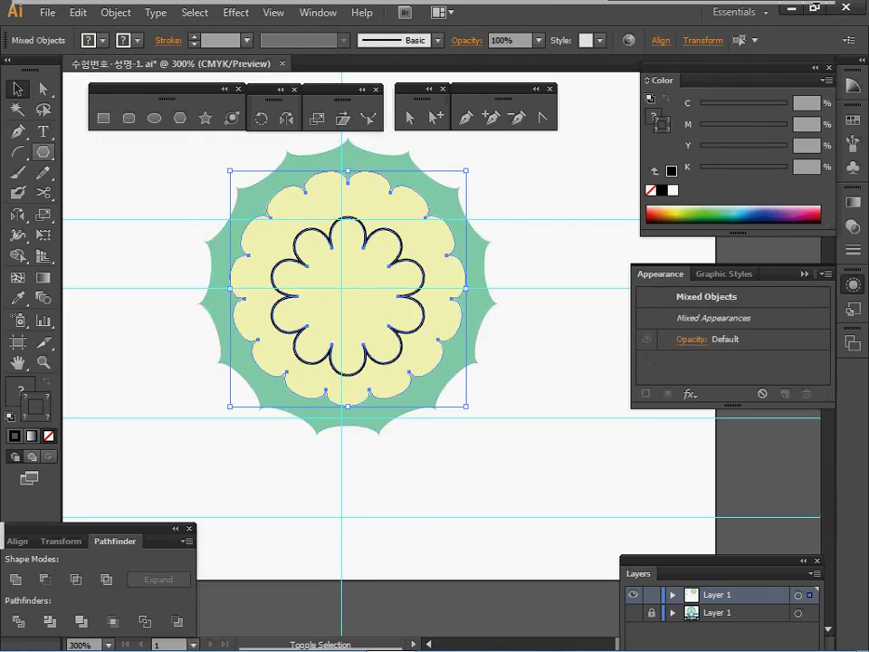
{"action": "key", "text": "Return"}
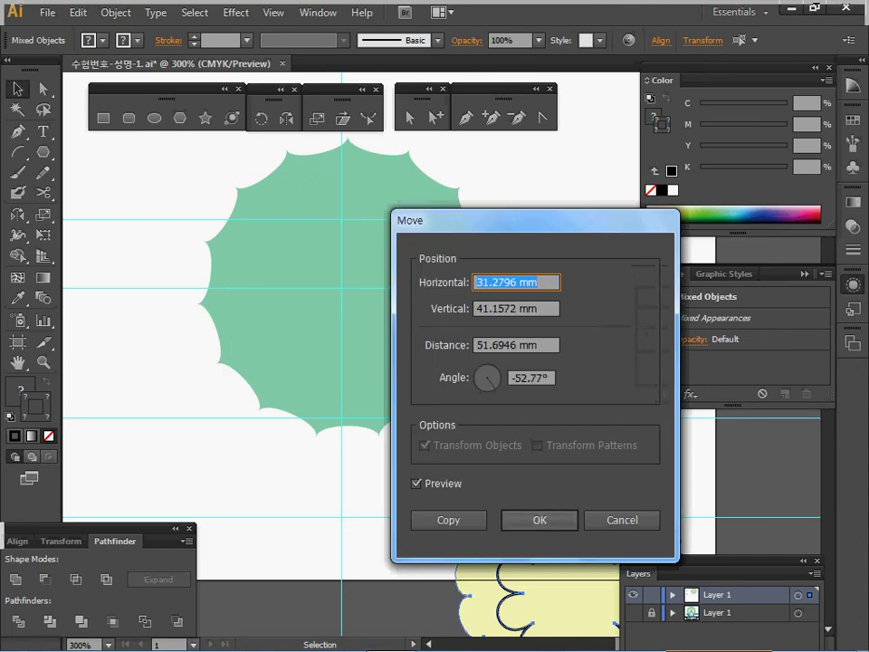
{"action": "type", "text": "0"}
{"action": "key", "text": "Tab"}
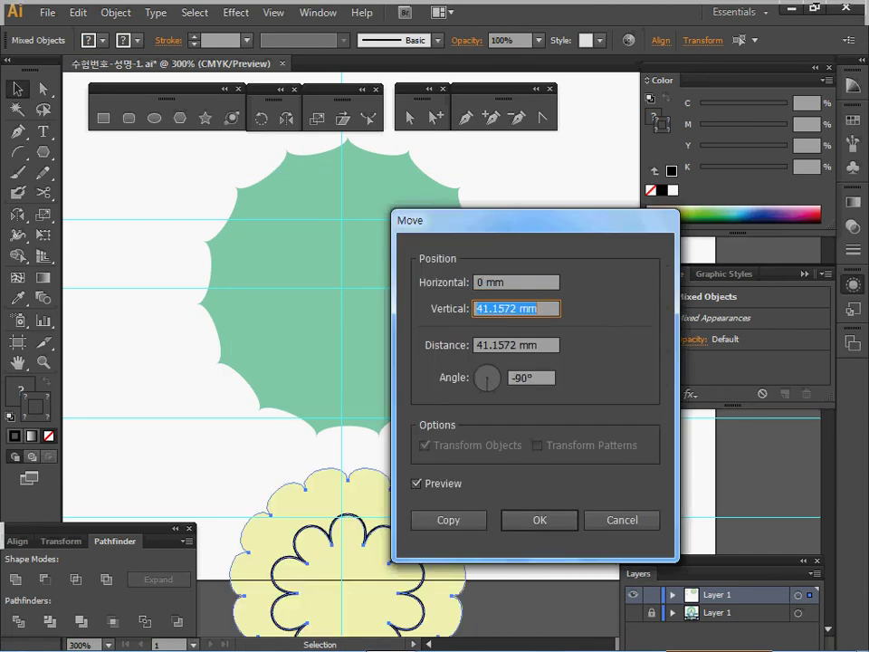
{"action": "type", "text": "0"}
{"action": "key", "text": "Return"}
Step: Subtract the outer yellow scalloped shape from the green shape with Minus Front
{"action": "left_click_drag", "start_coordinate": [178, 171], "coordinate": [250, 281]}
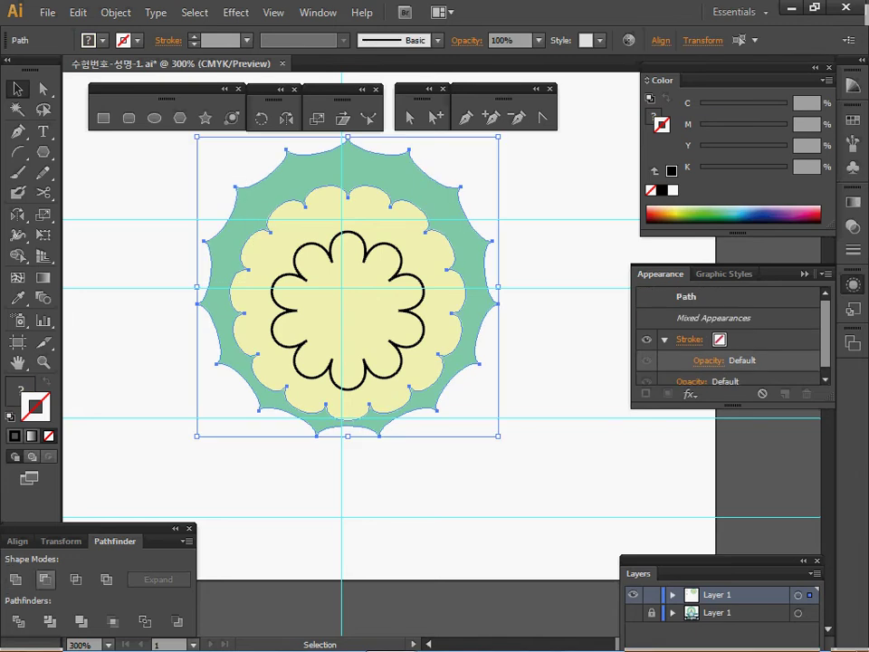
{"action": "left_click", "coordinate": [44, 579]}
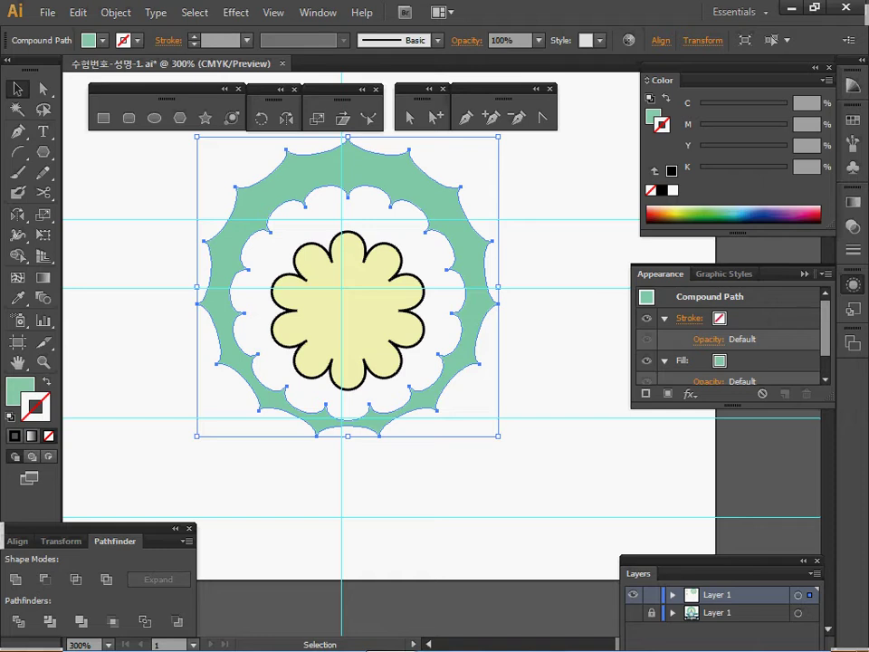
{"action": "left_click", "coordinate": [330, 303]}
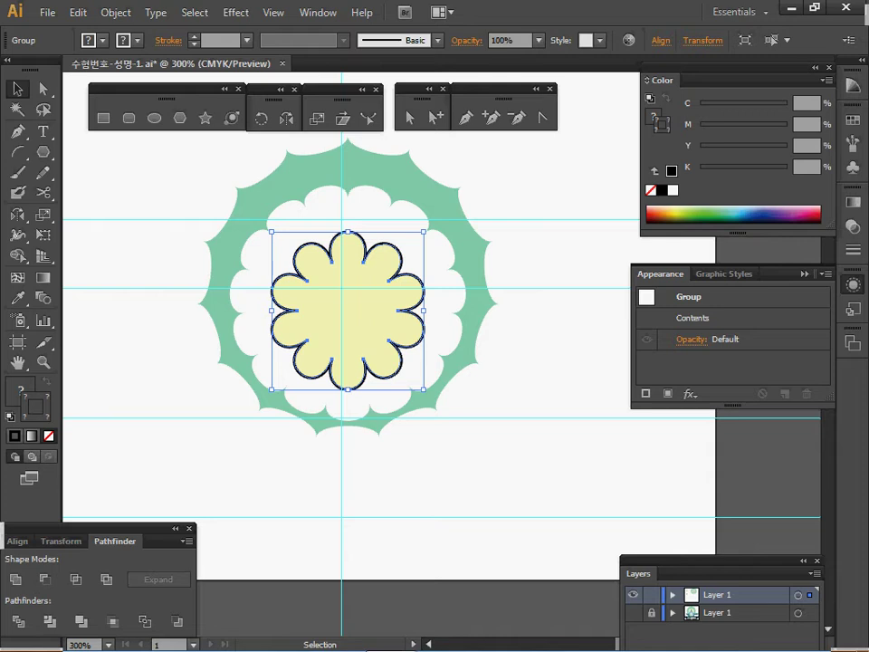
{"action": "double_click", "coordinate": [337, 306]}
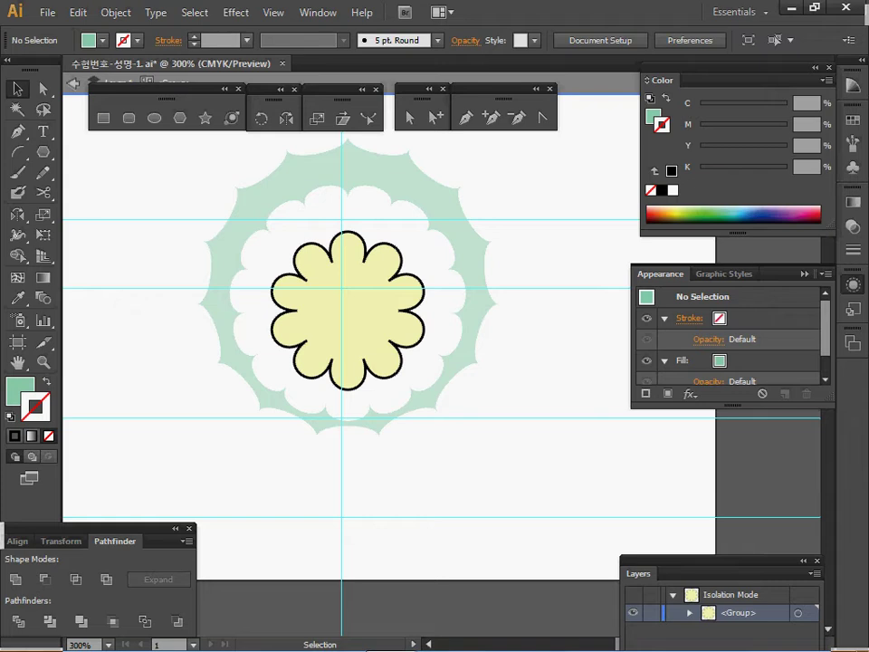
{"action": "key", "text": "Escape"}
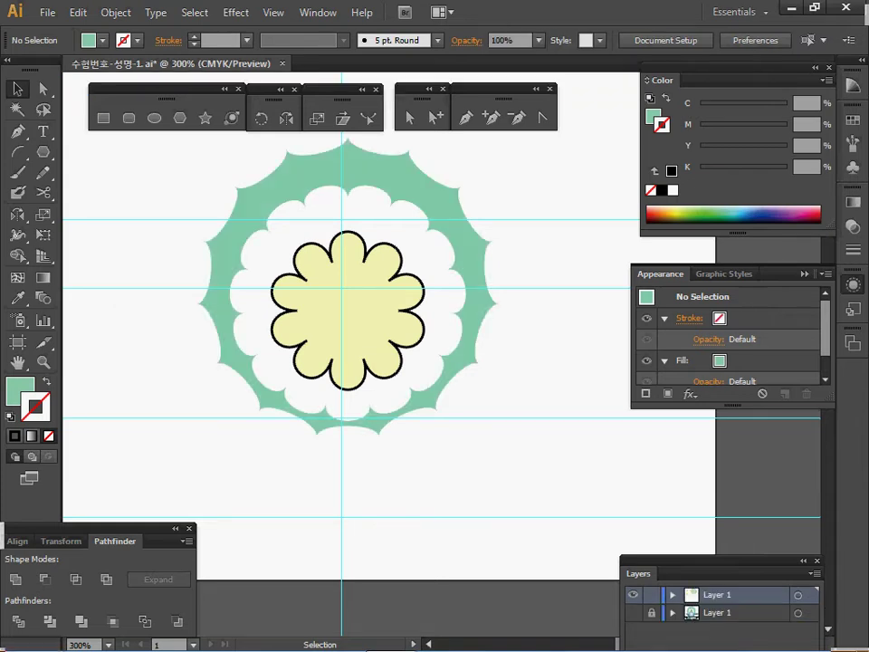
Step: Show and unlock the reference layer, copy its inner ten-petal flower, and switch visibility back to the working artwork layer
{"action": "key", "text": "ctrl+y"}
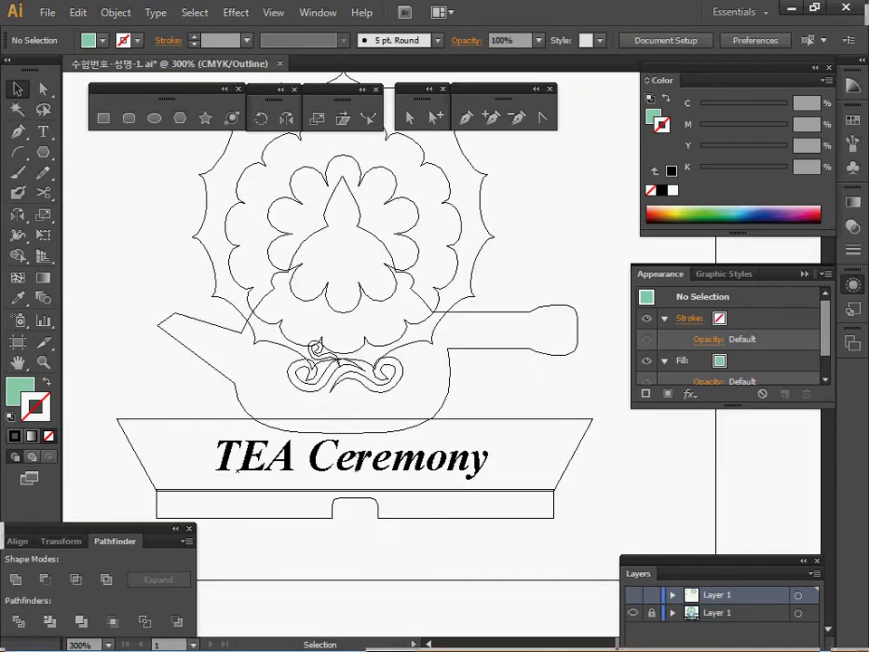
{"action": "left_click", "coordinate": [651, 613]}
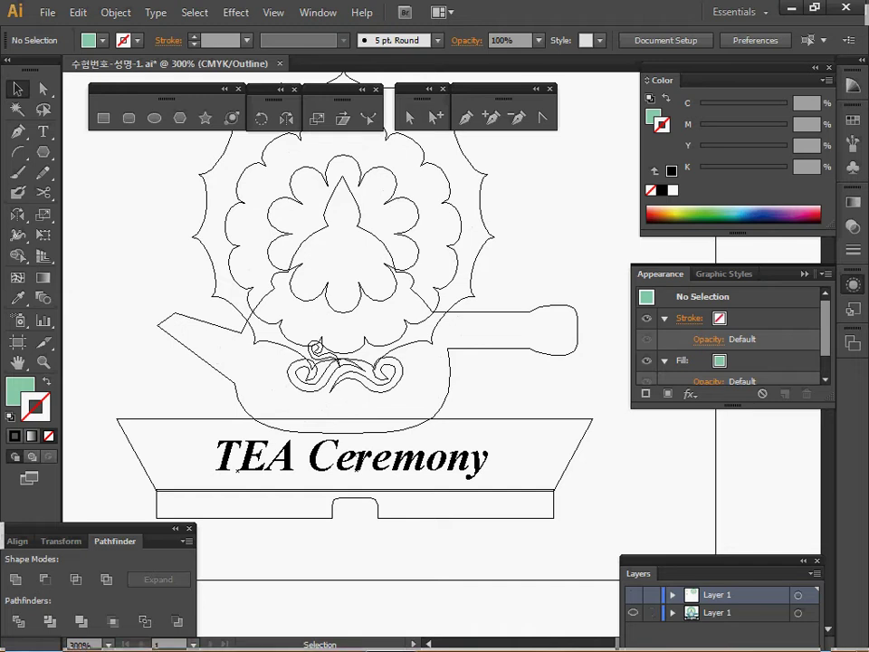
{"action": "left_click", "coordinate": [418, 252], "text": "ctrl"}
{"action": "key", "text": "ctrl+shift+a"}
{"action": "left_click", "coordinate": [419, 253]}
{"action": "key", "text": "ctrl+c"}
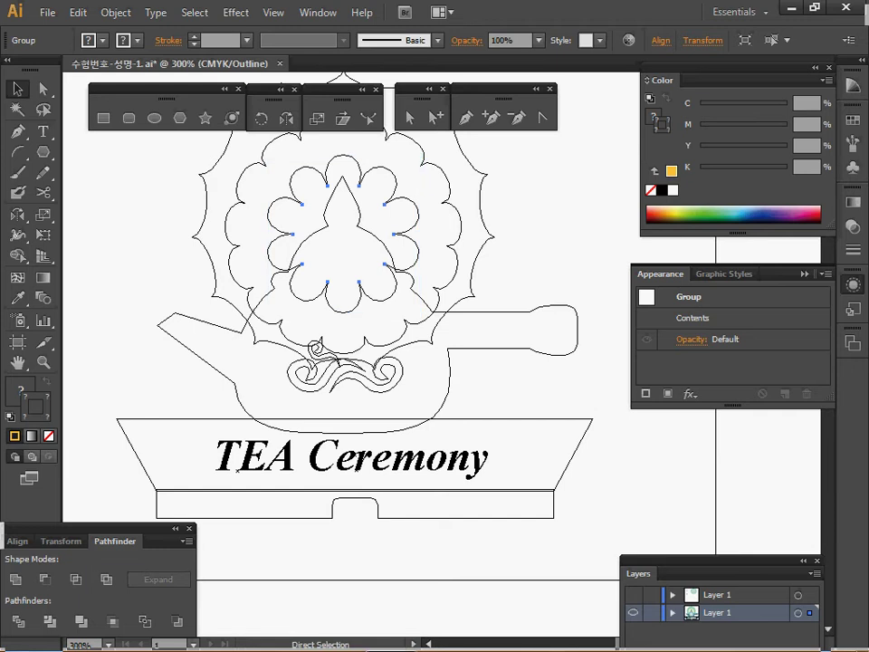
{"action": "left_click", "coordinate": [633, 613]}
{"action": "left_click", "coordinate": [633, 595]}
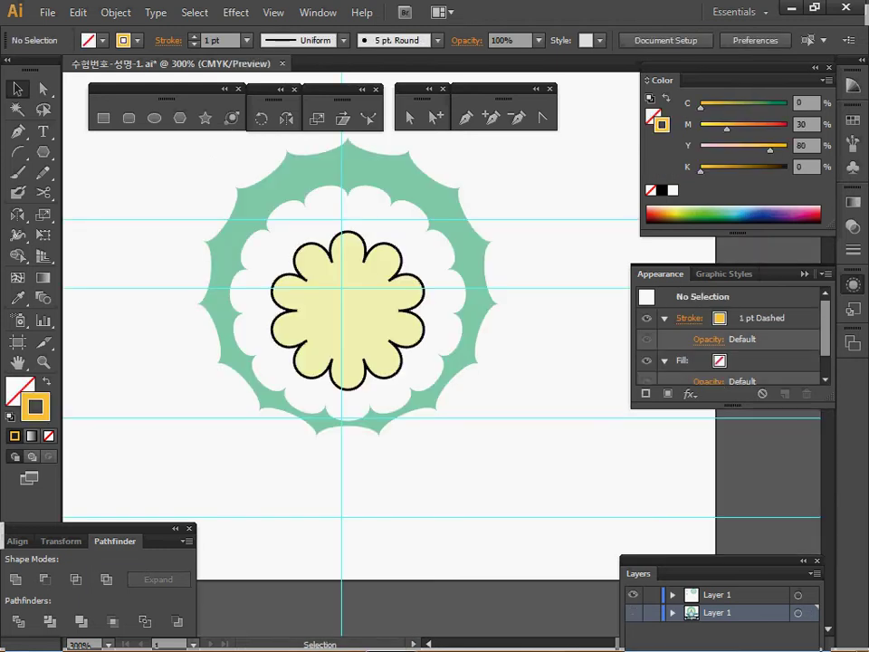
Step: Isolate the yellow inner flower group and paste the copied gradient flower with the dashed outline beside it
{"action": "key", "text": "a"}
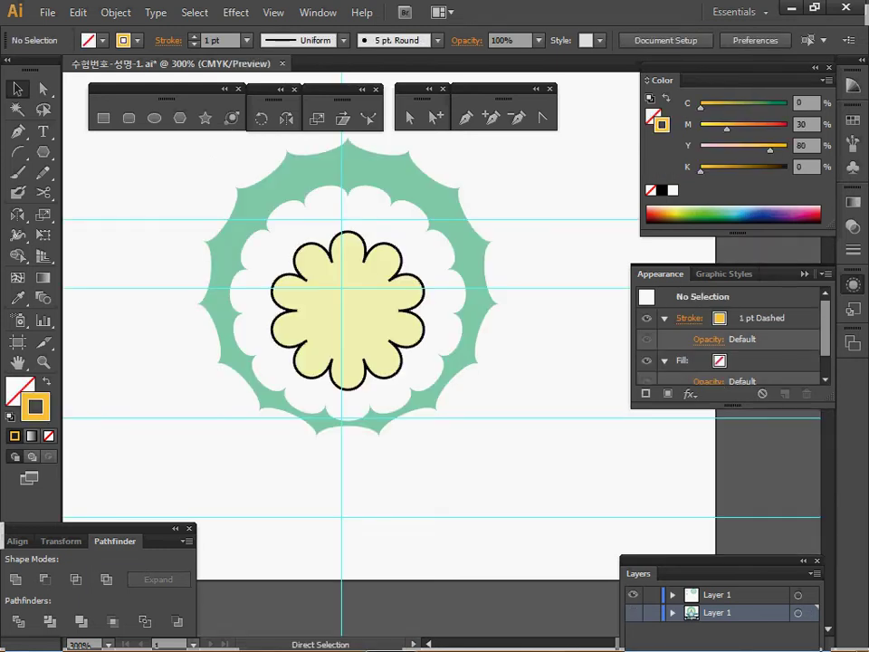
{"action": "key", "text": "v"}
{"action": "double_click", "coordinate": [276, 305]}
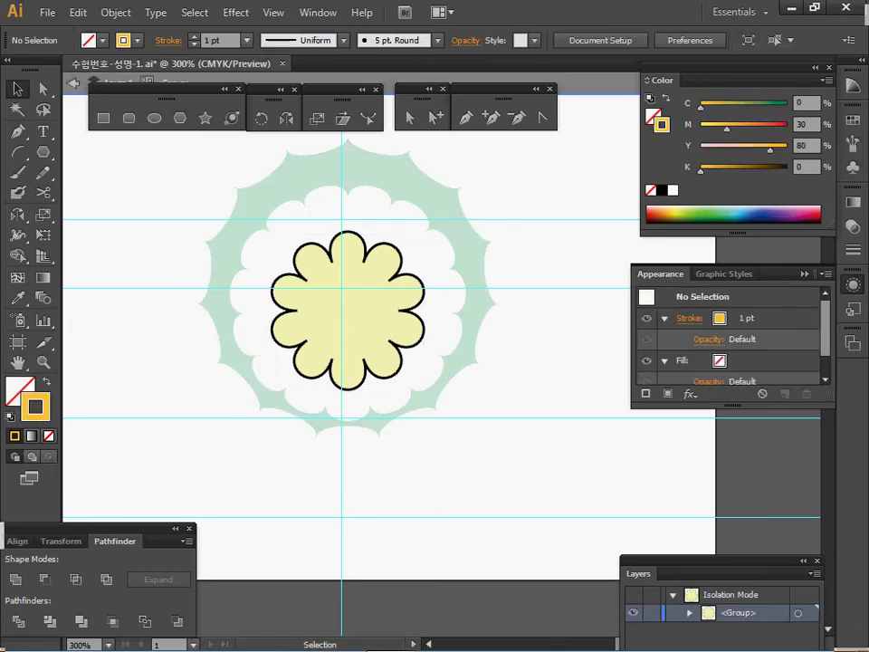
{"action": "left_click_drag", "start_coordinate": [272, 306], "coordinate": [421, 330]}
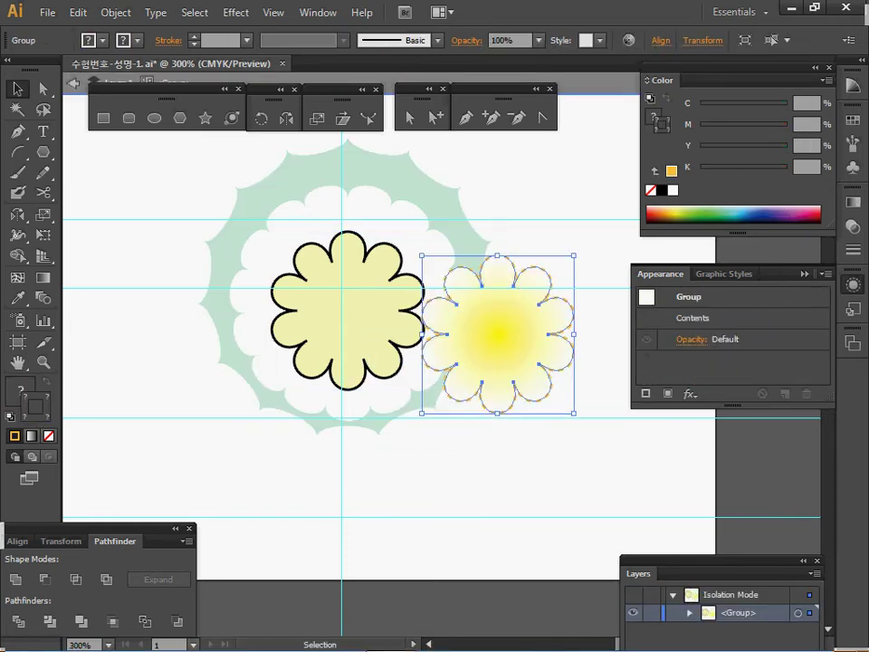
Step: Fill the yellow inner flower with the radial yellow-to-white gradient sampled from the pasted flower
{"action": "left_click", "coordinate": [362, 317]}
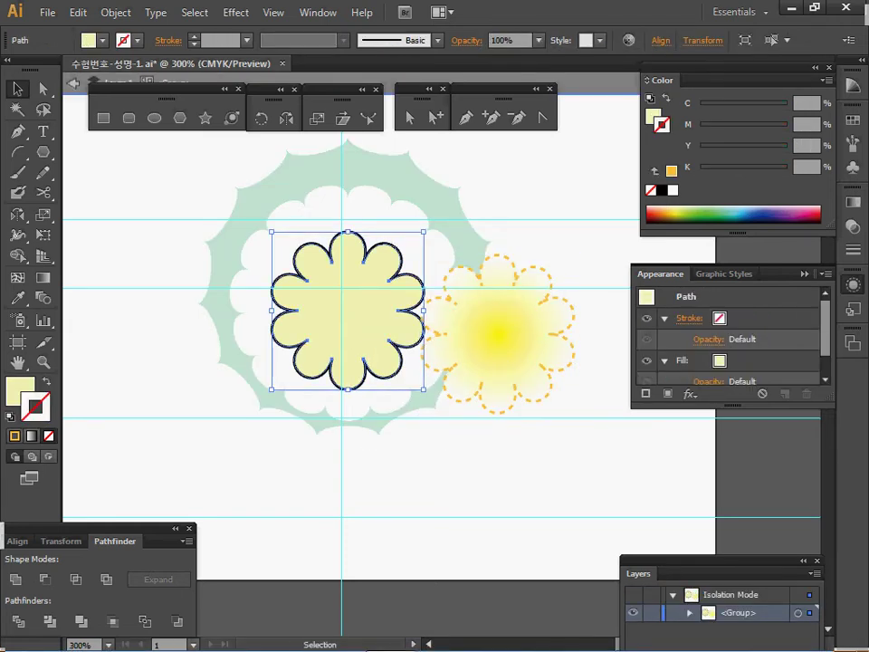
{"action": "key", "text": "i"}
{"action": "left_click", "coordinate": [494, 333]}
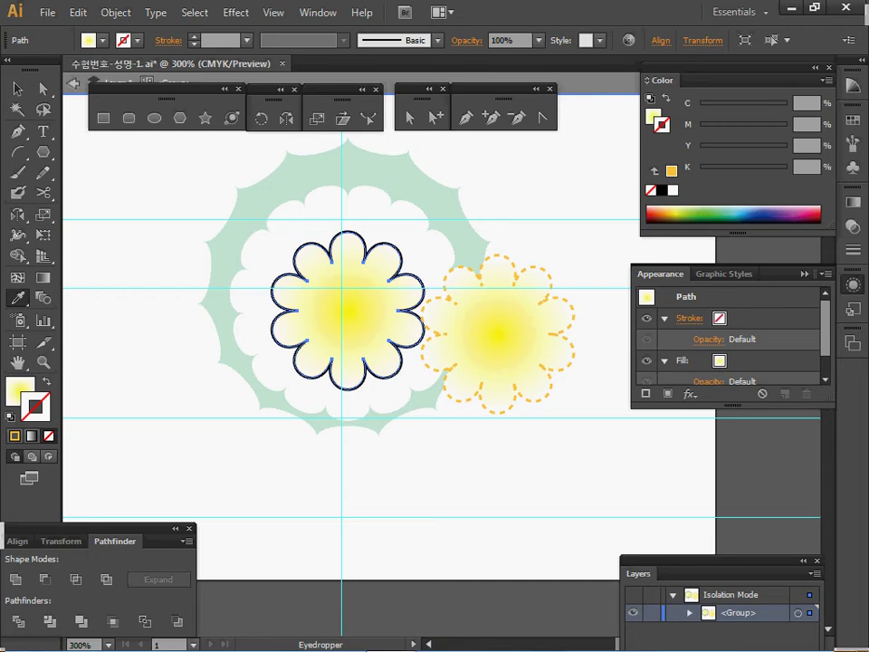
Step: Examine the gradient type and the start and end stop colours of the inner flower's fill
{"action": "left_click", "coordinate": [393, 318], "text": "ctrl"}
{"action": "left_click", "coordinate": [409, 328], "text": "ctrl"}
{"action": "left_click_drag", "start_coordinate": [410, 328], "coordinate": [358, 284]}
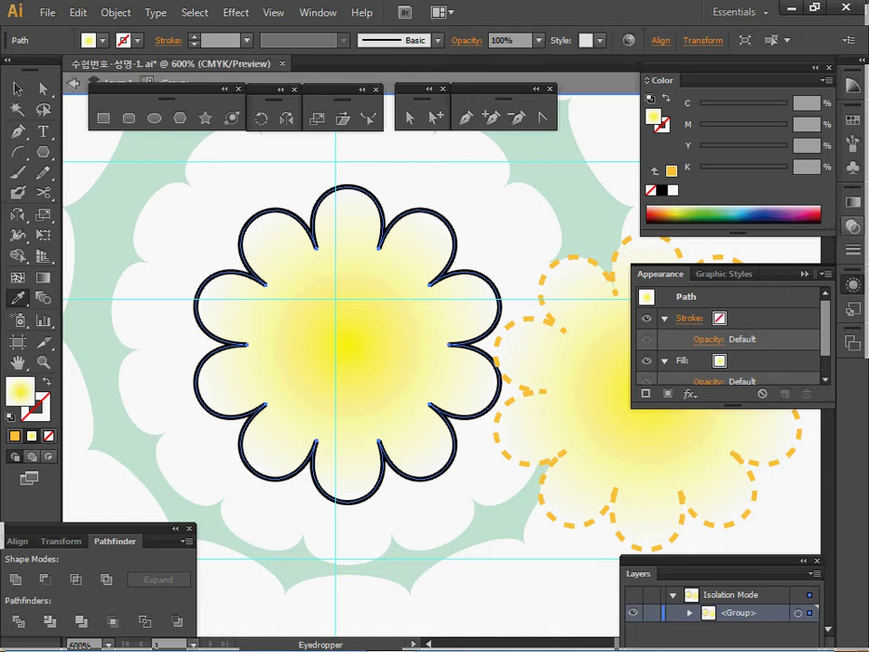
{"action": "left_click", "coordinate": [853, 284]}
{"action": "left_click", "coordinate": [853, 202]}
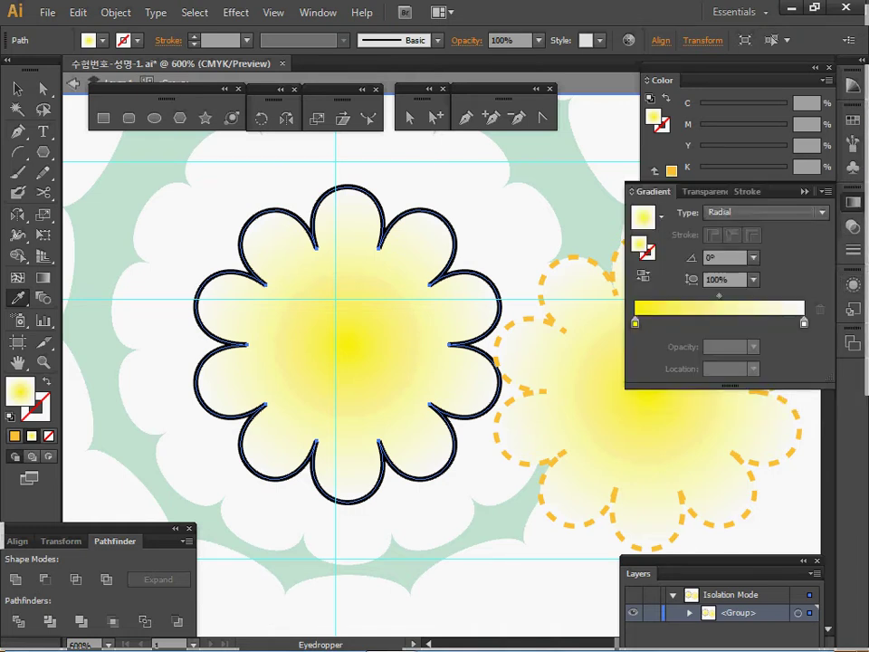
{"action": "left_click", "coordinate": [636, 323]}
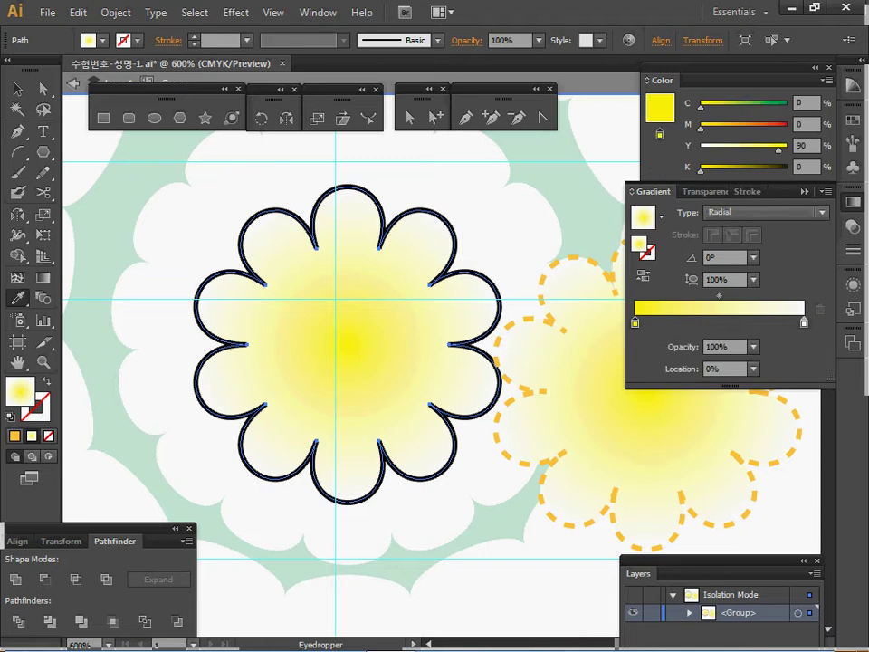
{"action": "left_click", "coordinate": [803, 321]}
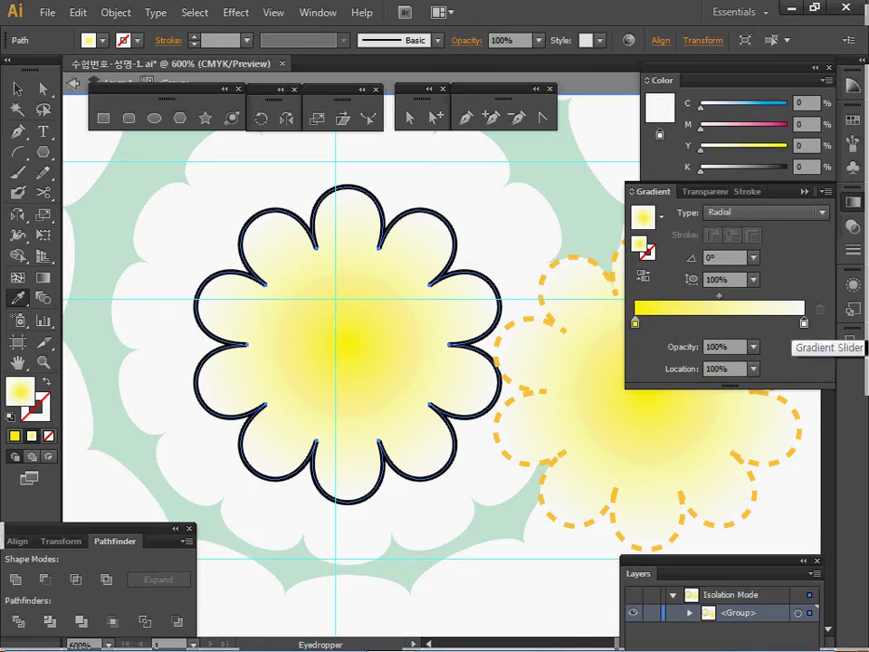
Step: Restyle the inner flower's black outline with the orange dashed stroke sampled from the pasted flower
{"action": "left_click", "coordinate": [593, 407], "text": "ctrl"}
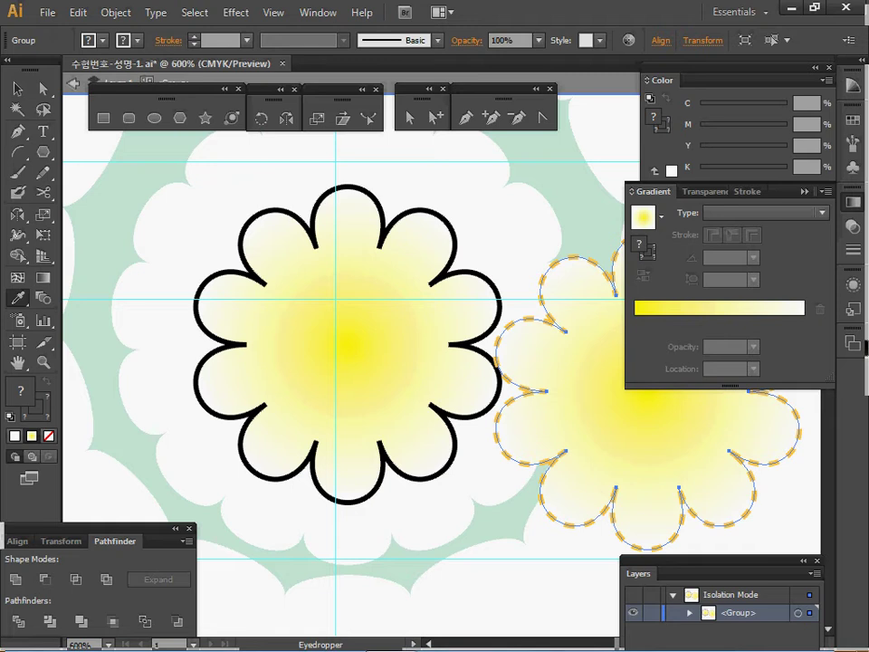
{"action": "left_click", "coordinate": [466, 417], "text": "ctrl"}
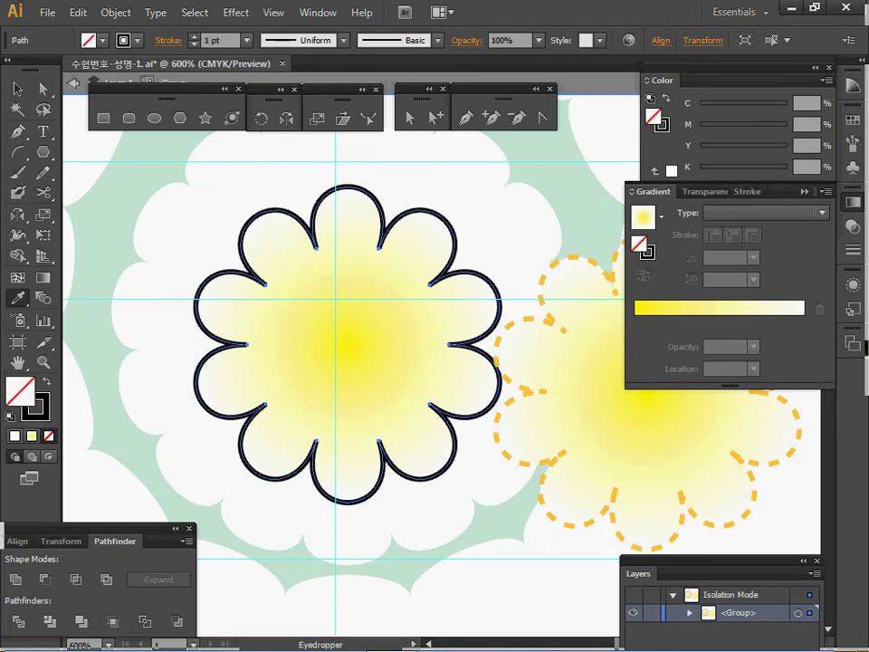
{"action": "left_click", "coordinate": [504, 450]}
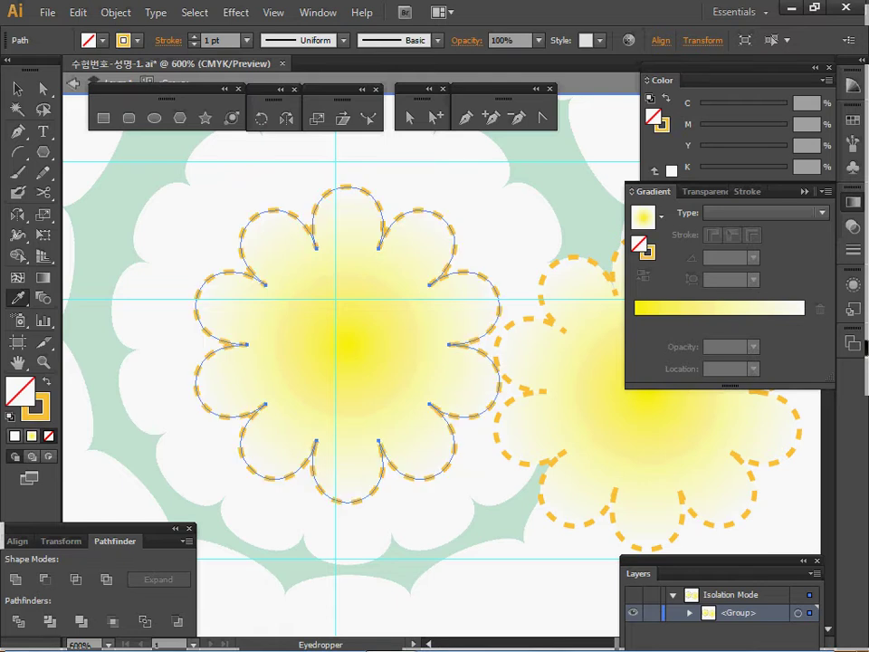
Step: Examine the dashed outline's CMYK stroke colour, weight and dash length
{"action": "key", "text": "x"}
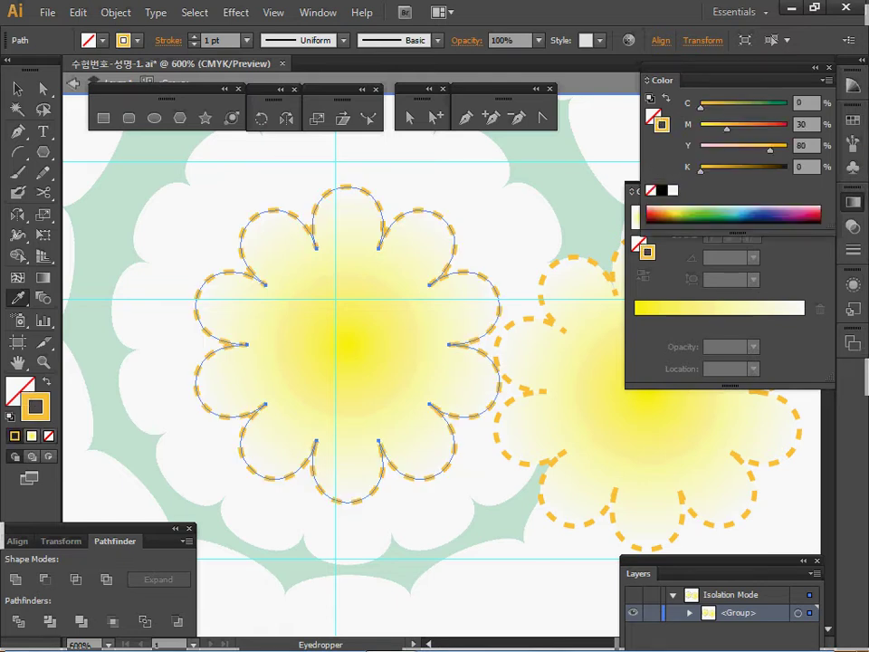
{"action": "left_click", "coordinate": [852, 202]}
{"action": "left_click", "coordinate": [852, 250]}
{"action": "left_click", "coordinate": [853, 249]}
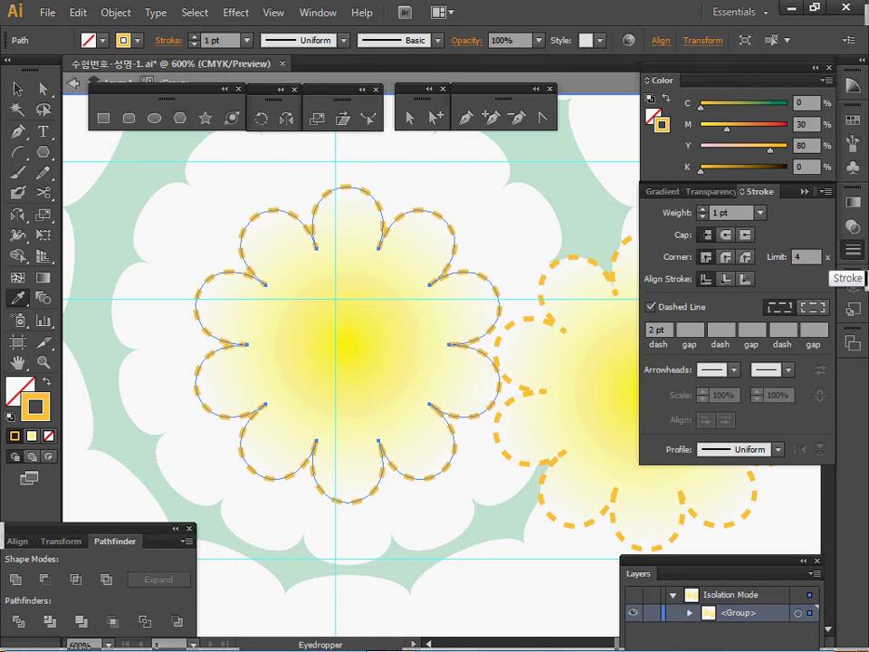
{"action": "left_click", "coordinate": [853, 250]}
Step: Delete the pasted gradient flower beside the emblem and exit the isolated group
{"action": "left_click", "coordinate": [493, 344], "text": "ctrl+alt"}
{"action": "left_click", "coordinate": [494, 344], "text": "ctrl+alt"}
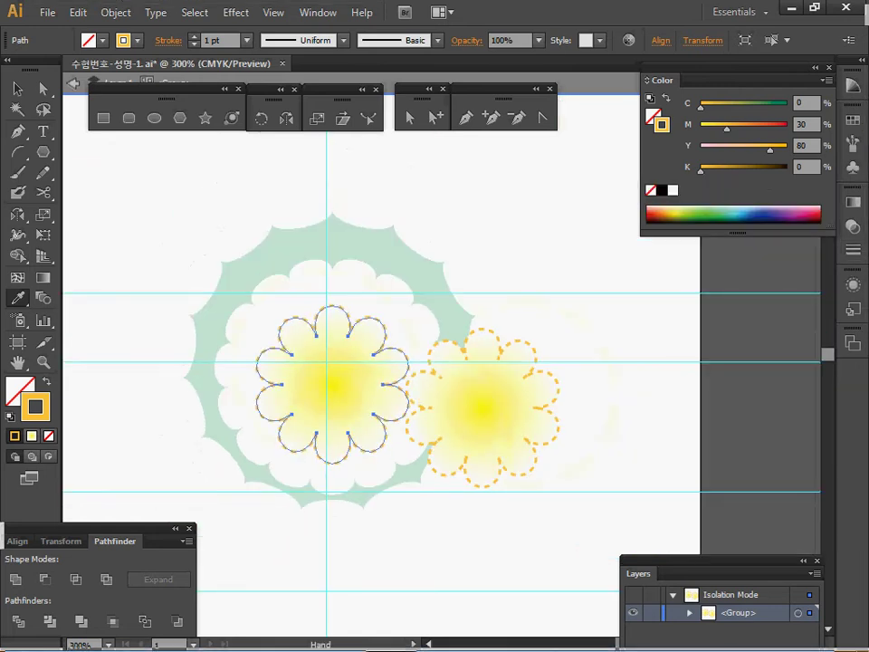
{"action": "left_click", "coordinate": [484, 407]}
{"action": "left_click", "coordinate": [485, 407], "text": "ctrl"}
{"action": "key", "text": "Delete"}
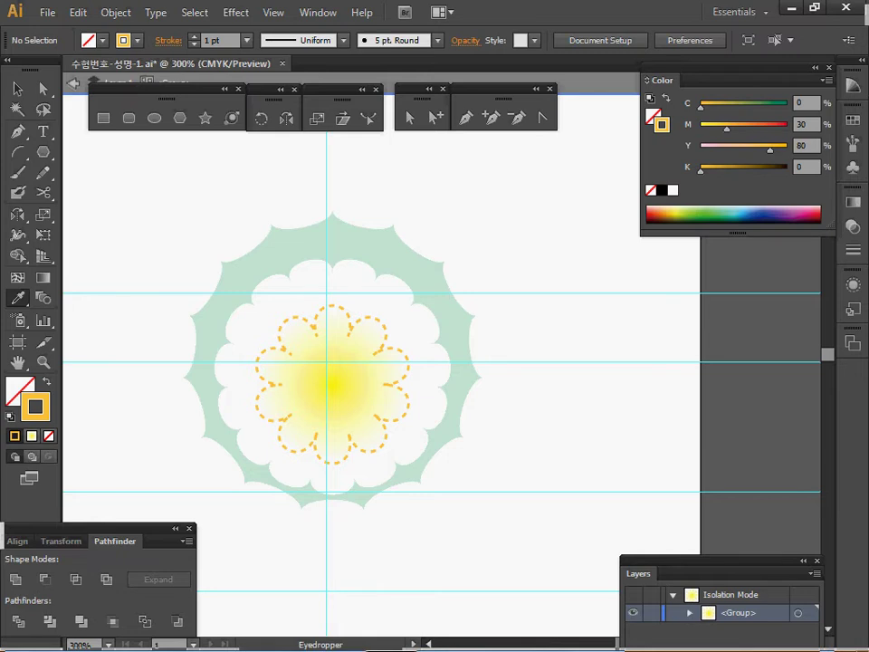
{"action": "key", "text": "Escape"}
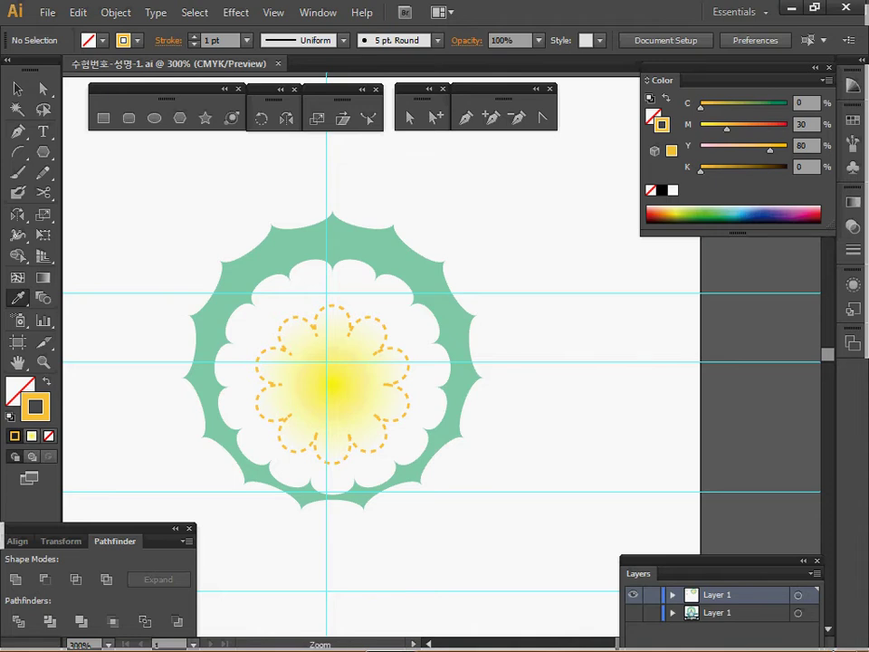
Step: Delete the entire finished flower artwork from the working layer
{"action": "left_click", "coordinate": [371, 356], "text": "ctrl"}
{"action": "key", "text": "ctrl+a"}
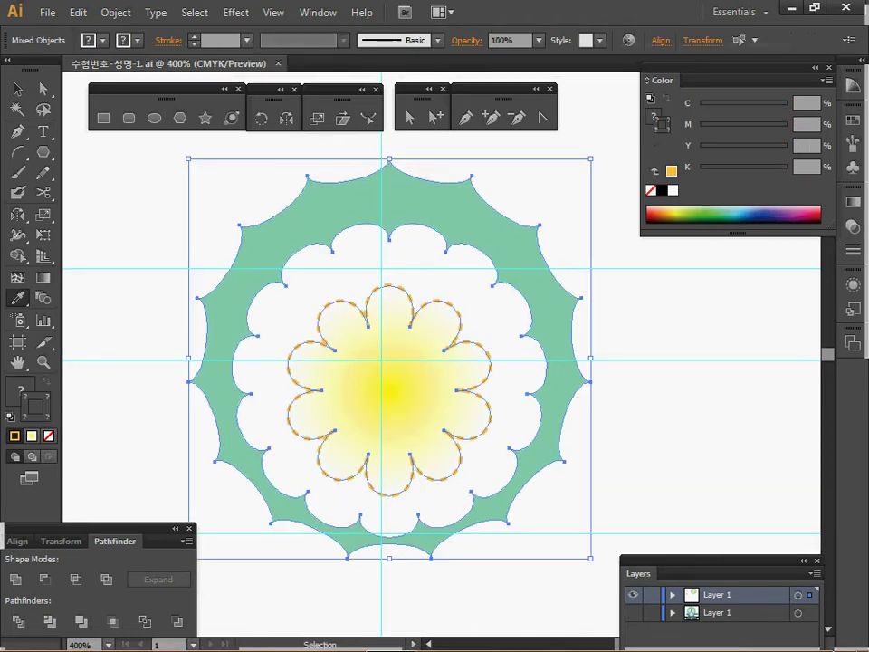
{"action": "key", "text": "ctrl+shift+a"}
{"action": "key", "text": "ctrl+space"}
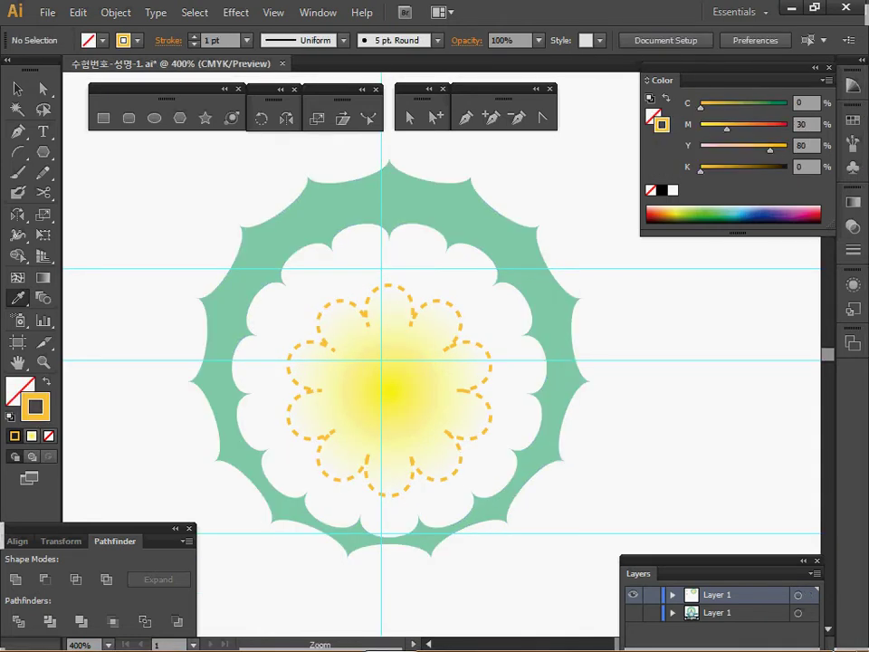
{"action": "left_click", "coordinate": [313, 266], "text": "ctrl+alt"}
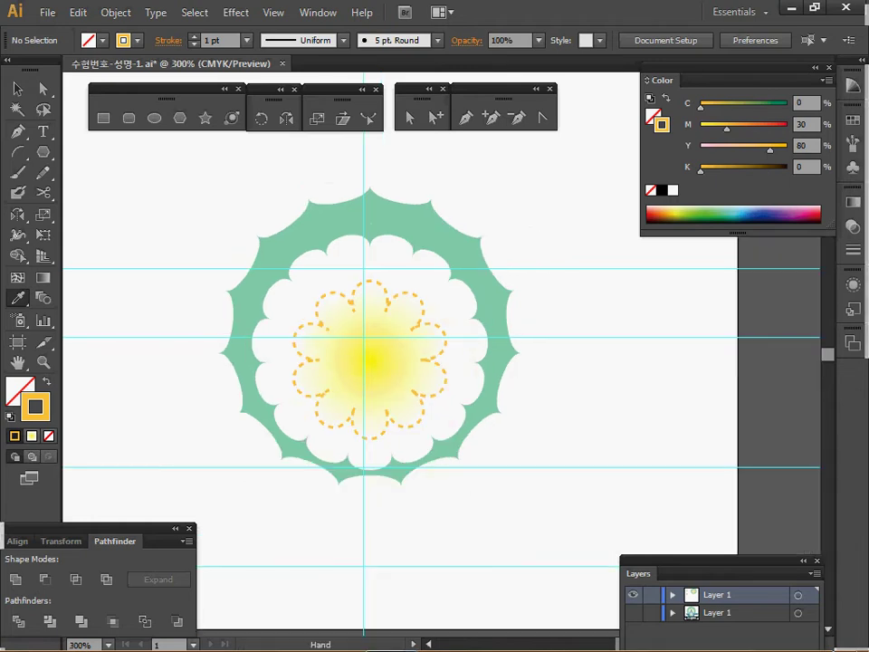
{"action": "key", "text": "ctrl"}
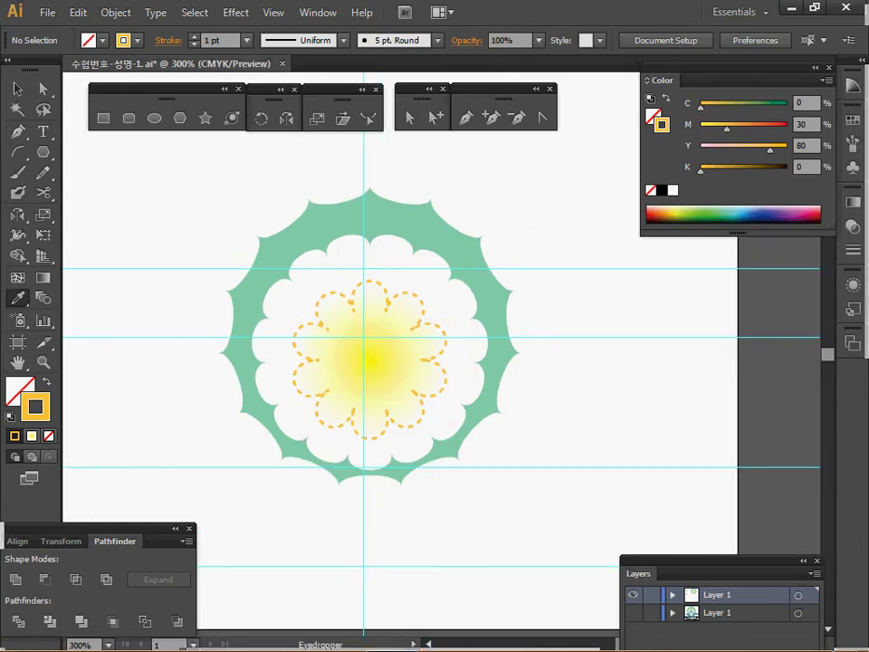
{"action": "key", "text": "ctrl+a"}
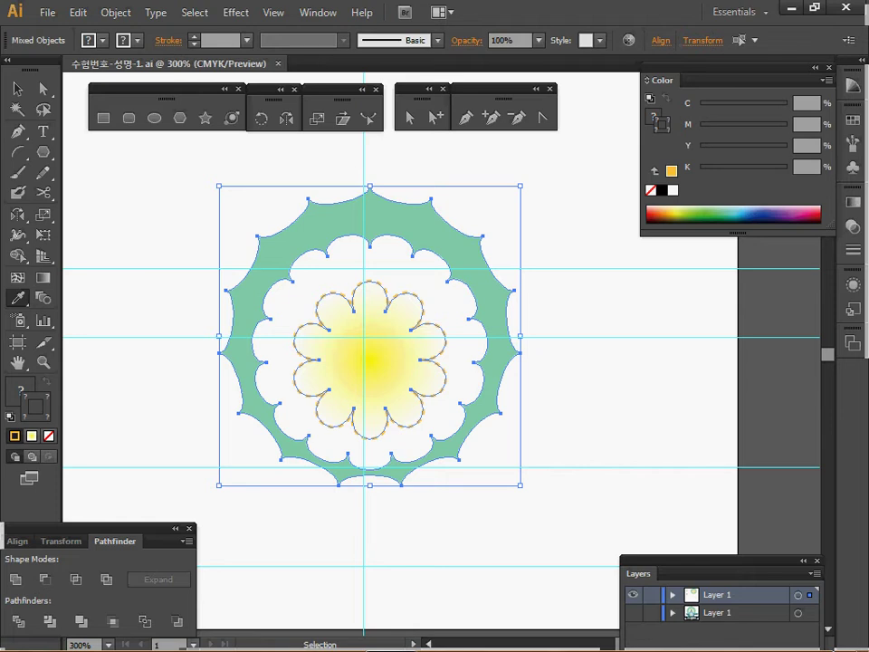
{"action": "key", "text": "Delete"}
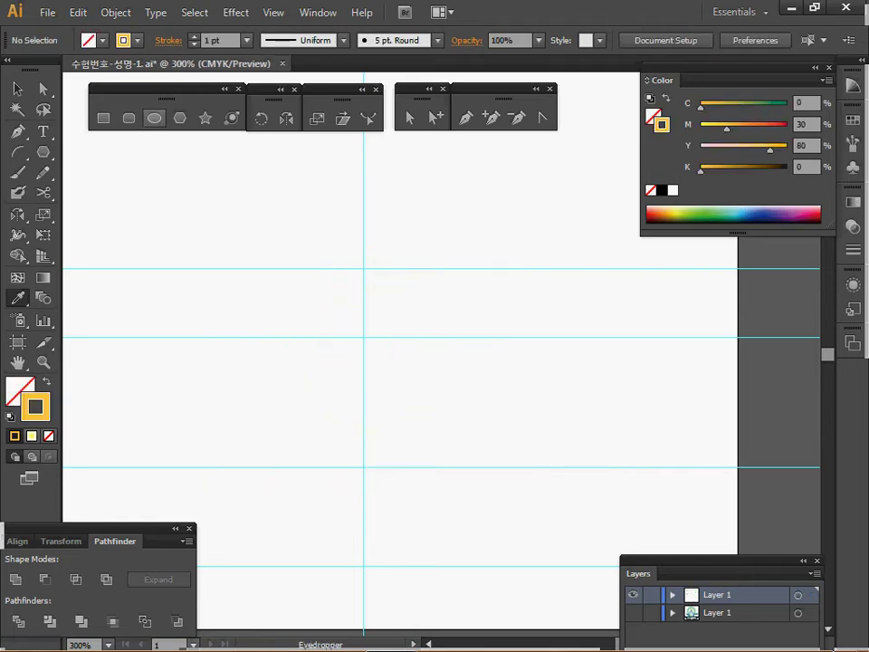
Step: Draw a 30 mm by 30 mm circle with default white fill and black stroke, centred on the vertical guide
{"action": "left_click", "coordinate": [155, 118]}
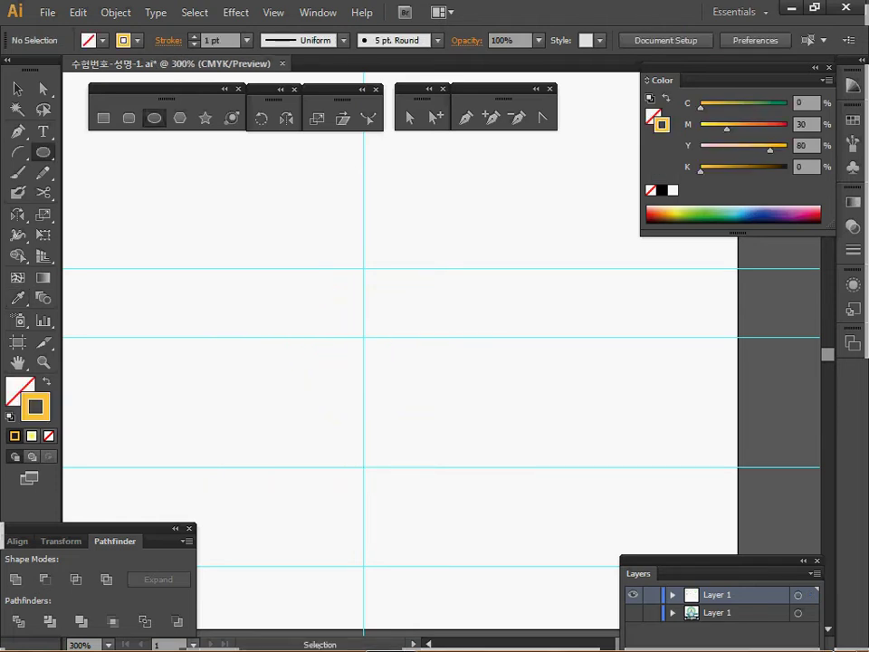
{"action": "key", "text": "d"}
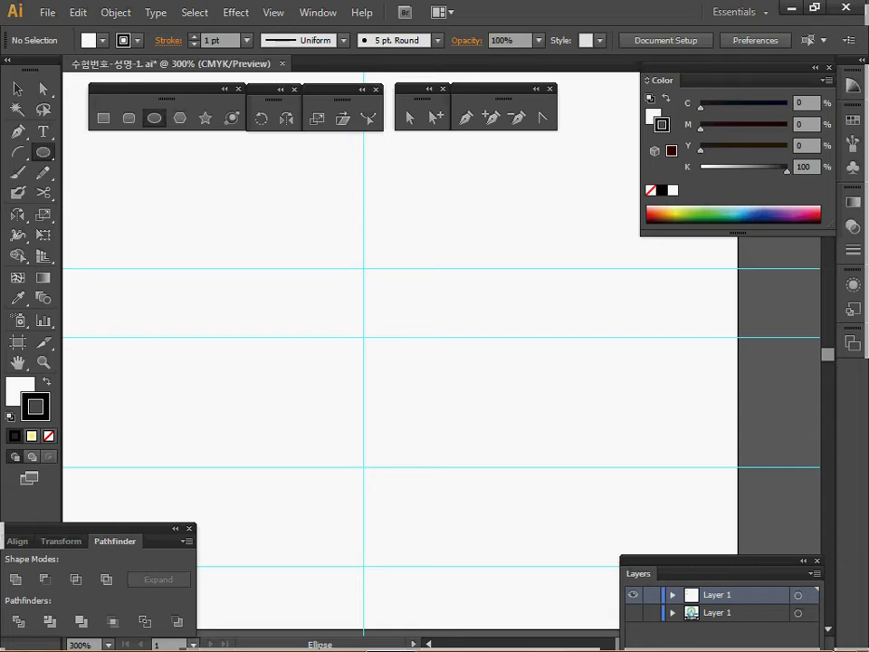
{"action": "left_click", "coordinate": [282, 289]}
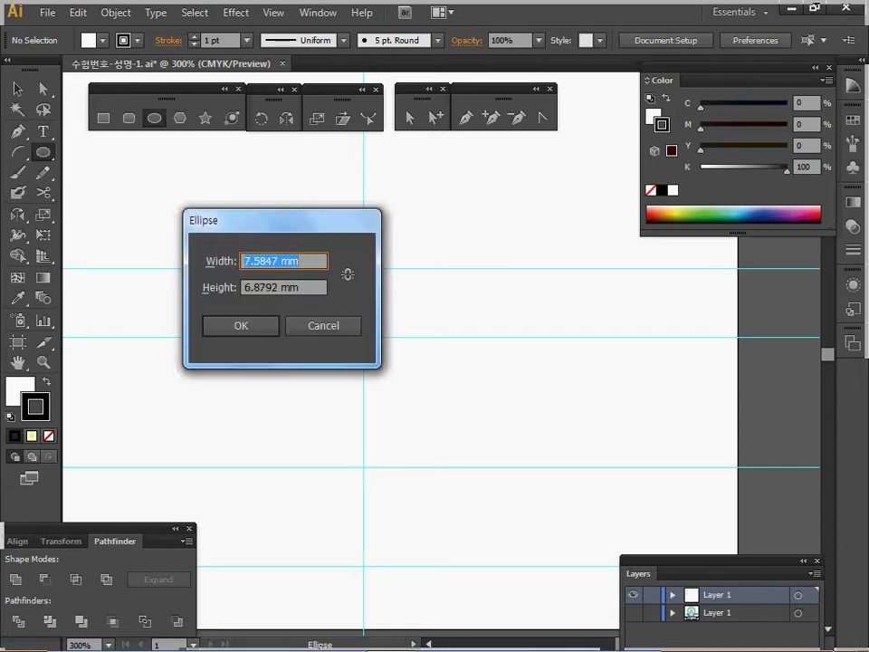
{"action": "type", "text": "30"}
{"action": "key", "text": "Tab"}
{"action": "type", "text": "30"}
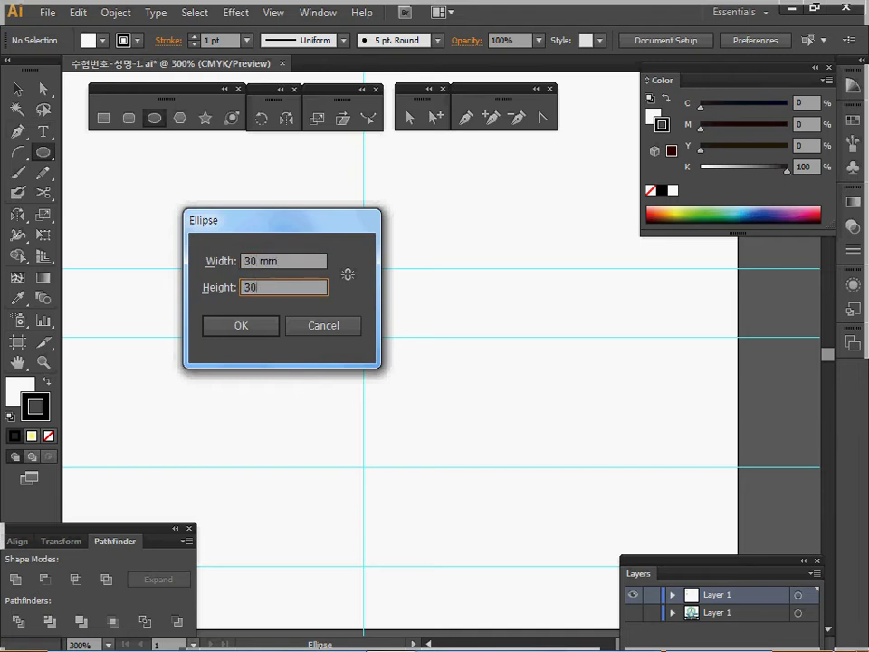
{"action": "key", "text": "Return"}
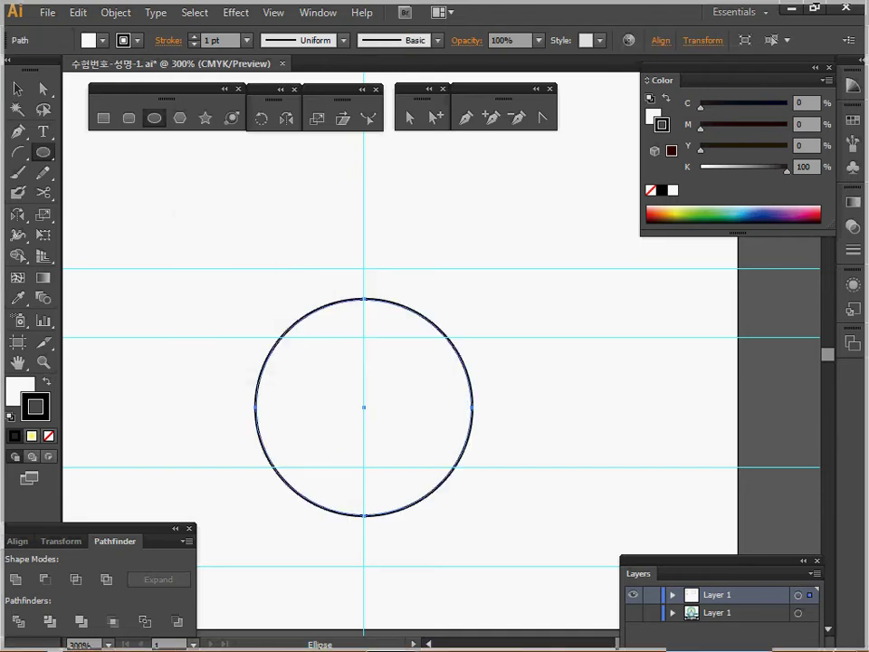
Step: Draw a 15 mm by 15 mm circle on the vertical guide, overlapping the large circle's upper edge
{"action": "left_click", "coordinate": [364, 408], "text": "alt"}
{"action": "type", "text": "15"}
{"action": "key", "text": "Tab"}
{"action": "type", "text": "15"}
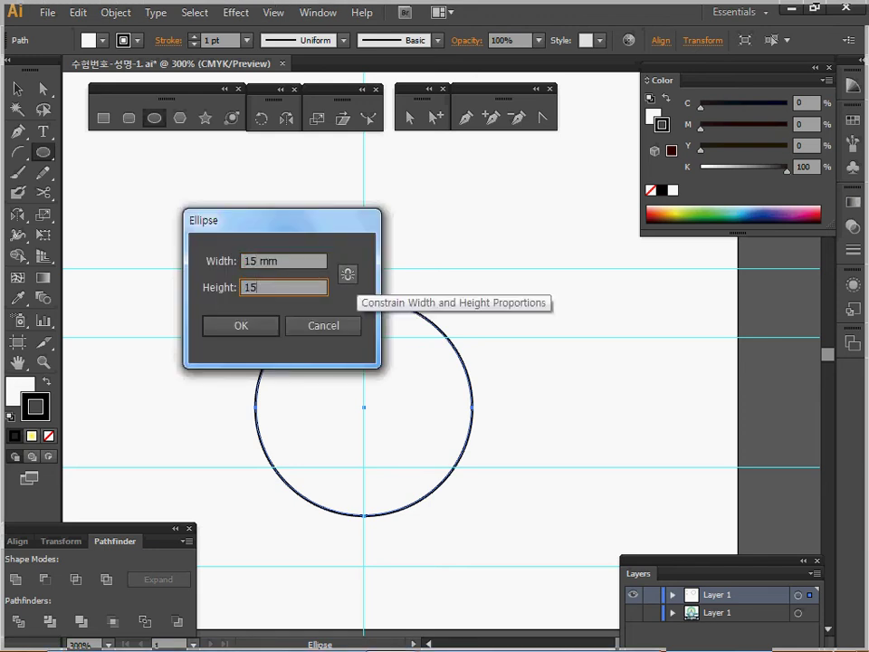
{"action": "key", "text": "Return"}
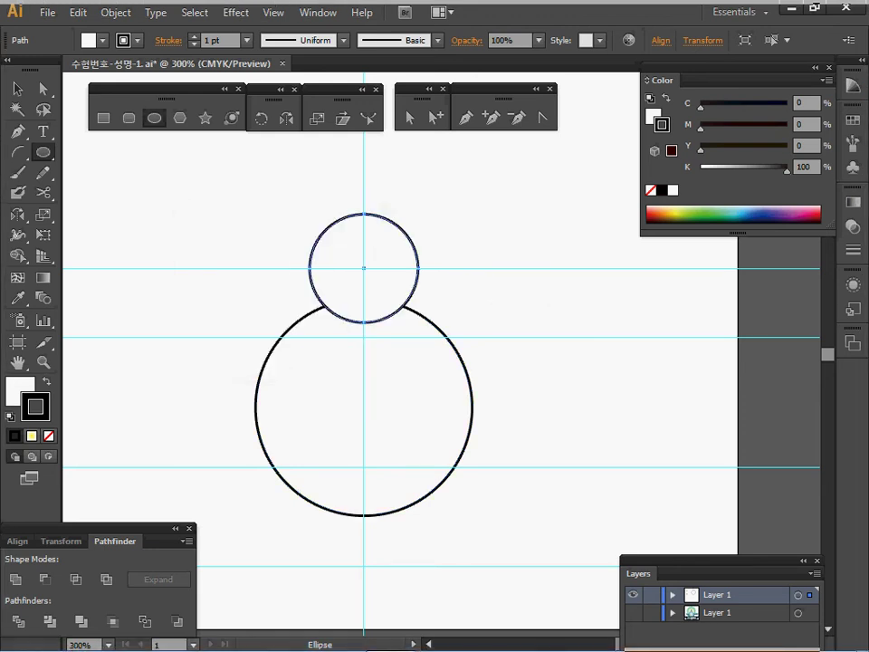
Step: Draw a 5 mm by 5 mm circle on the vertical guide, overlapping the top of the 15 mm circle
{"action": "left_click", "coordinate": [363, 268]}
{"action": "type", "text": "5"}
{"action": "key", "text": "Tab"}
{"action": "type", "text": "5"}
{"action": "key", "text": "Tab"}
{"action": "key", "text": "Return"}
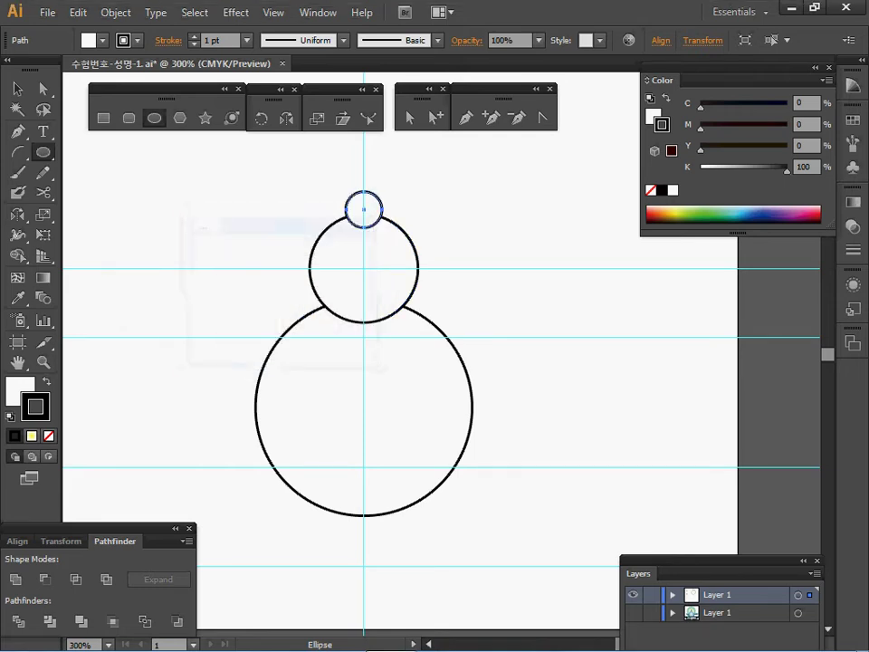
Step: Switch to Outline view with the reference artwork shown and lock the reference layer
{"action": "left_click", "coordinate": [17, 89]}
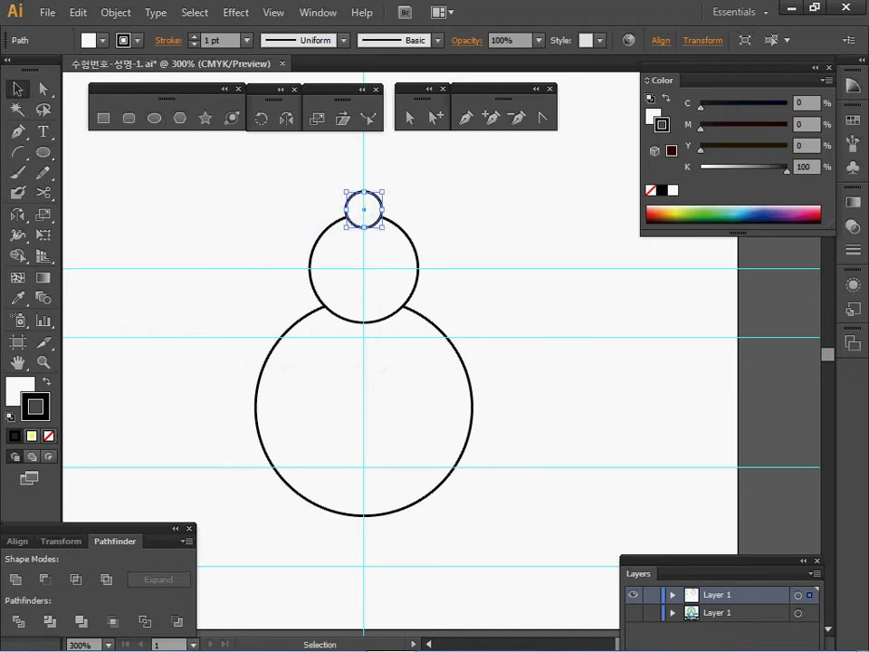
{"action": "key", "text": "ctrl+y"}
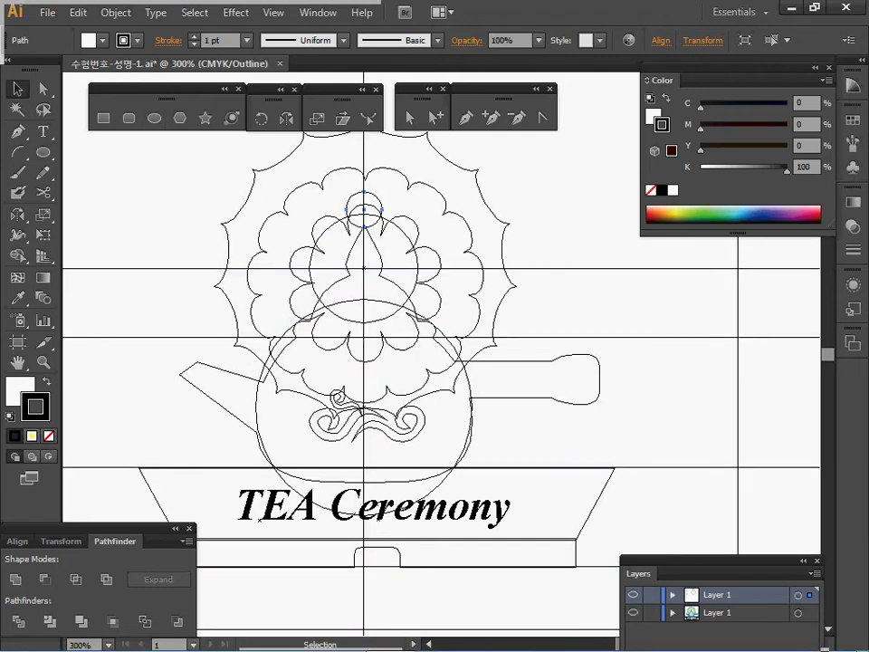
{"action": "key", "text": "ctrl+a"}
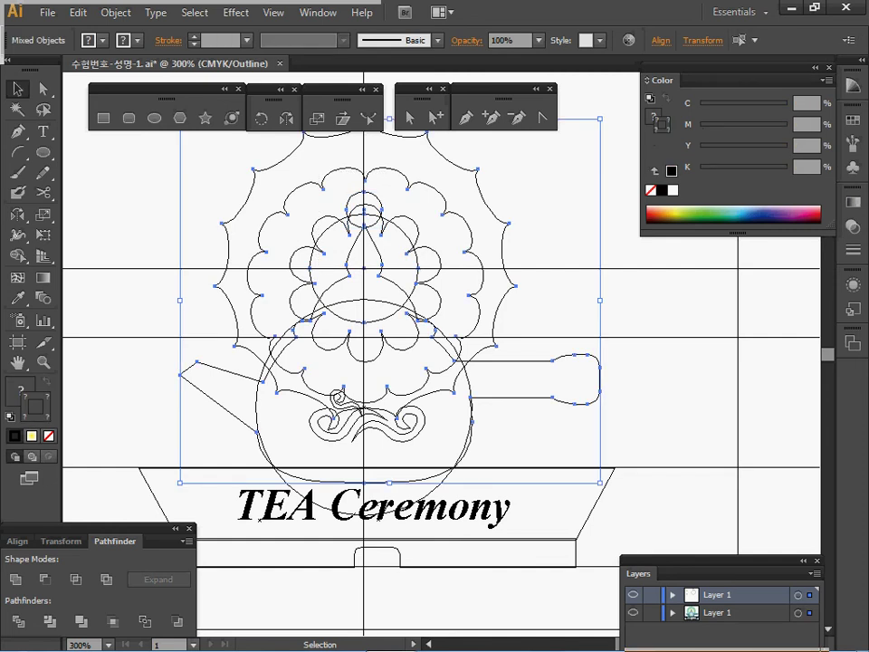
{"action": "left_click", "coordinate": [651, 612]}
Step: Move the two smaller circles down onto the reference teapot's lid and knob, and the 30 mm circle down onto its body
{"action": "left_click_drag", "start_coordinate": [355, 177], "coordinate": [364, 269]}
{"action": "left_click_drag", "start_coordinate": [314, 323], "coordinate": [314, 322]}
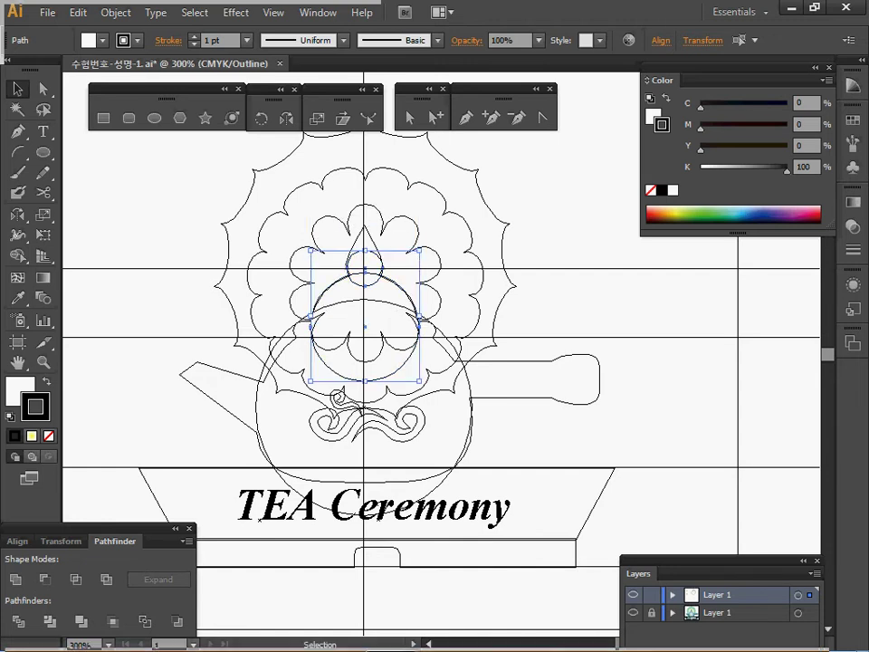
{"action": "left_click", "coordinate": [471, 407]}
{"action": "left_click_drag", "start_coordinate": [364, 407], "coordinate": [364, 424]}
{"action": "left_click_drag", "start_coordinate": [259, 413], "coordinate": [258, 412]}
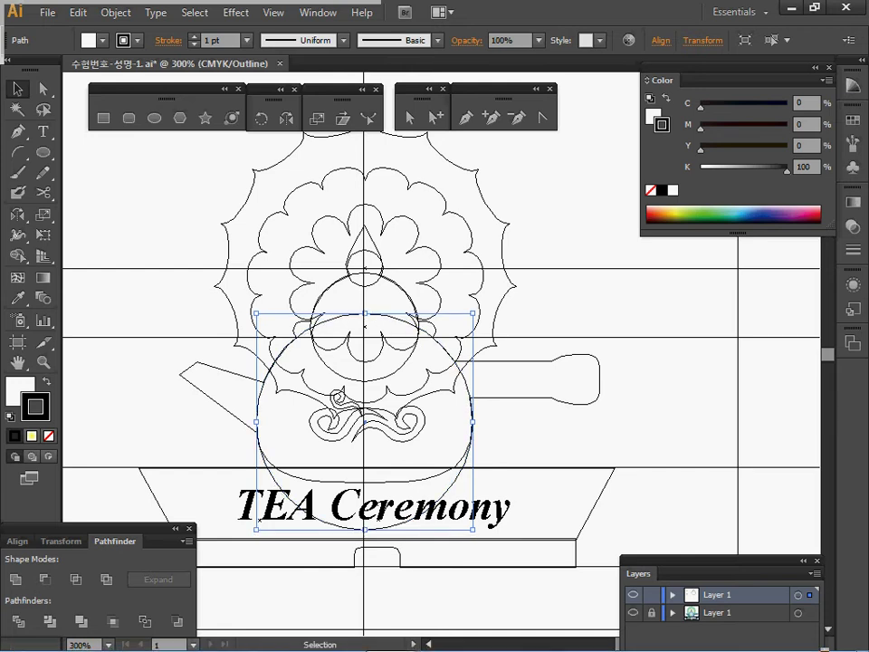
Step: Hide the reference layer, return to Preview, and select all three circles
{"action": "left_click", "coordinate": [633, 613]}
{"action": "key", "text": "ctrl+y"}
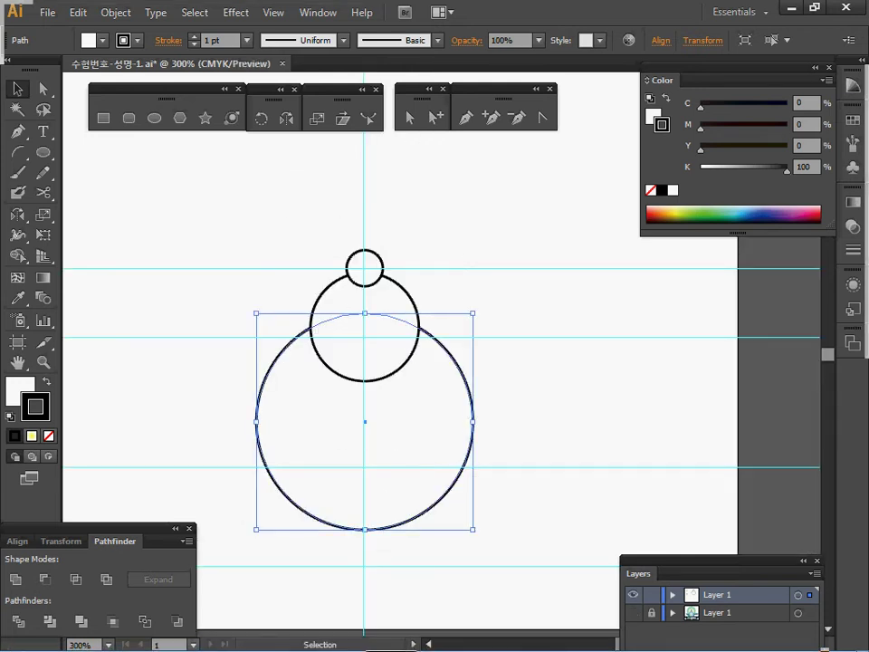
{"action": "key", "text": "ctrl+a"}
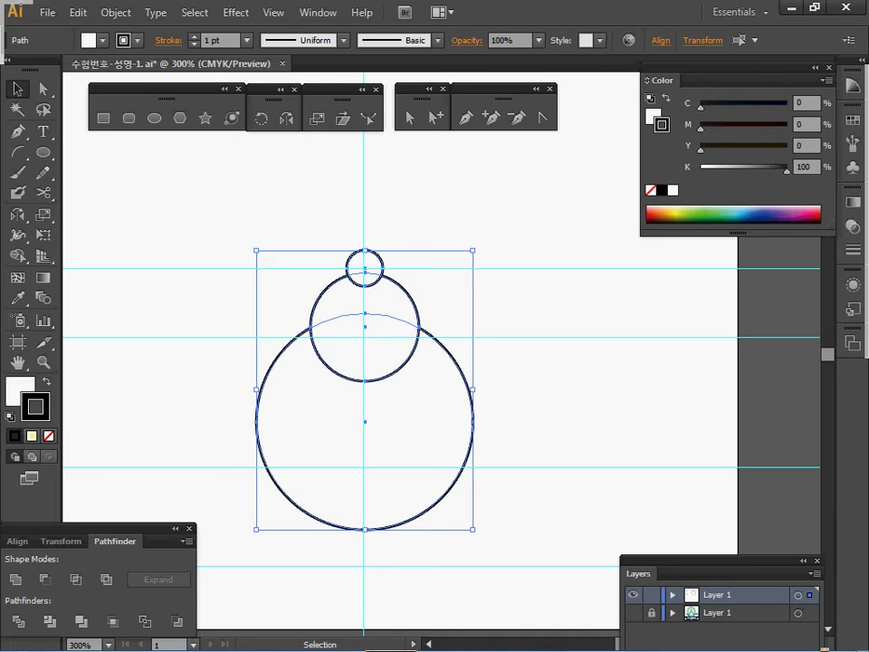
Step: Show the reference as outlines and draw a thin rounded rectangle over its rim, between the teapot's lid and body
{"action": "left_click_drag", "start_coordinate": [398, 356], "coordinate": [366, 291]}
{"action": "left_click", "coordinate": [387, 323], "text": "ctrl"}
{"action": "key", "text": "ctrl+shift+a"}
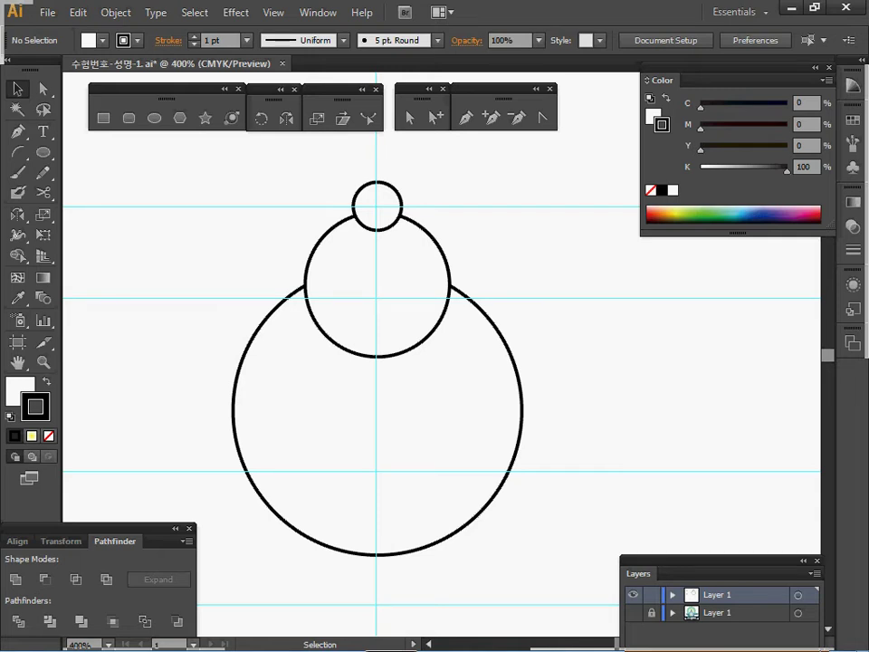
{"action": "key", "text": "ctrl+y"}
{"action": "left_click", "coordinate": [129, 118]}
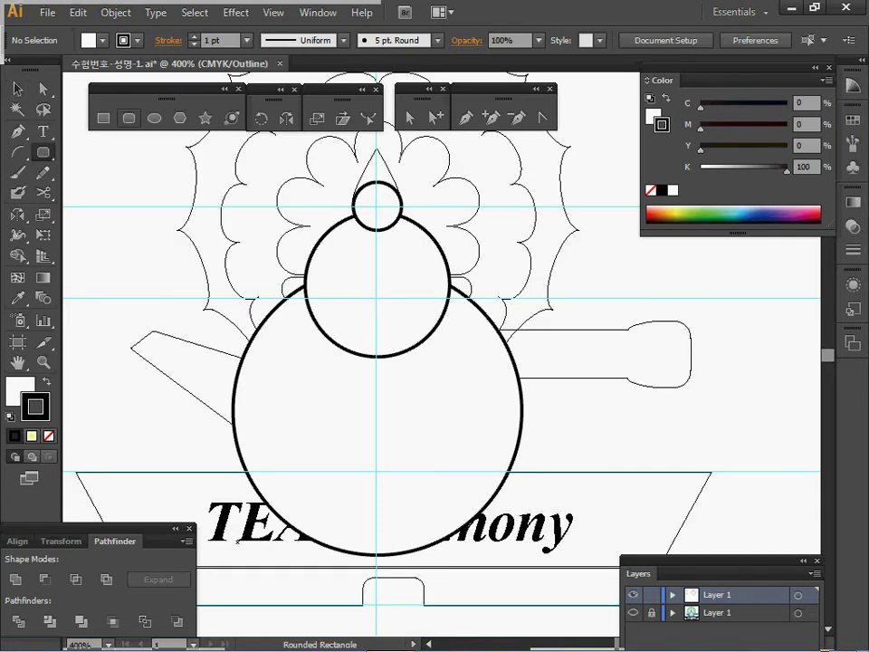
{"action": "mouse_move", "coordinate": [282, 274]}
{"action": "left_mouse_down"}
{"action": "mouse_move", "coordinate": [477, 310]}
{"action": "mouse_move", "coordinate": [472, 298]}
{"action": "left_mouse_up"}
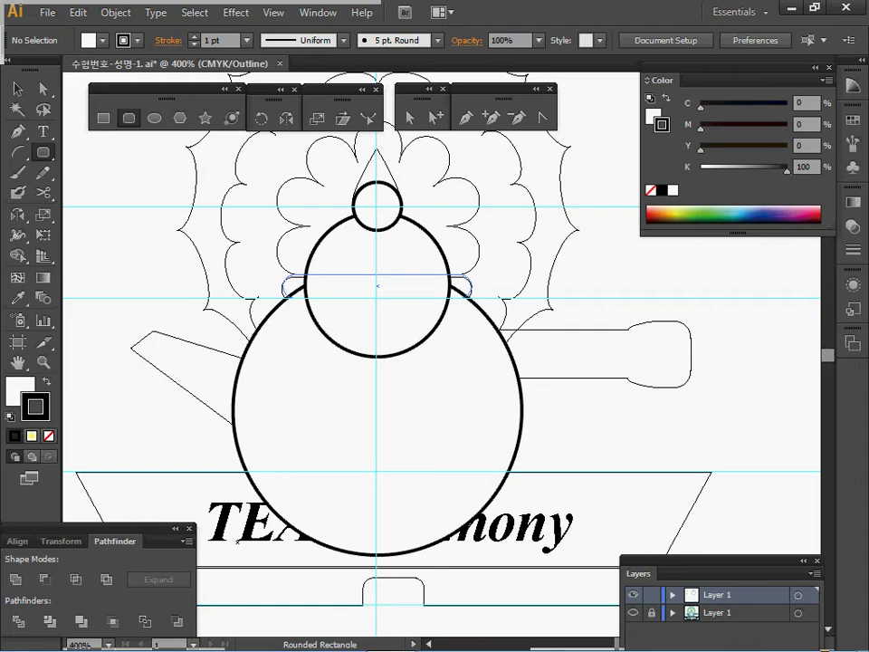
{"action": "mouse_move", "coordinate": [471, 297]}
{"action": "left_mouse_down"}
{"action": "mouse_move", "coordinate": [472, 311]}
{"action": "mouse_move", "coordinate": [472, 304]}
{"action": "left_mouse_up"}
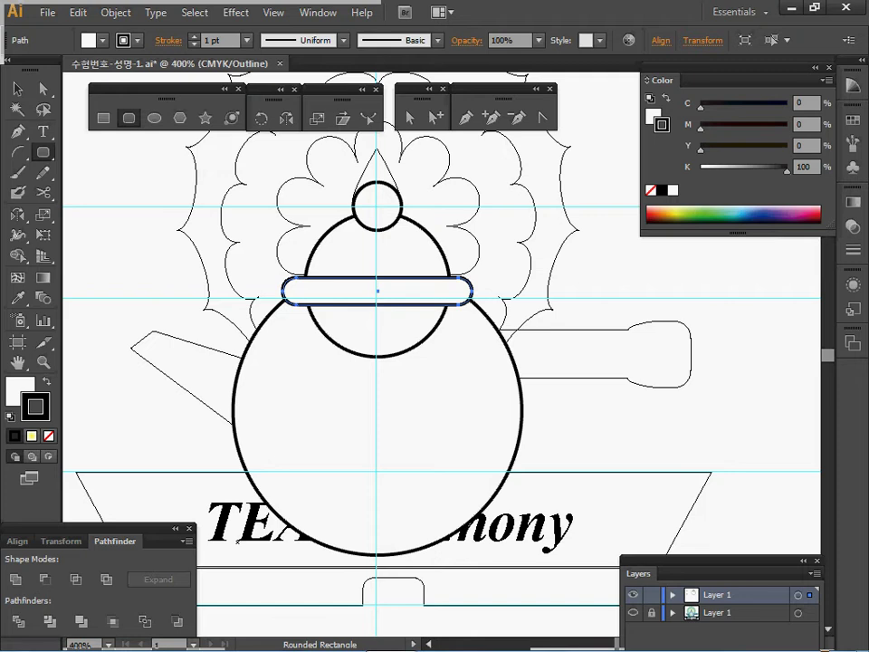
Step: Hide the reference layer and unite the three circles and the rounded rectangle into a single teapot body shape
{"action": "left_click", "coordinate": [632, 613]}
{"action": "left_click_drag", "start_coordinate": [252, 176], "coordinate": [461, 392]}
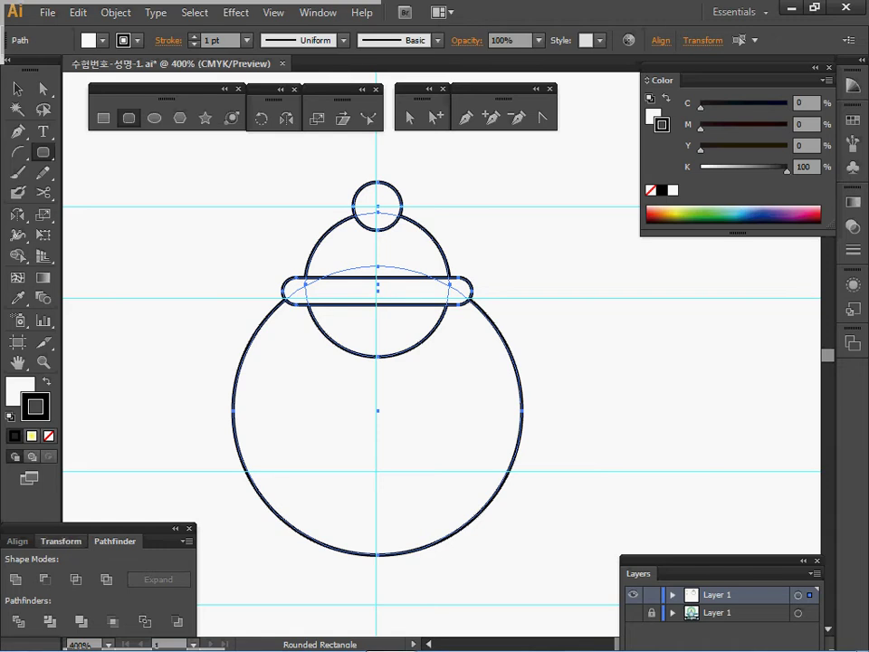
{"action": "left_click", "coordinate": [61, 541]}
{"action": "left_click", "coordinate": [18, 541]}
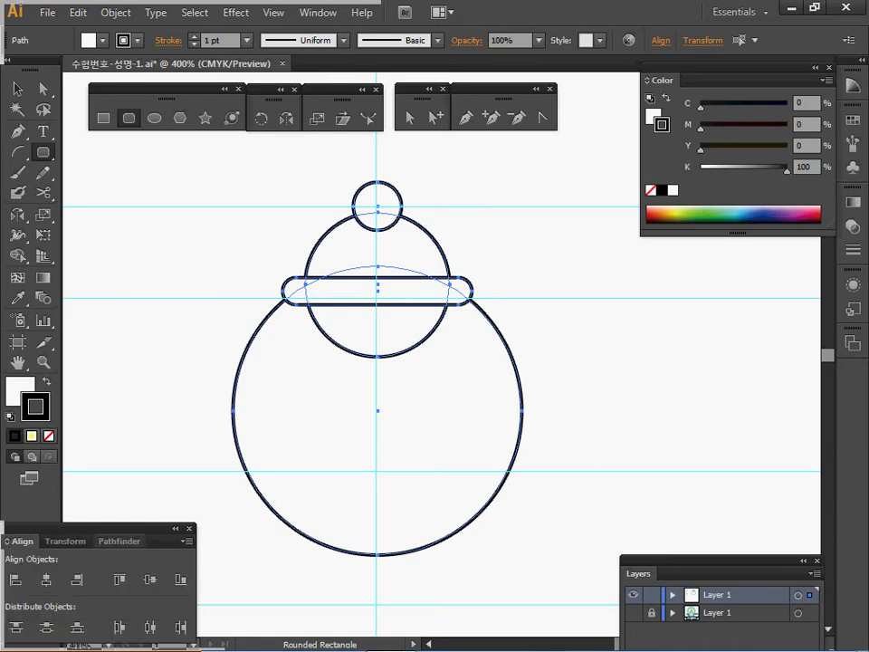
{"action": "key", "text": "ctrl+shift+F9"}
{"action": "left_click", "coordinate": [15, 579]}
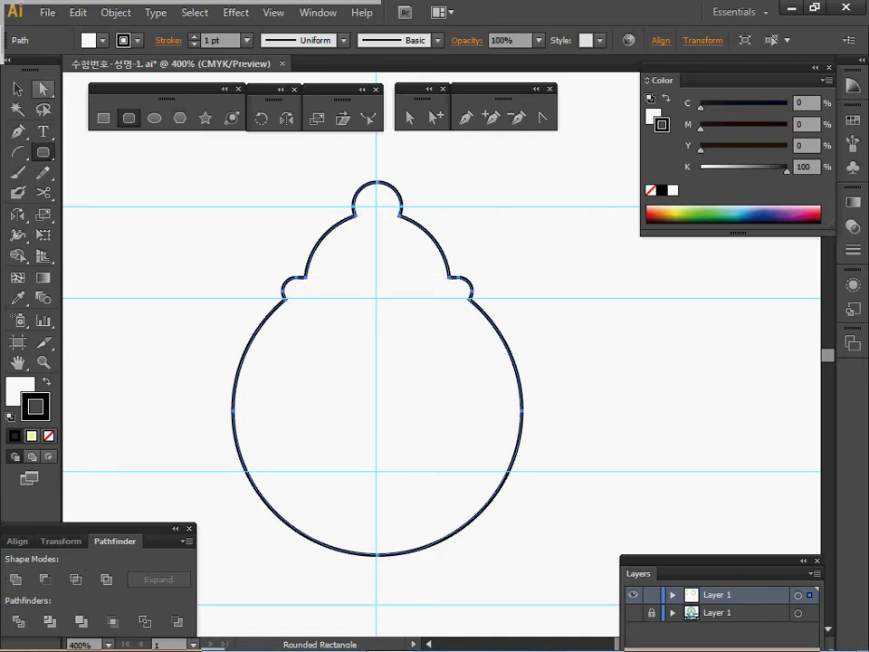
Step: Move the body's bottom anchor point up to flatten the base, ending slightly below the horizontal guide to follow the reference outline
{"action": "key", "text": "a"}
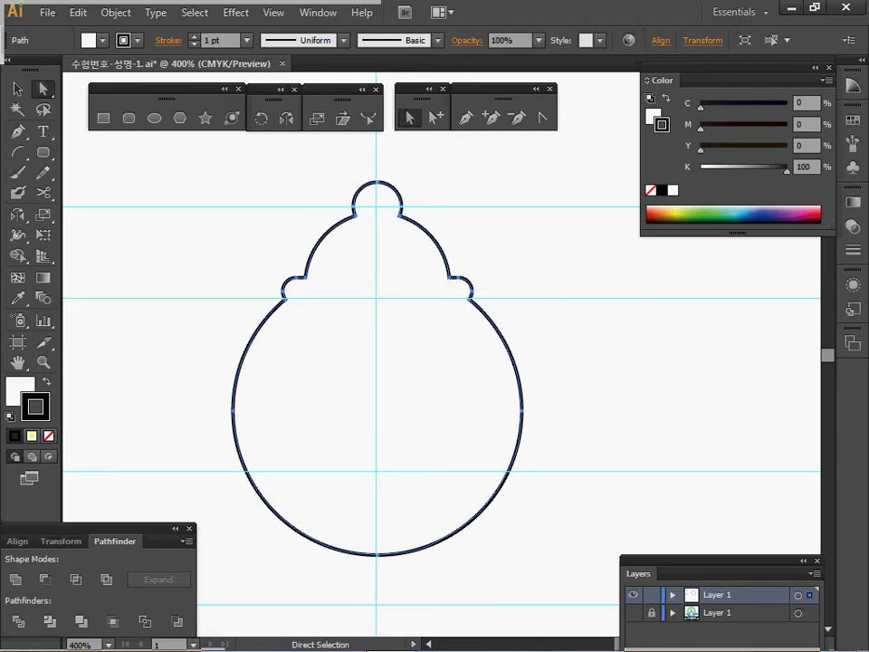
{"action": "left_click_drag", "start_coordinate": [363, 572], "coordinate": [409, 538]}
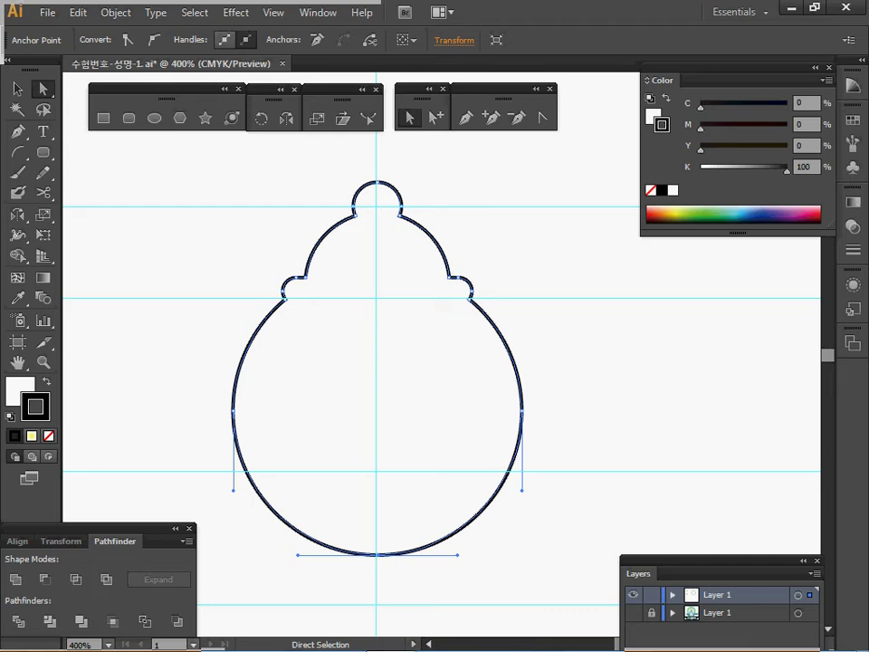
{"action": "left_click_drag", "start_coordinate": [377, 554], "coordinate": [377, 471]}
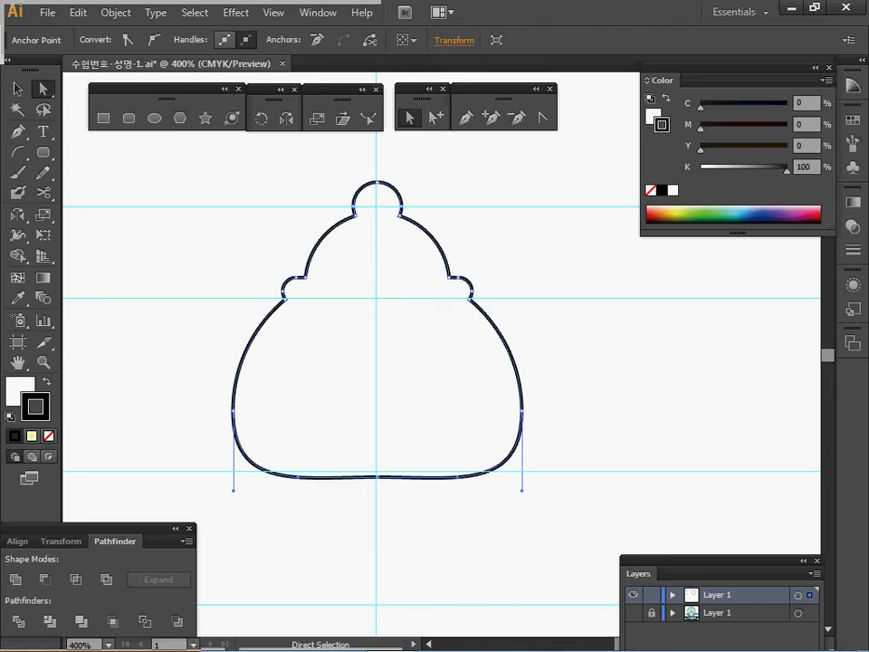
{"action": "key", "text": "Down"}
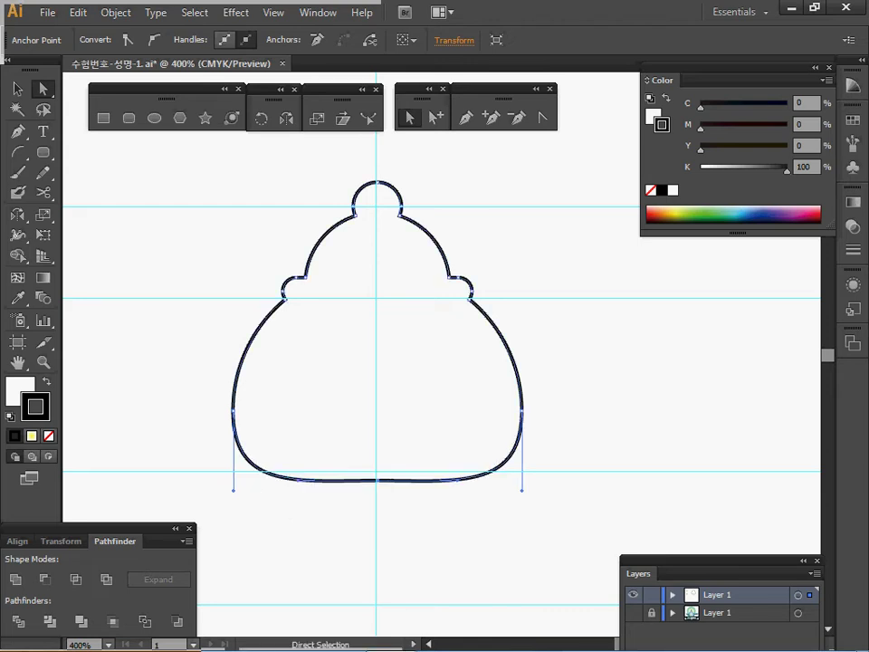
{"action": "key", "text": "Down"}
{"action": "key", "text": "Down"}
{"action": "key", "text": "Down"}
{"action": "left_click", "coordinate": [633, 613]}
{"action": "left_click", "coordinate": [633, 613], "text": "ctrl"}
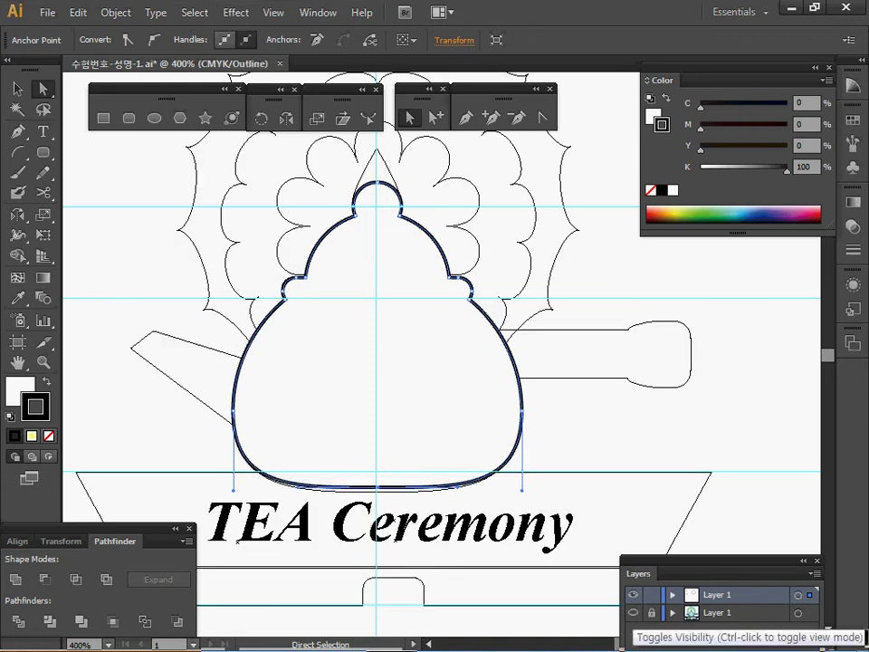
{"action": "left_click_drag", "start_coordinate": [237, 541], "coordinate": [226, 614]}
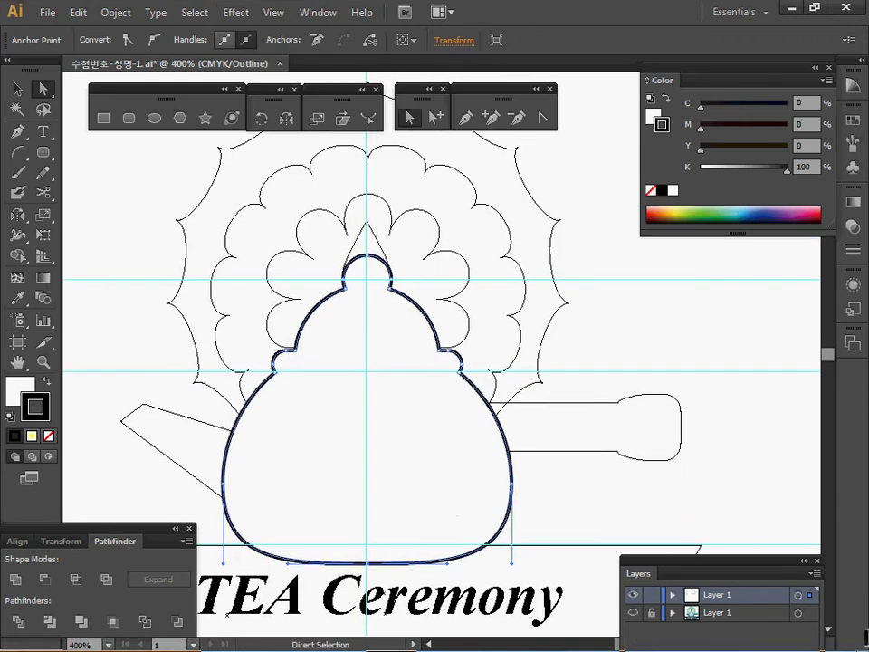
Step: Raise the knob's top anchor point to the reference's tip and convert it to a corner point
{"action": "left_click", "coordinate": [379, 276], "text": "ctrl"}
{"action": "left_click", "coordinate": [379, 276], "text": "ctrl"}
{"action": "left_click_drag", "start_coordinate": [379, 276], "coordinate": [261, 164]}
{"action": "left_click", "coordinate": [386, 305]}
{"action": "left_click_drag", "start_coordinate": [382, 304], "coordinate": [380, 258]}
{"action": "left_click_drag", "start_coordinate": [377, 135], "coordinate": [371, 86]}
{"action": "key", "text": "ctrl+z"}
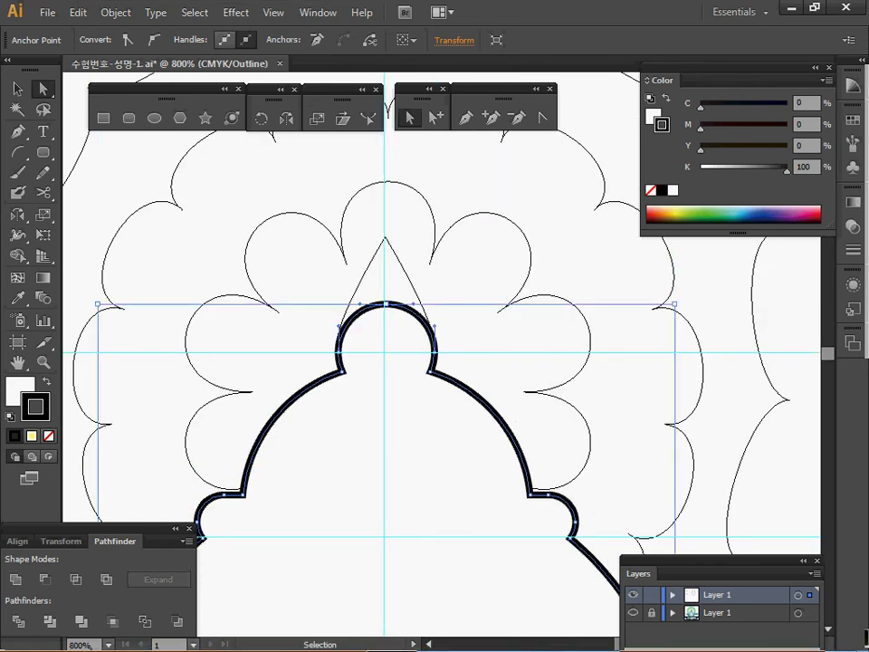
{"action": "left_click_drag", "start_coordinate": [386, 304], "coordinate": [386, 238]}
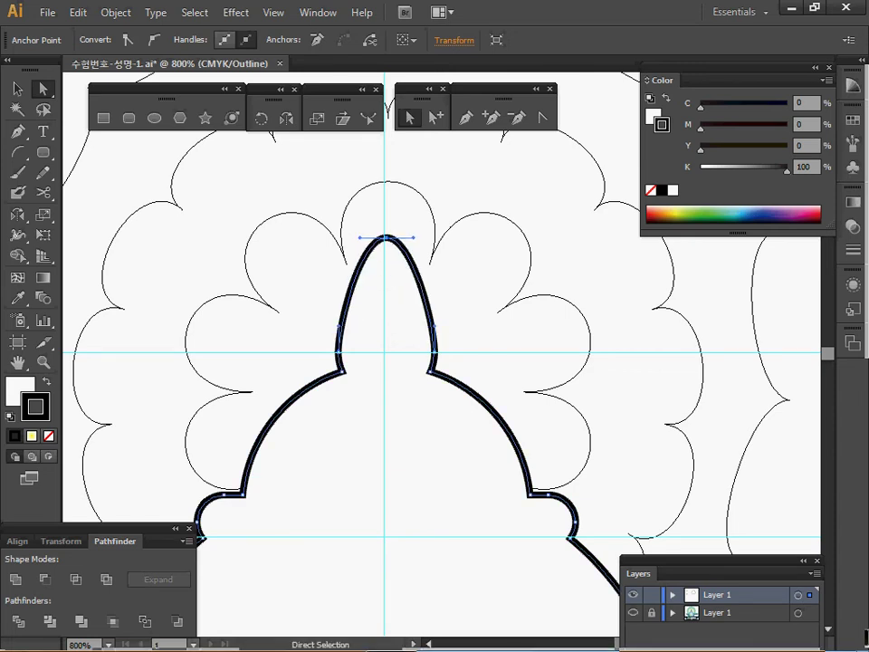
{"action": "key", "text": "shift+c"}
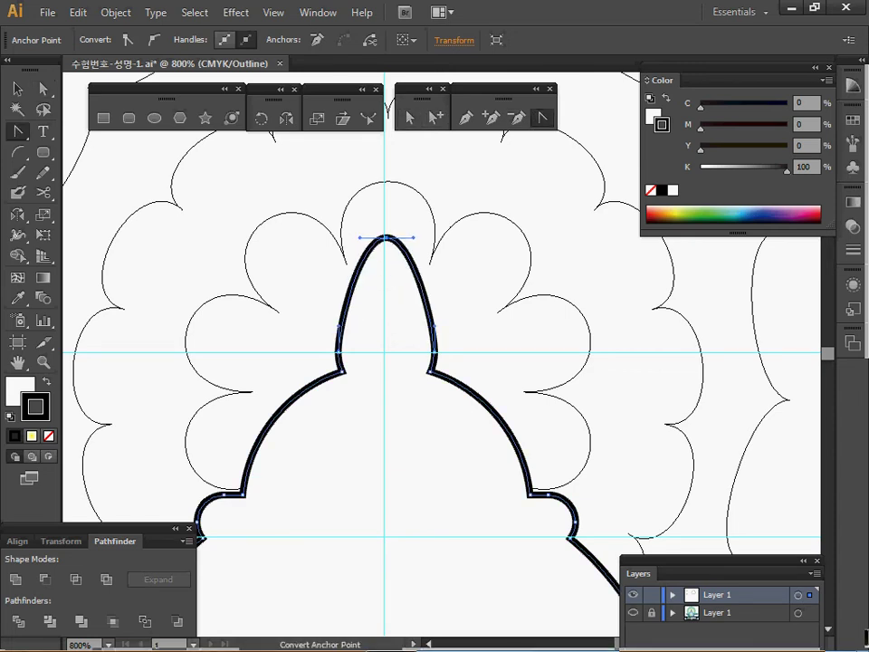
{"action": "left_click", "coordinate": [386, 238]}
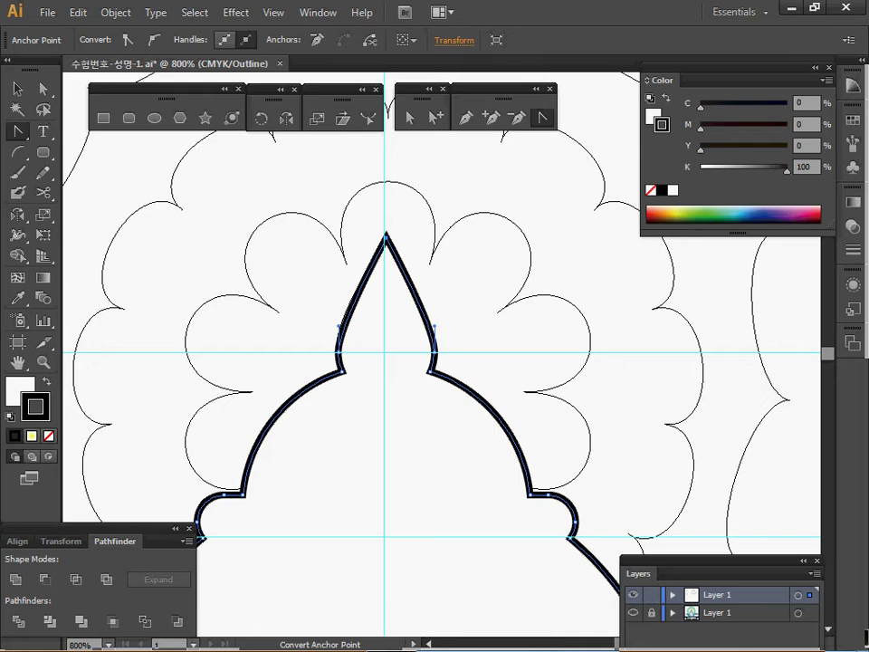
Step: Draw a rectangle over the reference handle's straight shaft, with its inner end overlapping the teapot body
{"action": "left_click", "coordinate": [511, 378], "text": "ctrl+alt"}
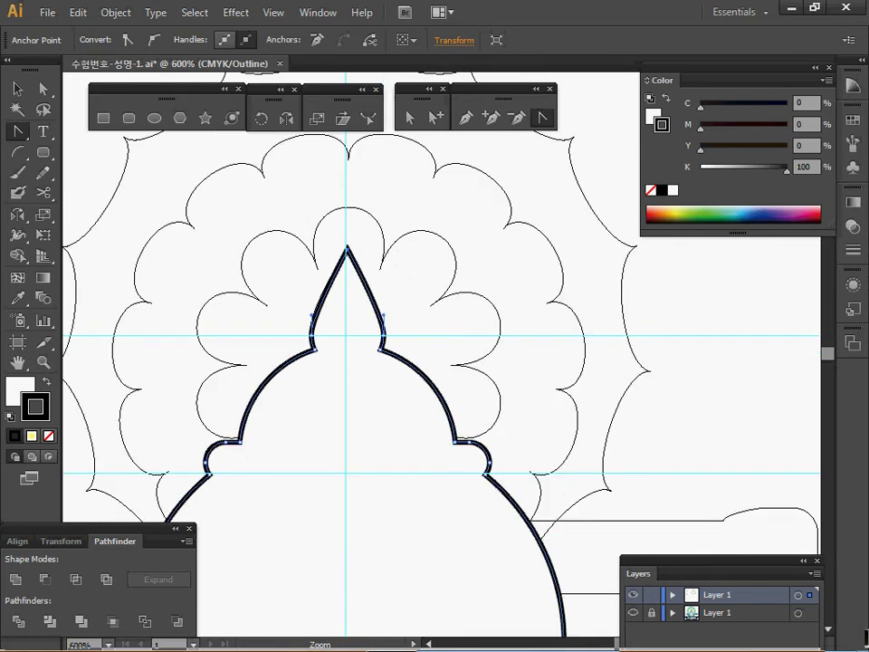
{"action": "scroll", "coordinate": [393, 219], "scroll_direction": "down", "scroll_amount": 1}
{"action": "left_click", "coordinate": [534, 445], "text": "ctrl"}
{"action": "left_click_drag", "start_coordinate": [534, 445], "coordinate": [487, 461]}
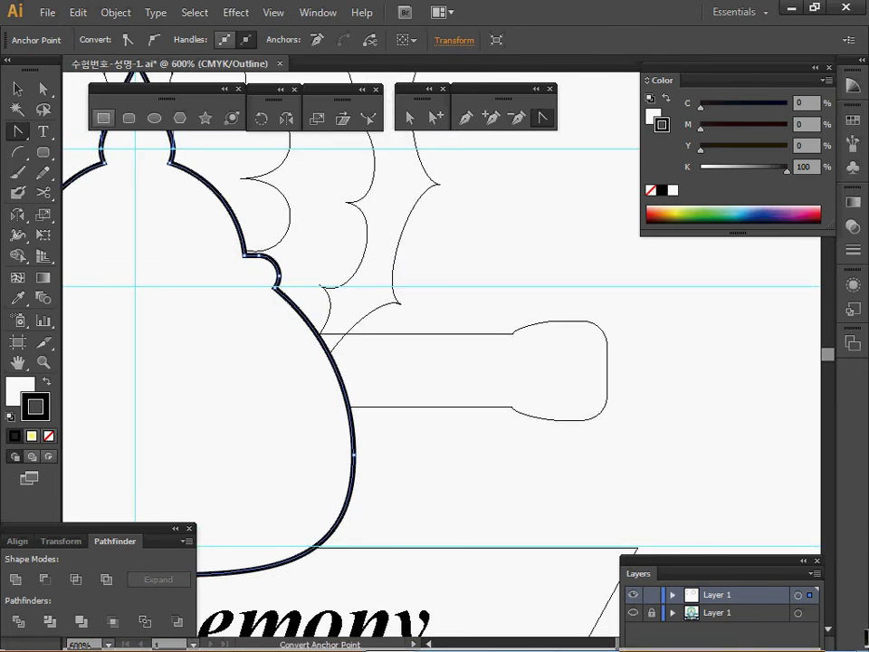
{"action": "left_click", "coordinate": [103, 118]}
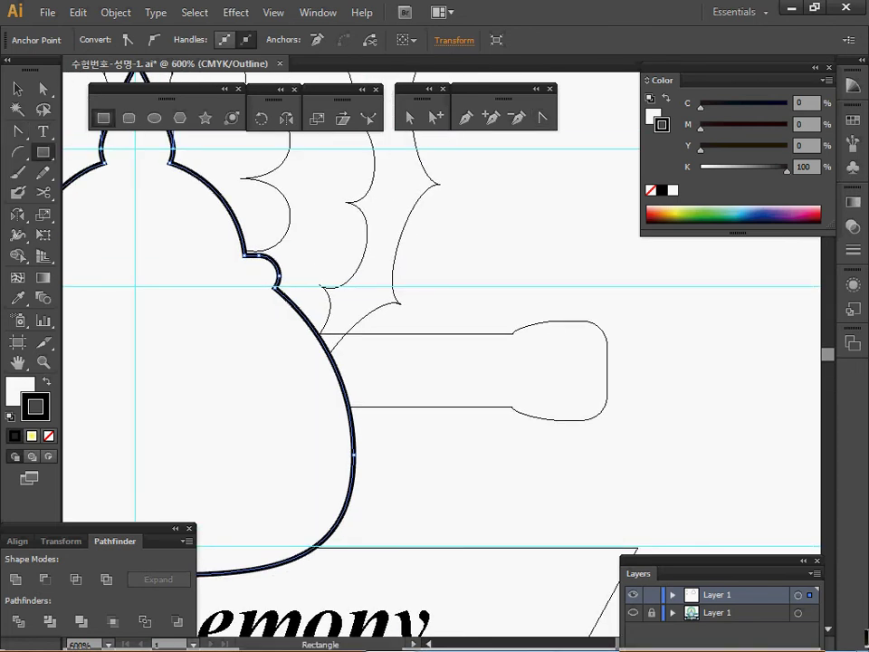
{"action": "left_click_drag", "start_coordinate": [286, 336], "coordinate": [549, 406]}
Step: Draw a rounded rectangle over the reference handle's wider grip, overlapping the outer end of the shaft
{"action": "left_click", "coordinate": [128, 117]}
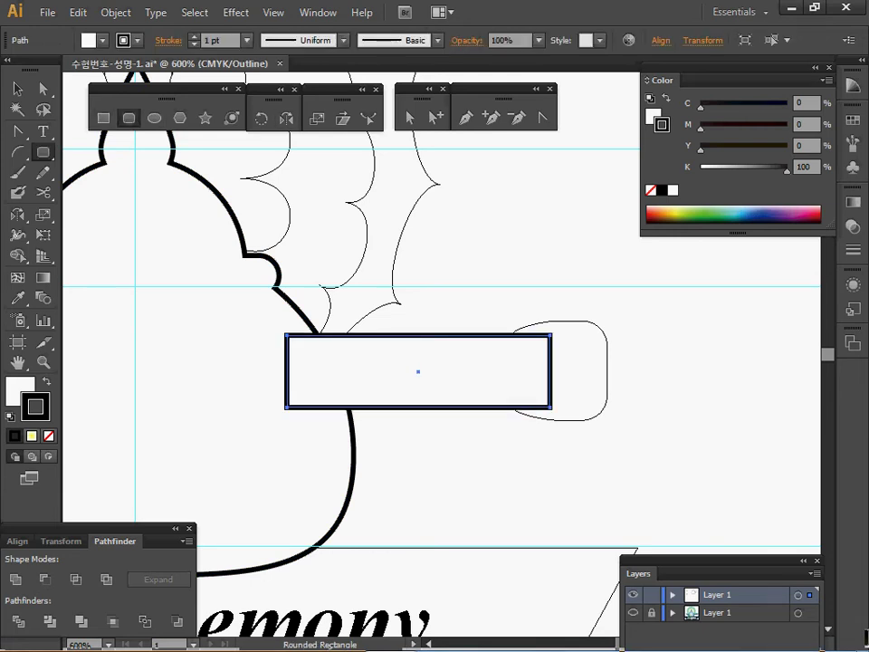
{"action": "left_click_drag", "start_coordinate": [608, 322], "coordinate": [514, 422]}
{"action": "key", "text": "Down"}
{"action": "left_click_drag", "start_coordinate": [513, 423], "coordinate": [511, 423]}
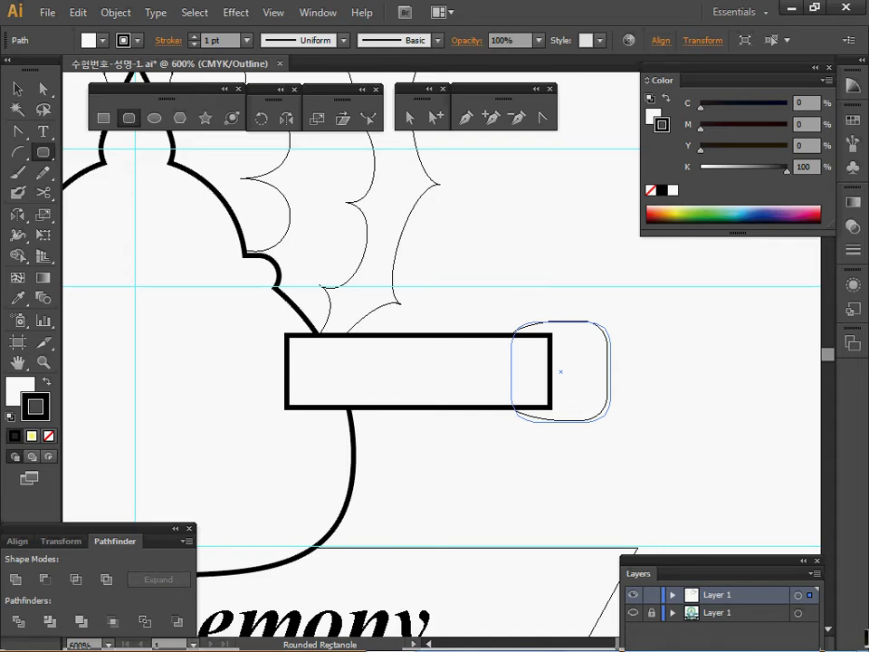
{"action": "left_click_drag", "start_coordinate": [512, 423], "coordinate": [506, 422]}
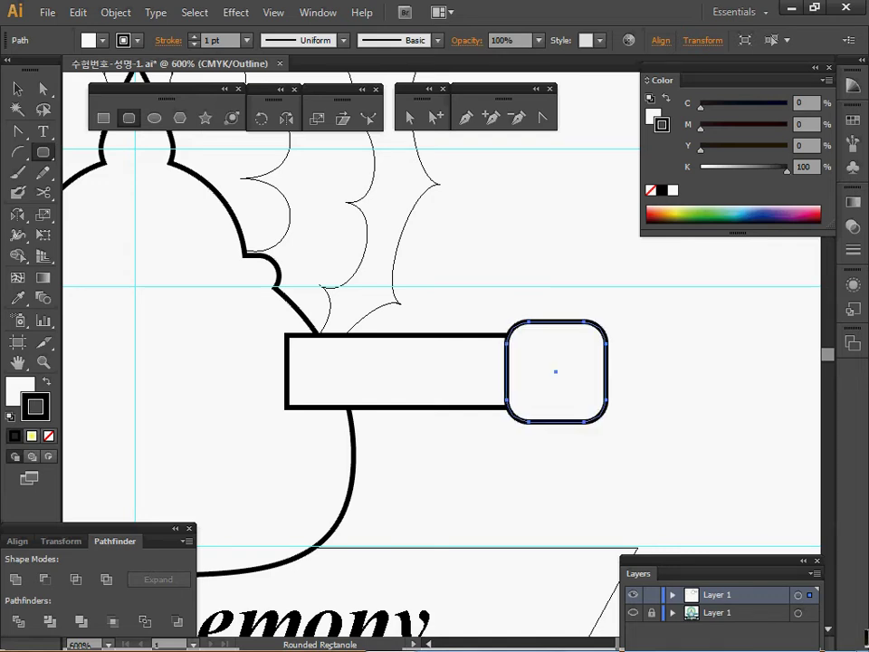
Step: Select the handle's shaft and grip and unite them into one shape
{"action": "left_click", "coordinate": [17, 89]}
{"action": "left_click_drag", "start_coordinate": [493, 291], "coordinate": [529, 371]}
{"action": "left_click", "coordinate": [6, 540]}
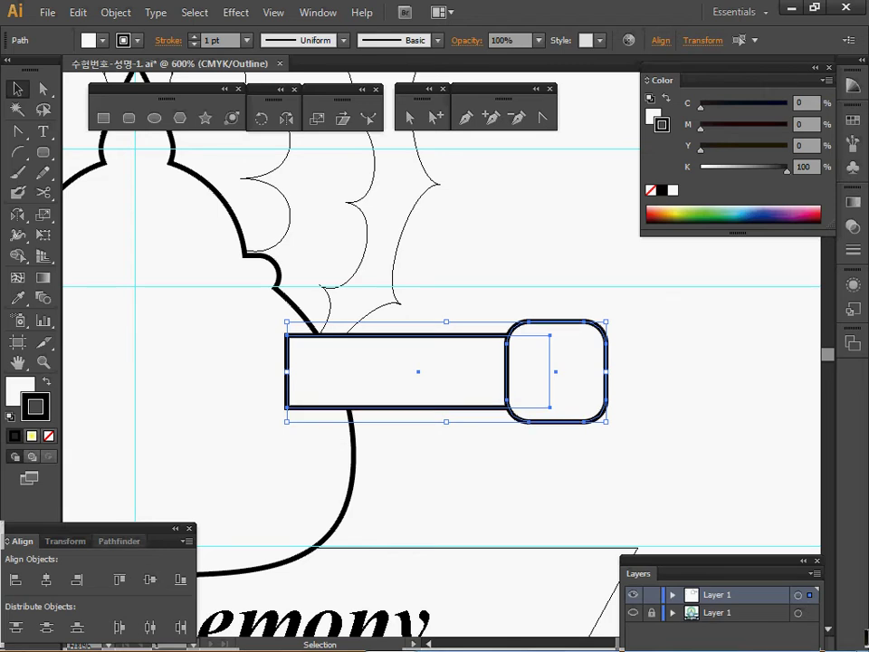
{"action": "left_click", "coordinate": [115, 541]}
{"action": "left_click", "coordinate": [16, 579]}
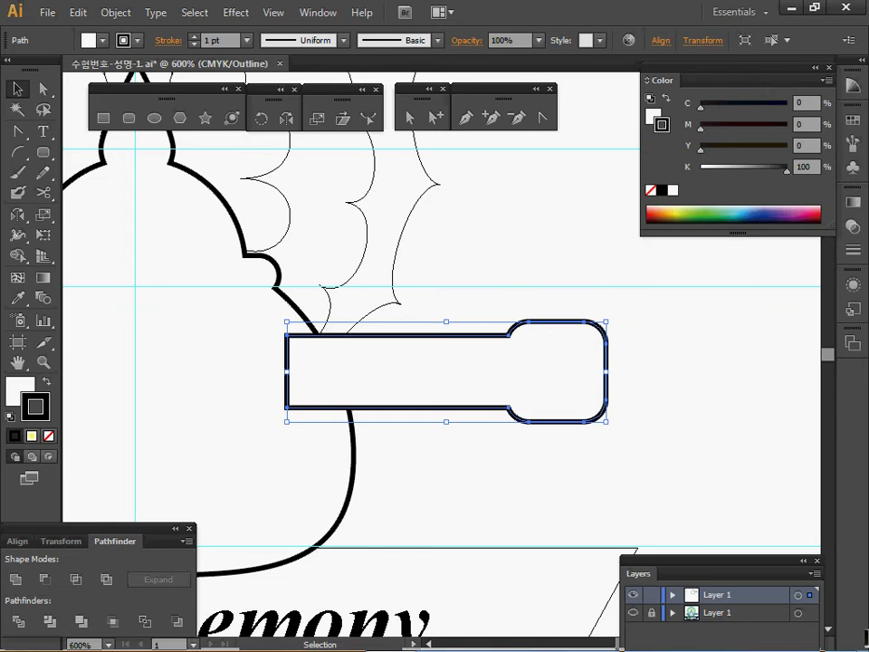
Step: Shift the two anchor points where the shaft meets the grip toward the body, tapering the grip more gradually
{"action": "key", "text": "a"}
{"action": "left_click_drag", "start_coordinate": [485, 315], "coordinate": [492, 408]}
{"action": "left_click_drag", "start_coordinate": [500, 335], "coordinate": [496, 335]}
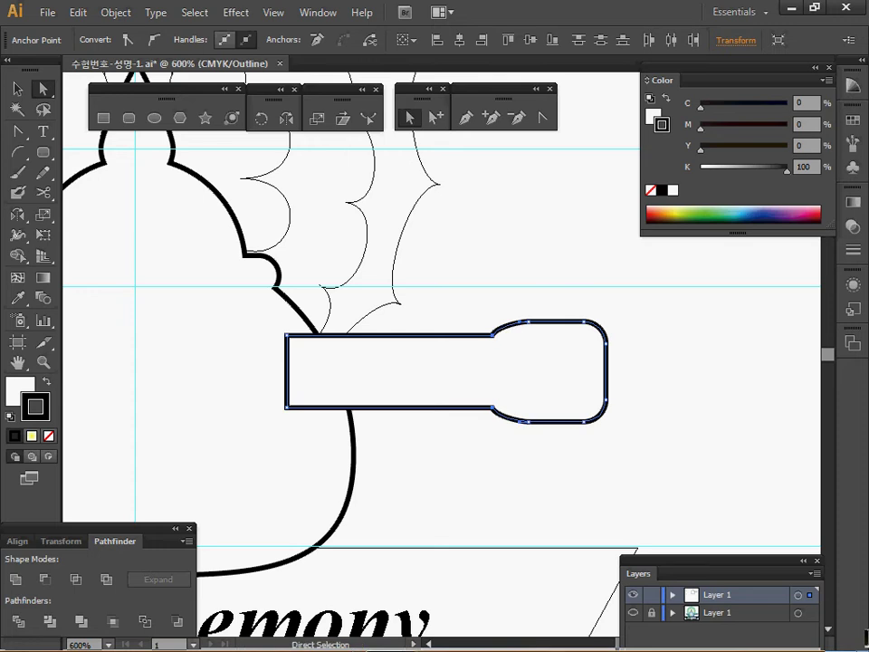
{"action": "key", "text": "ctrl+shift+a"}
Step: Trace the reference spout with the Pen tool as a closed four-sided shape overlapping the teapot body
{"action": "left_click", "coordinate": [403, 362], "text": "ctrl+alt"}
{"action": "left_click_drag", "start_coordinate": [403, 362], "coordinate": [464, 322]}
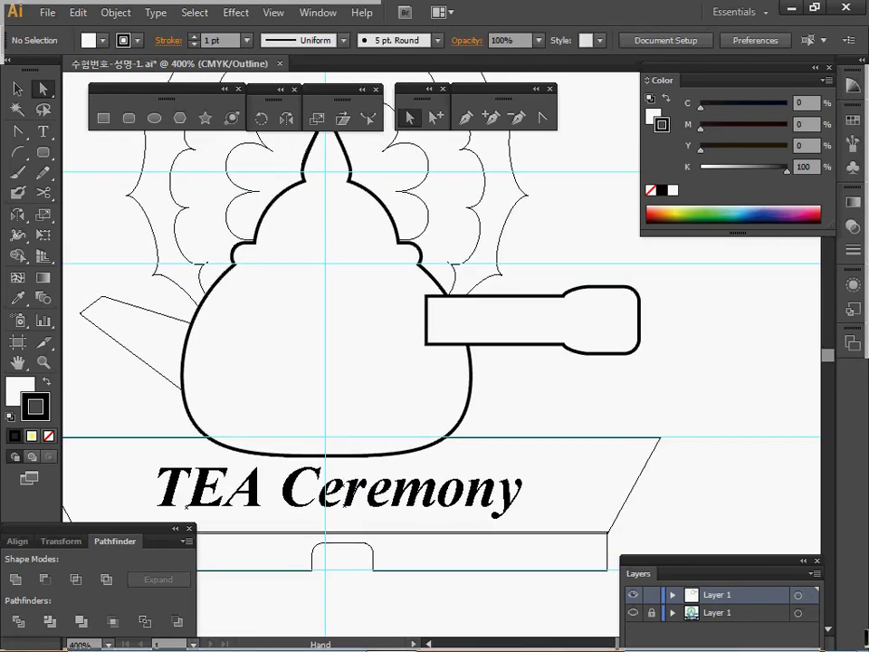
{"action": "left_click_drag", "start_coordinate": [367, 317], "coordinate": [419, 316]}
{"action": "left_click", "coordinate": [300, 329], "text": "ctrl"}
{"action": "left_click_drag", "start_coordinate": [300, 329], "coordinate": [274, 303]}
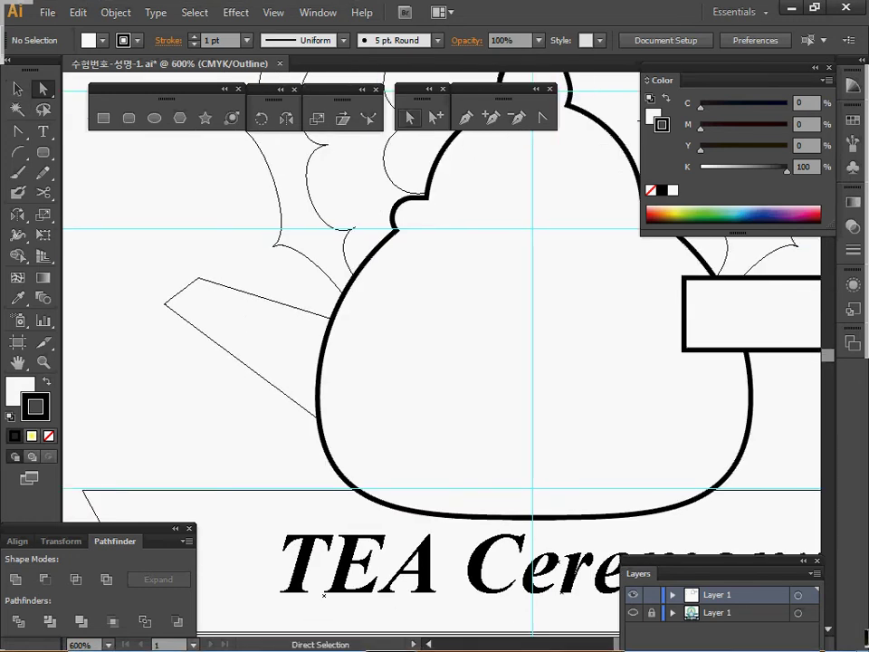
{"action": "key", "text": "p"}
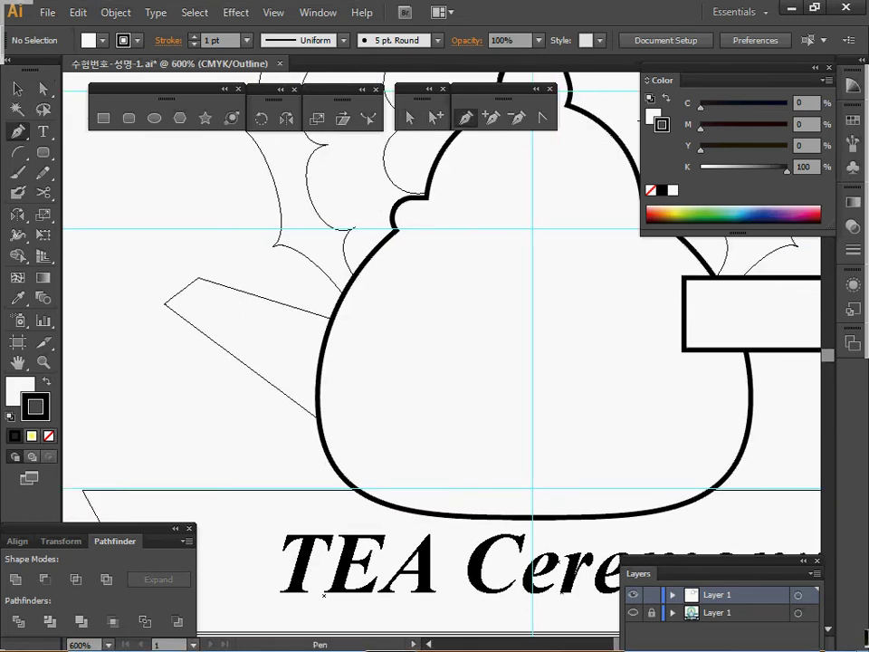
{"action": "left_click", "coordinate": [163, 304]}
{"action": "left_click", "coordinate": [198, 278]}
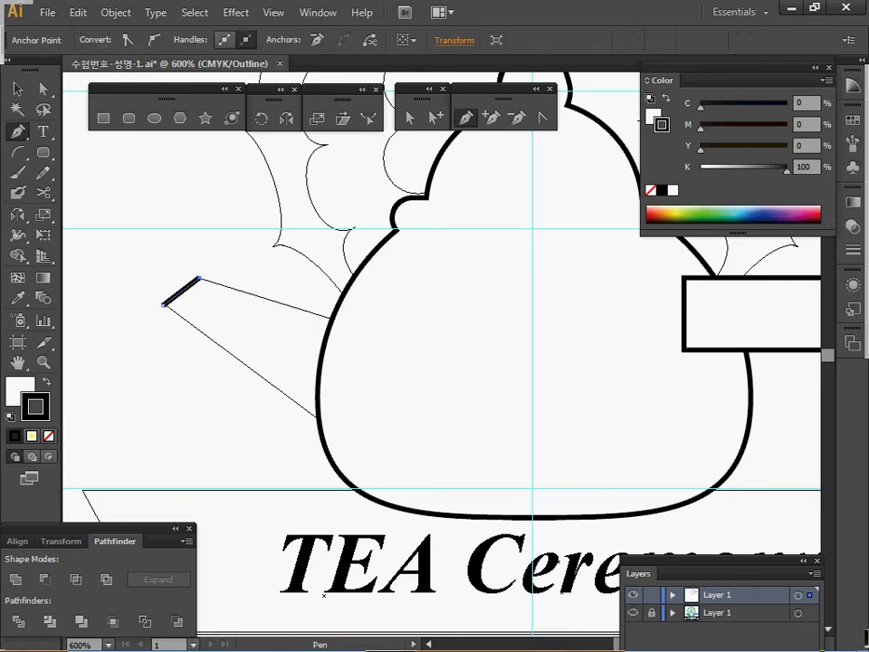
{"action": "left_click", "coordinate": [350, 327]}
{"action": "left_click", "coordinate": [321, 420]}
{"action": "left_click", "coordinate": [164, 303]}
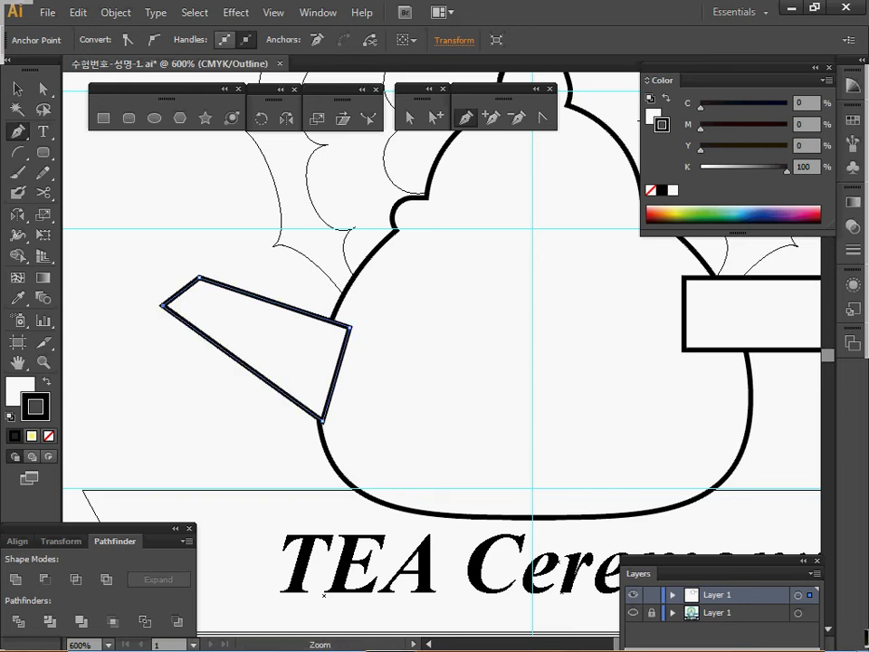
Step: Select the spout, body and handle and unite them into one teapot silhouette
{"action": "left_click", "coordinate": [372, 378], "text": "ctrl+alt"}
{"action": "left_click_drag", "start_coordinate": [372, 378], "coordinate": [215, 374]}
{"action": "key", "text": "space"}
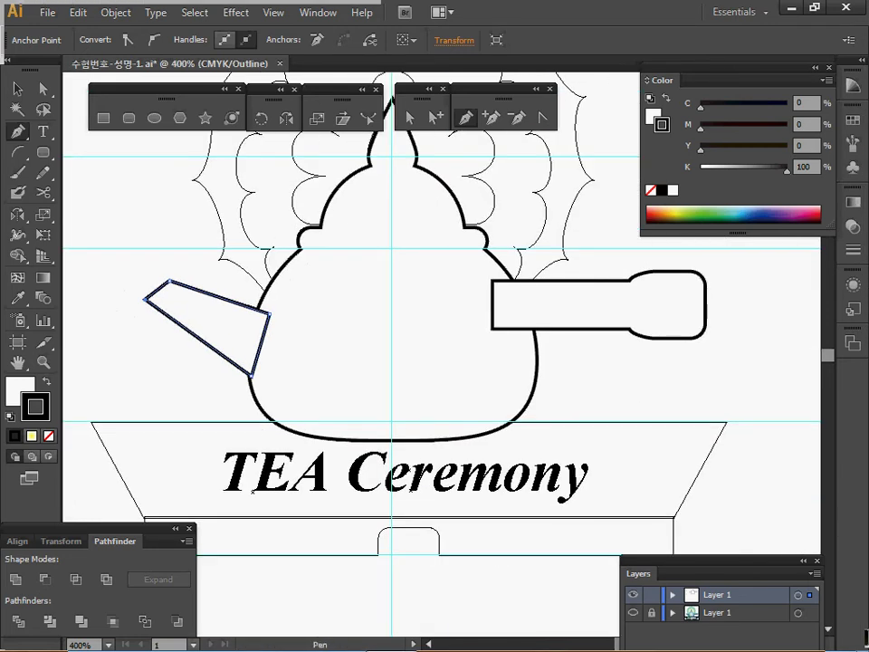
{"action": "left_click", "coordinate": [17, 89]}
{"action": "left_click_drag", "start_coordinate": [187, 246], "coordinate": [490, 319]}
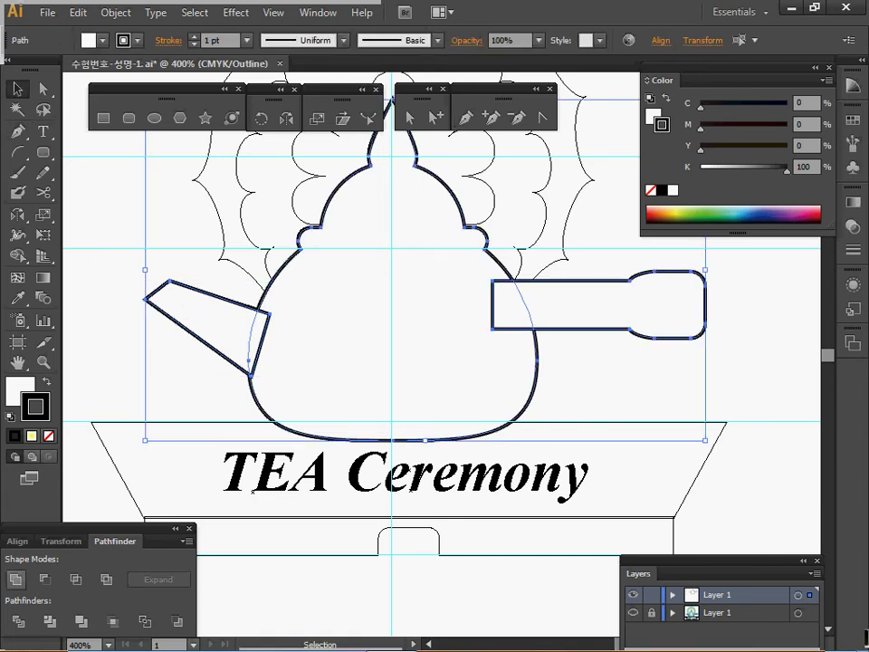
{"action": "left_click", "coordinate": [15, 580]}
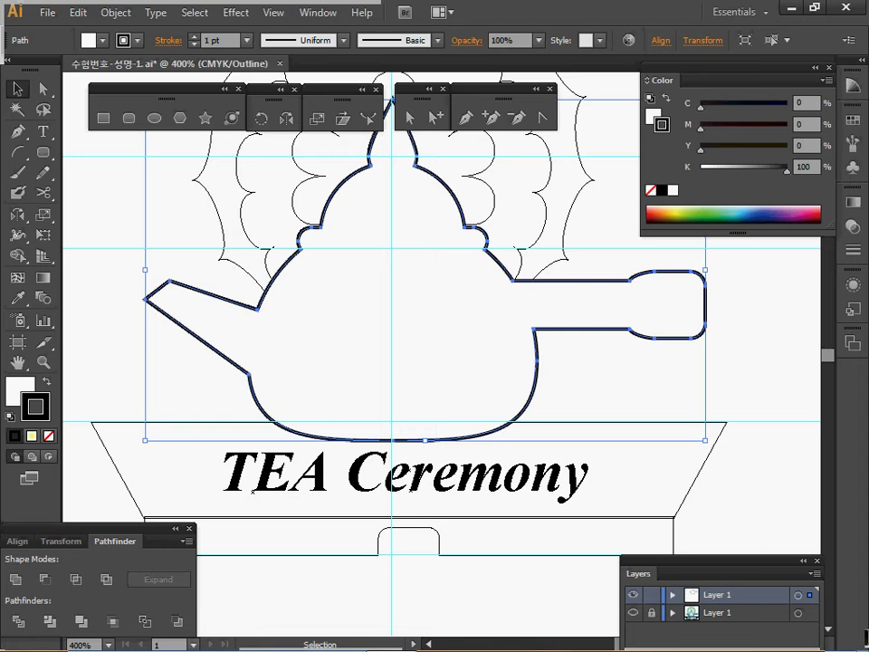
Step: Display the reference layer in full colour and the teapot layer as outlines to compare the silhouette with the reference
{"action": "left_click", "coordinate": [633, 613]}
{"action": "left_click", "coordinate": [632, 613]}
{"action": "key", "text": "ctrl+y"}
{"action": "key", "text": "ctrl+y"}
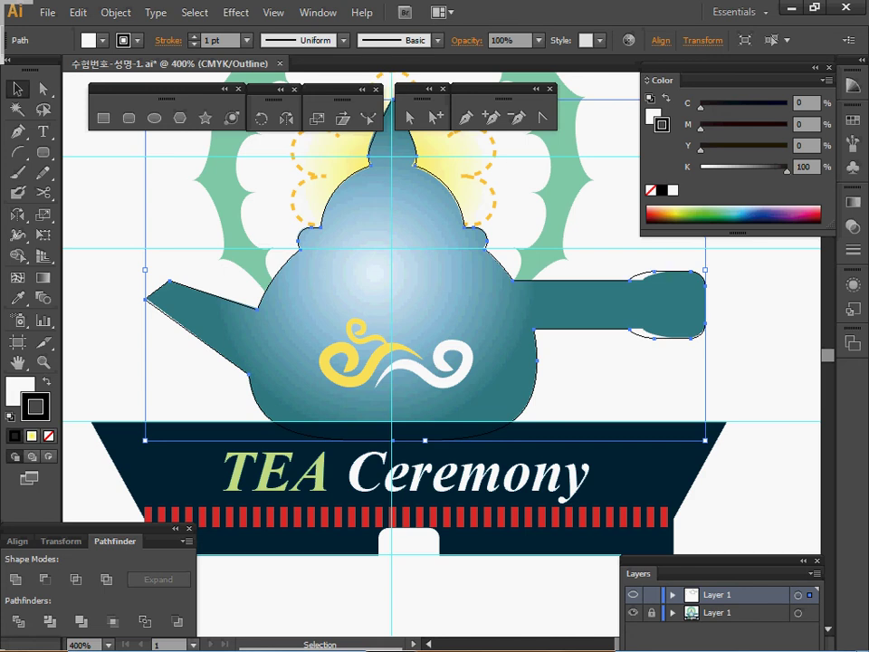
Step: Copy the reference teapot's radial gradient onto the silhouette with the Eyedropper, hide the reference layer and preview the silhouette in colour
{"action": "key", "text": "ctrl+equal"}
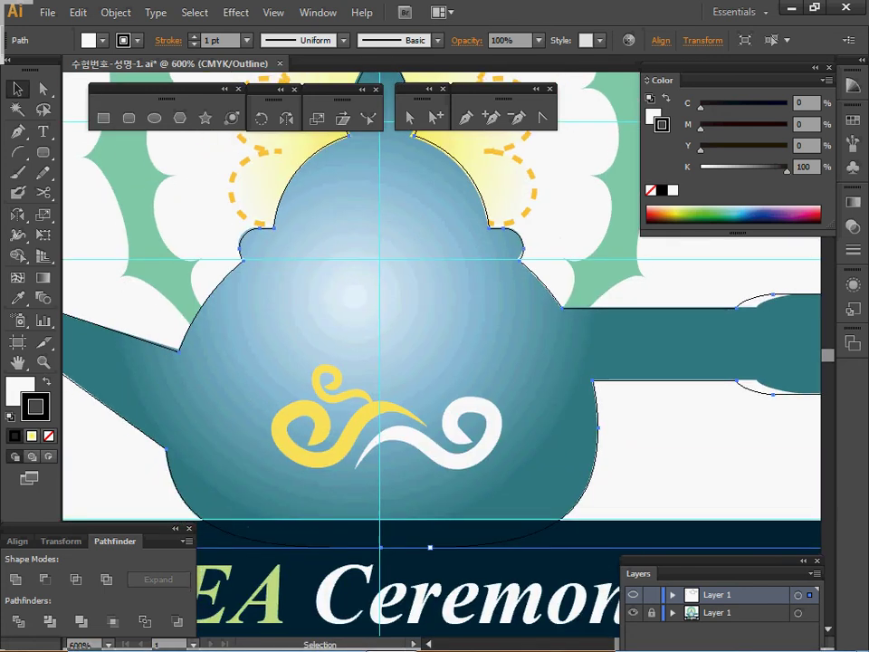
{"action": "key", "text": "i"}
{"action": "left_click", "coordinate": [489, 344]}
{"action": "left_click", "coordinate": [633, 613]}
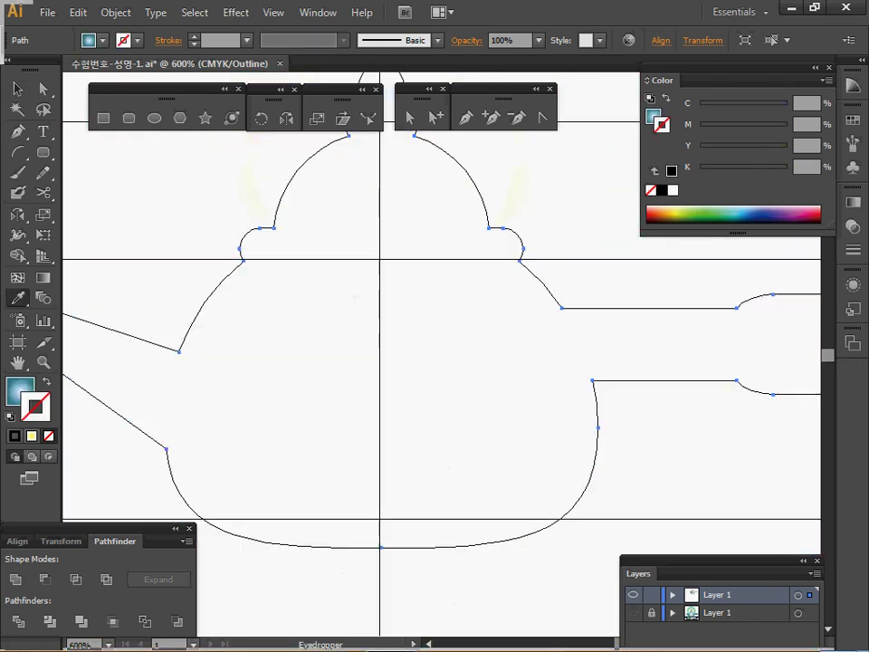
{"action": "key", "text": "ctrl+y"}
{"action": "key", "text": "ctrl+minus"}
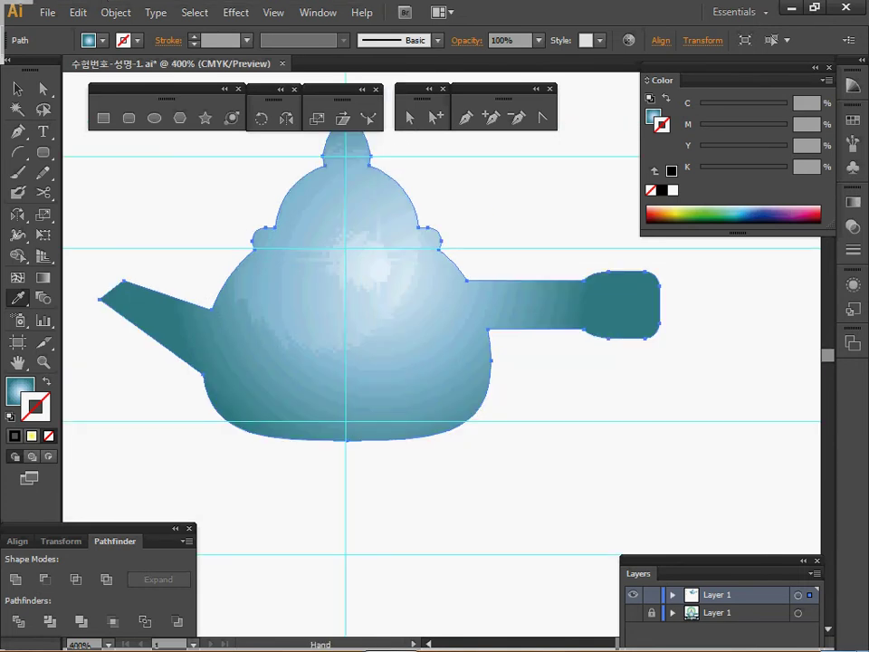
{"action": "key", "text": "ctrl+minus"}
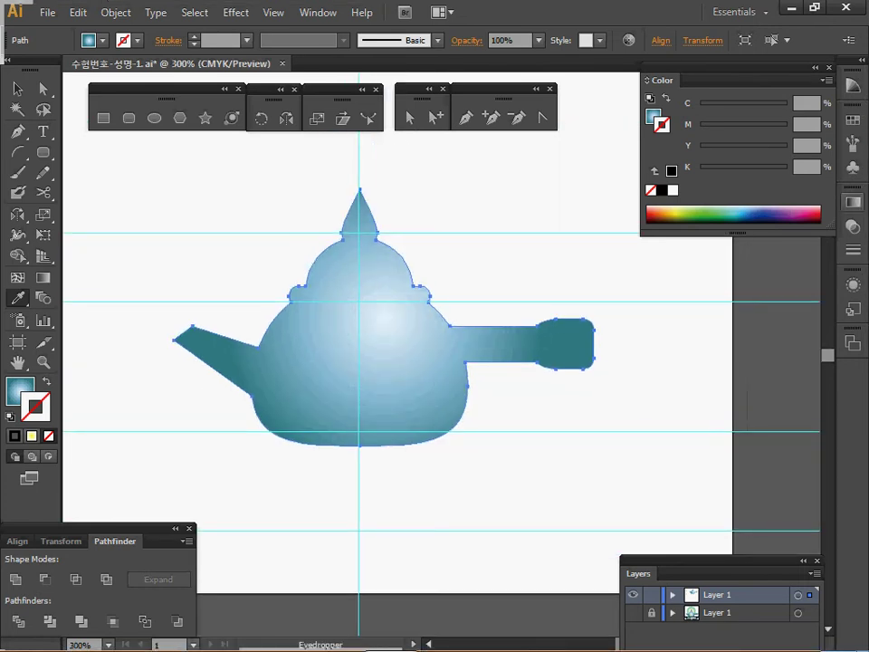
Step: Examine the colour values of the teapot gradient's stops, adding and removing an extra stop at about 27% along the way
{"action": "key", "text": "ctrl+F9"}
{"action": "key", "text": "x"}
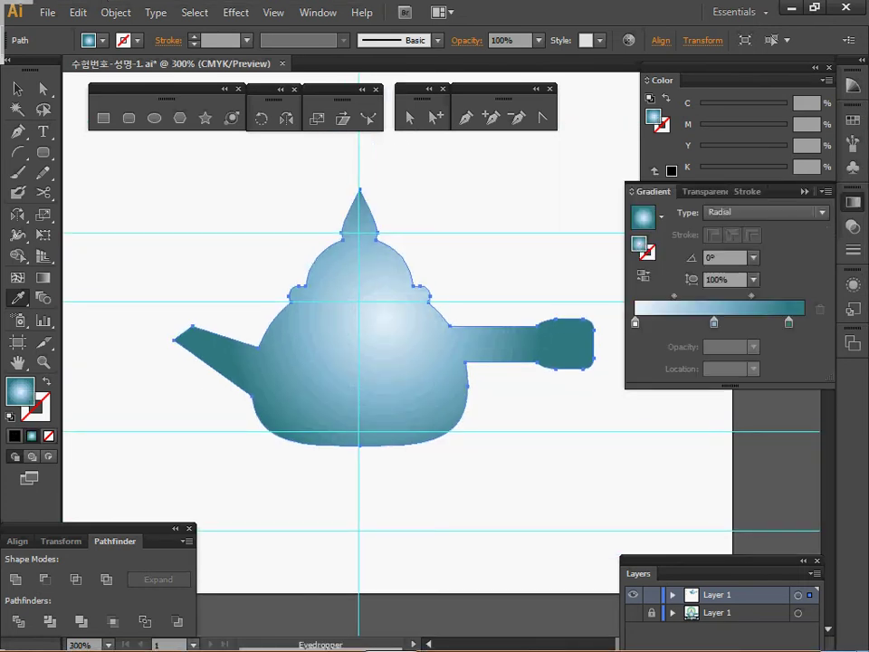
{"action": "left_click", "coordinate": [635, 322]}
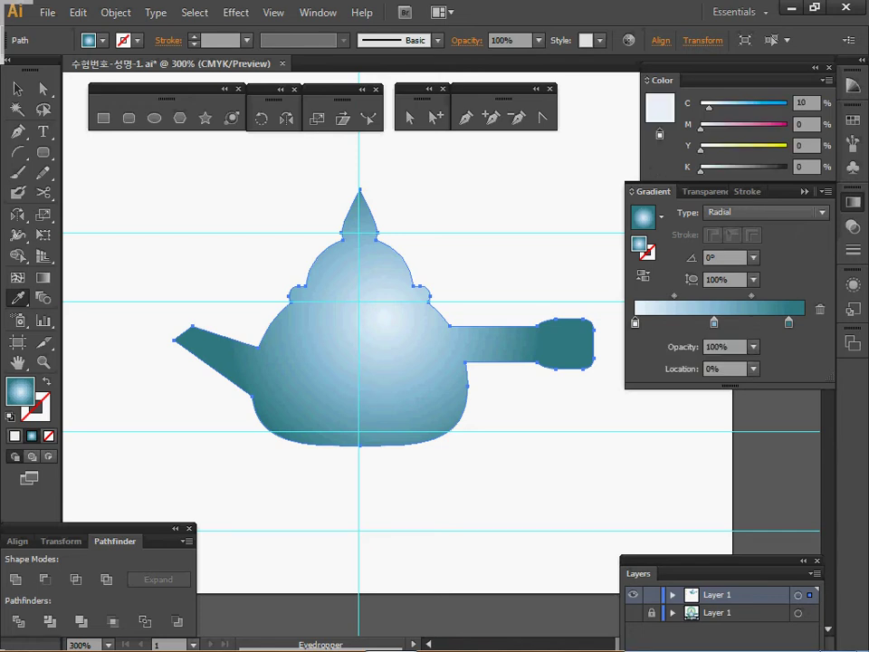
{"action": "left_click", "coordinate": [789, 322]}
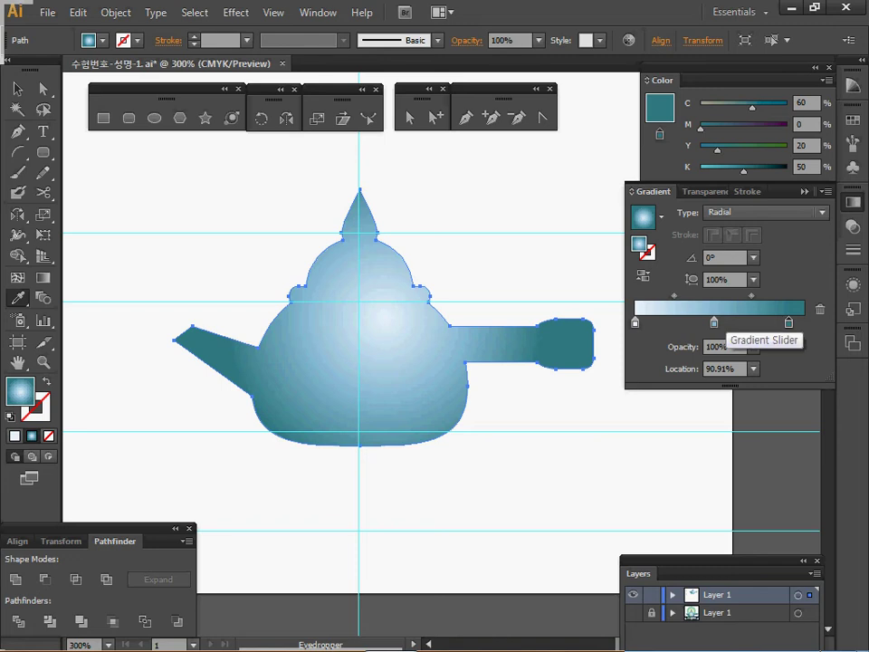
{"action": "left_click", "coordinate": [681, 322]}
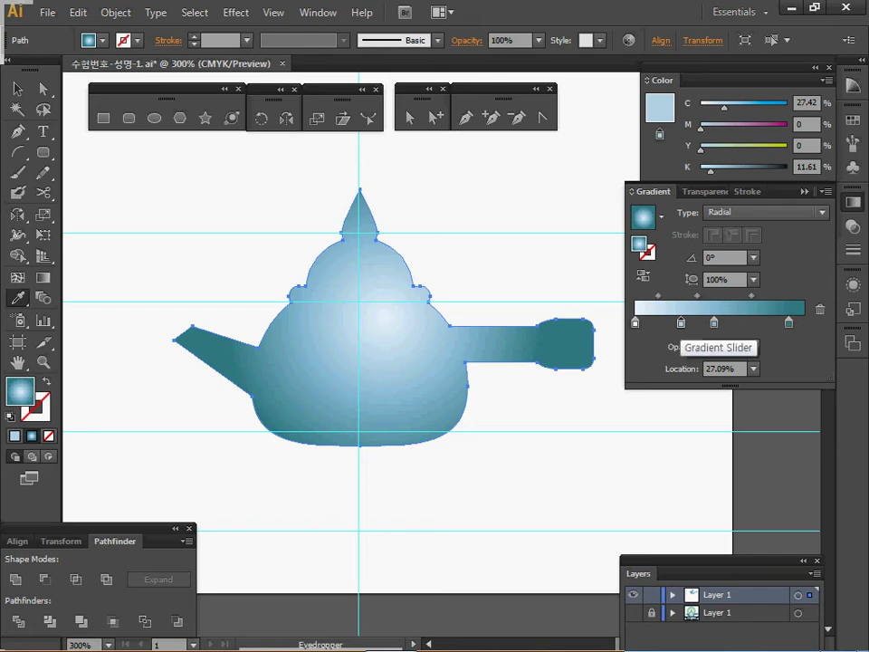
{"action": "double_click", "coordinate": [680, 322]}
{"action": "key", "text": "Escape"}
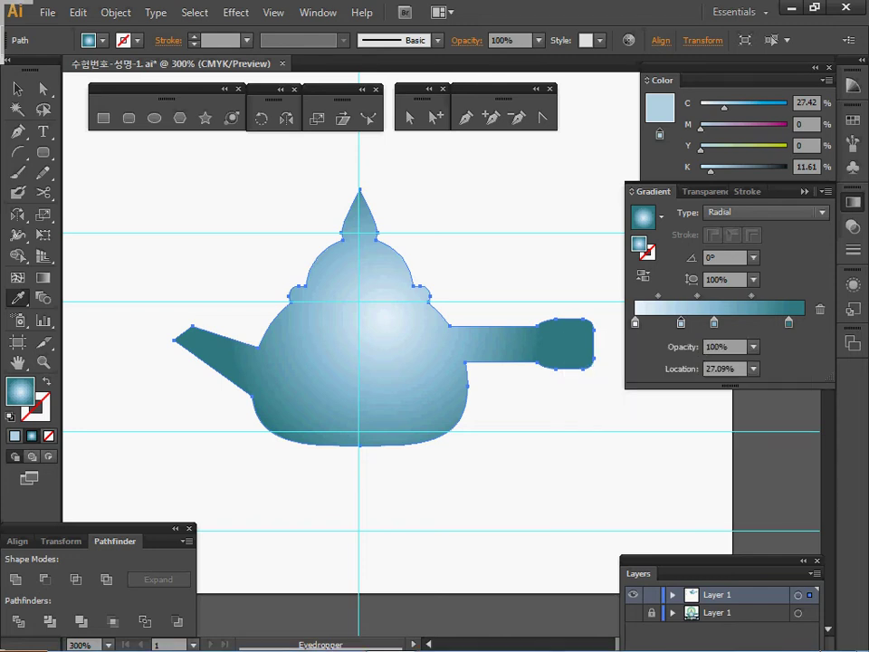
{"action": "left_click_drag", "start_coordinate": [680, 322], "coordinate": [679, 363]}
{"action": "left_click", "coordinate": [636, 322]}
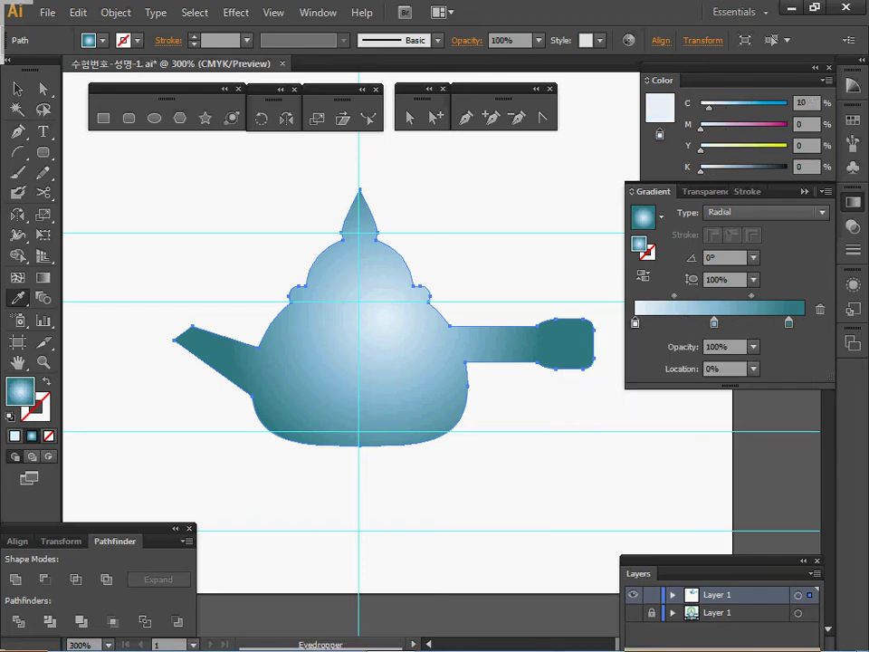
{"action": "left_click", "coordinate": [713, 323]}
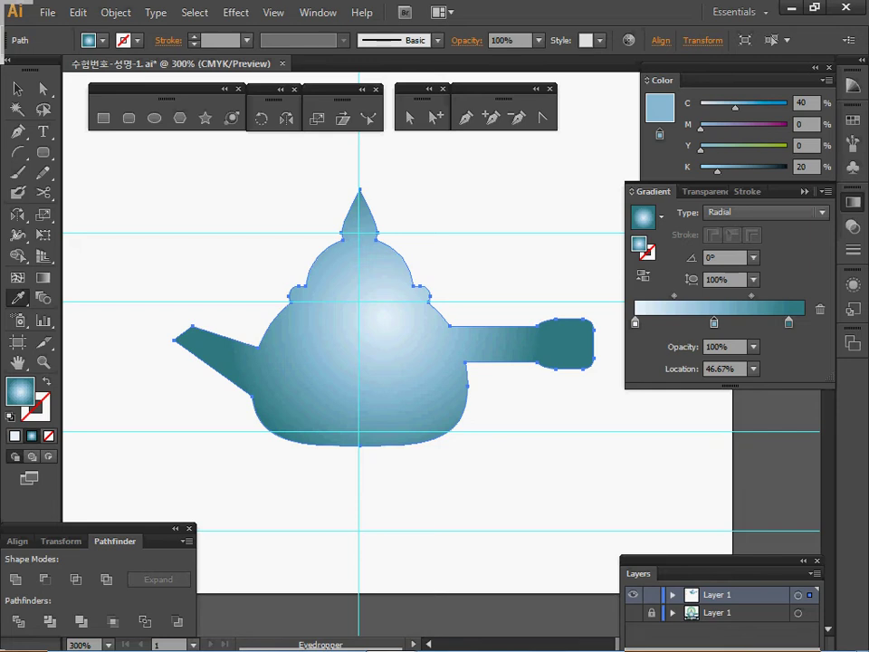
Step: Redraw the teapot's radial gradient from the body's upper left toward its lower right at about -55.6°, and save the document
{"action": "key", "text": "g"}
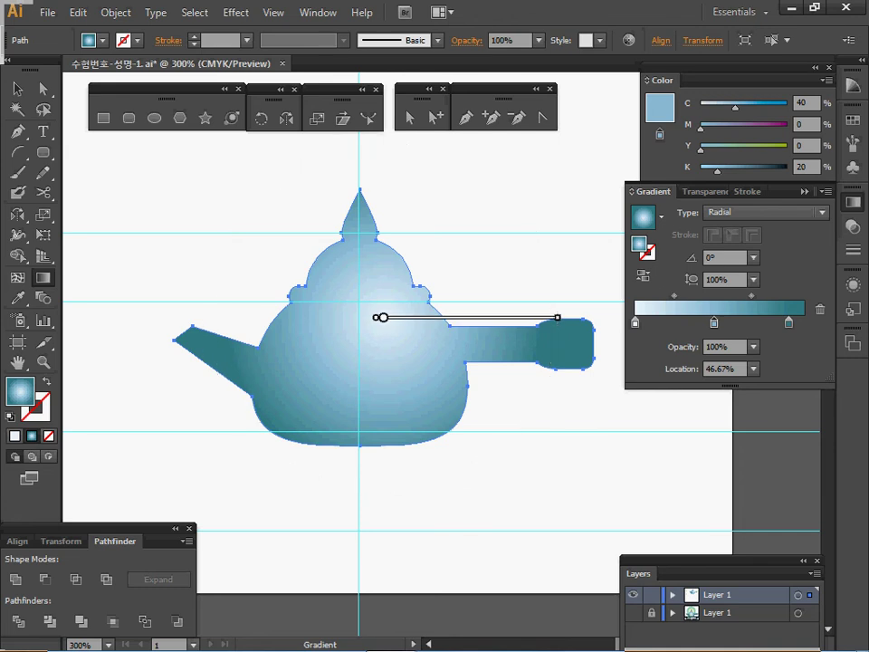
{"action": "mouse_move", "coordinate": [466, 318]}
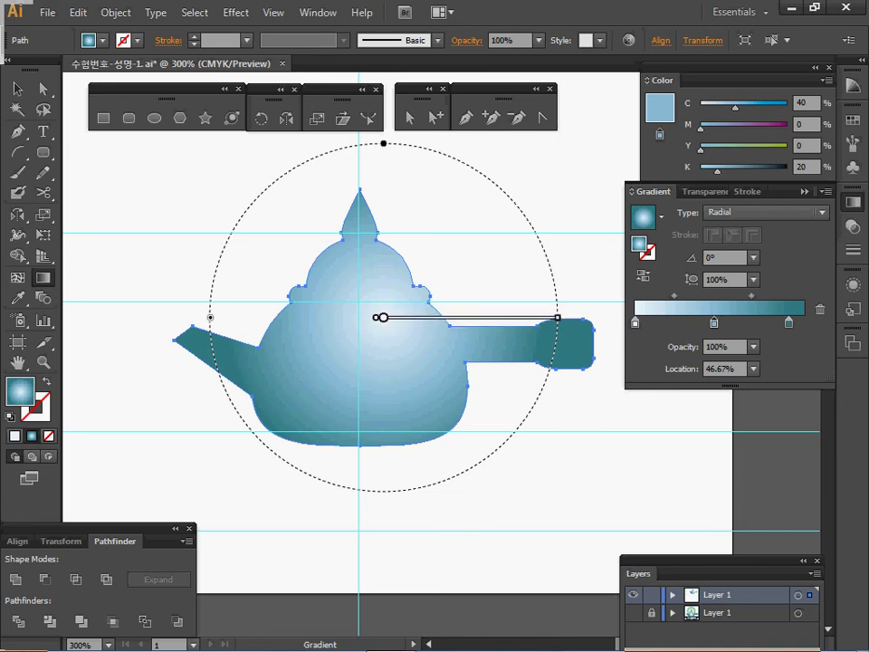
{"action": "mouse_move", "coordinate": [332, 311]}
{"action": "left_mouse_down"}
{"action": "mouse_move", "coordinate": [389, 368]}
{"action": "mouse_move", "coordinate": [422, 414]}
{"action": "mouse_move", "coordinate": [420, 429]}
{"action": "left_mouse_up"}
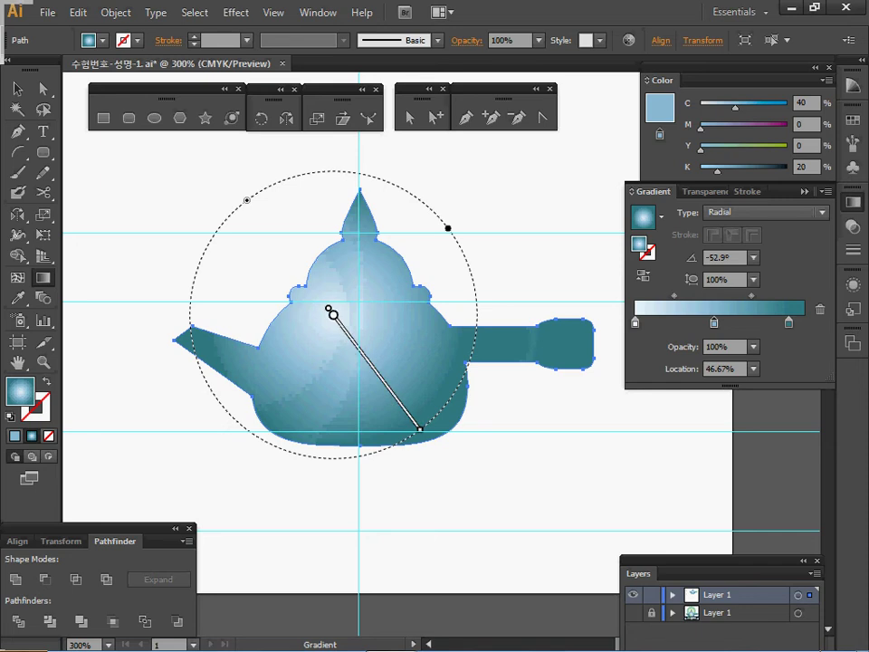
{"action": "left_click_drag", "start_coordinate": [333, 314], "coordinate": [411, 424]}
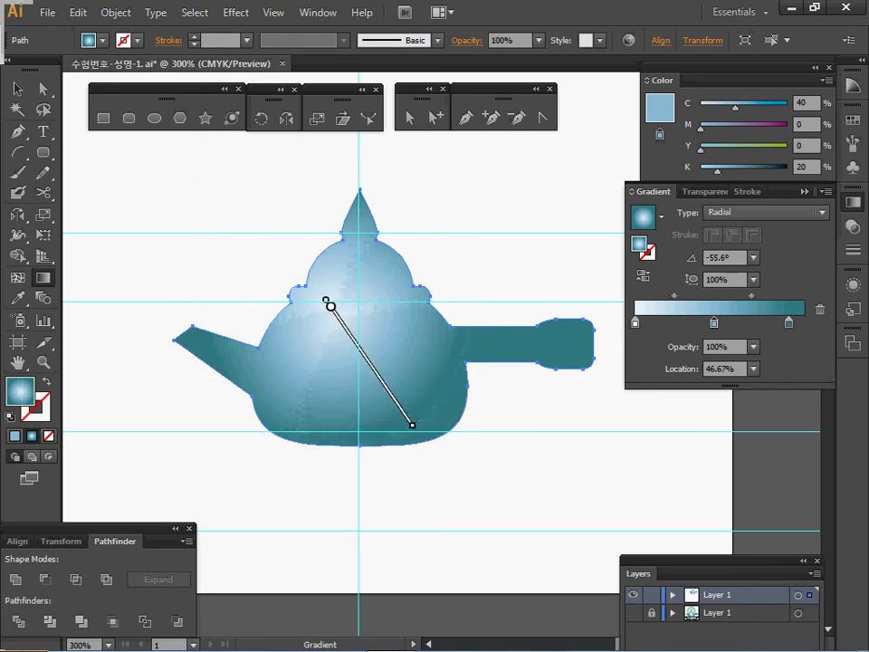
{"action": "key", "text": "v"}
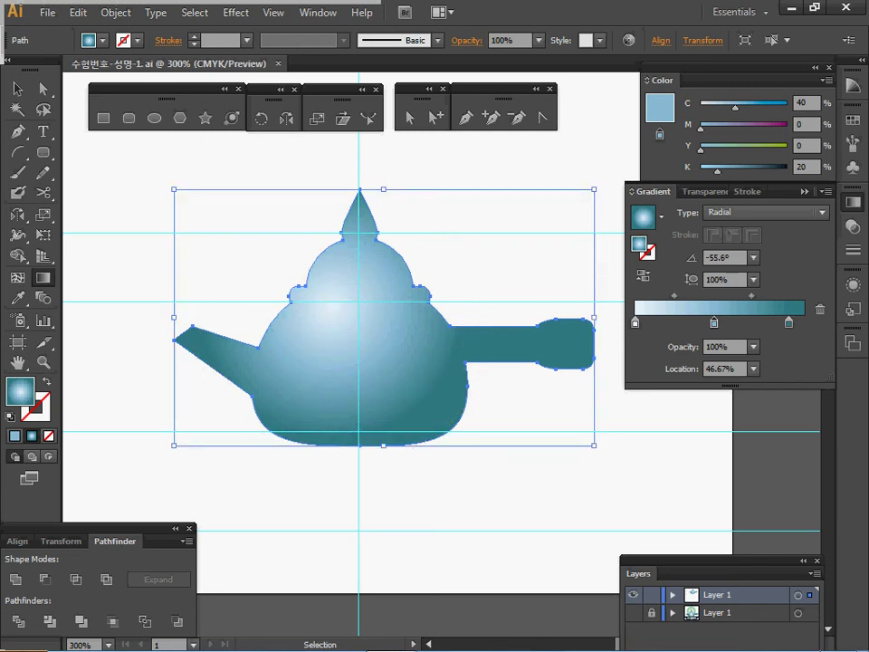
{"action": "key", "text": "g"}
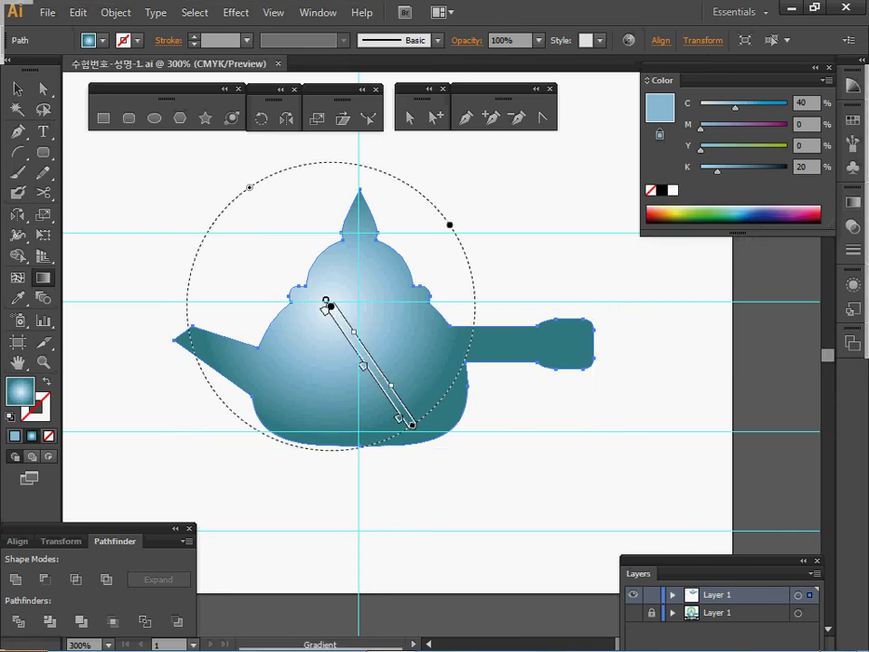
{"action": "left_click", "coordinate": [17, 88]}
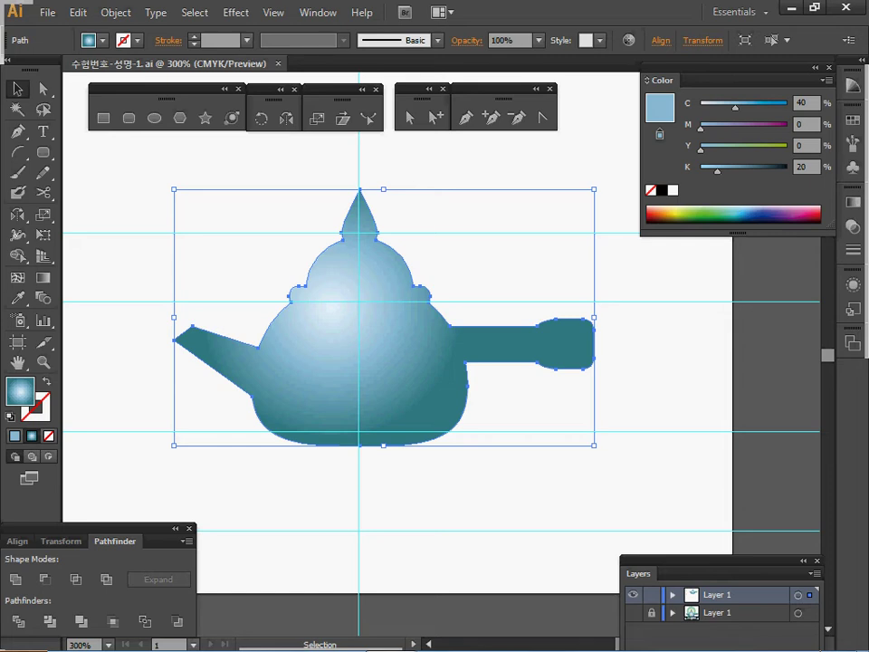
Step: Show the reference layer in full colour with the teapot layer as outlines, framing the white swirl on the body for tracing
{"action": "left_click", "coordinate": [633, 595]}
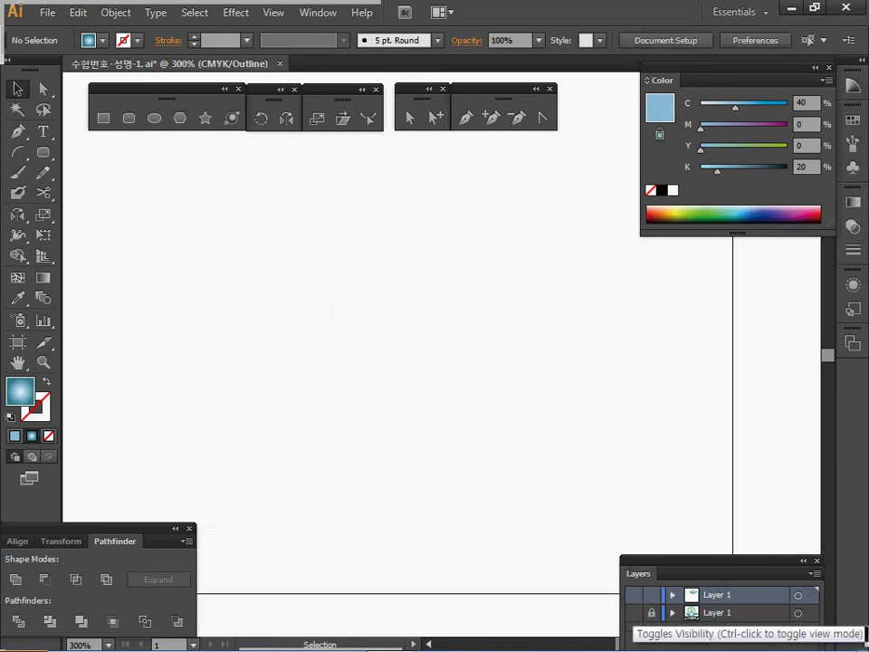
{"action": "left_click", "coordinate": [633, 594]}
{"action": "left_click", "coordinate": [633, 613]}
{"action": "left_click", "coordinate": [326, 426], "text": "ctrl"}
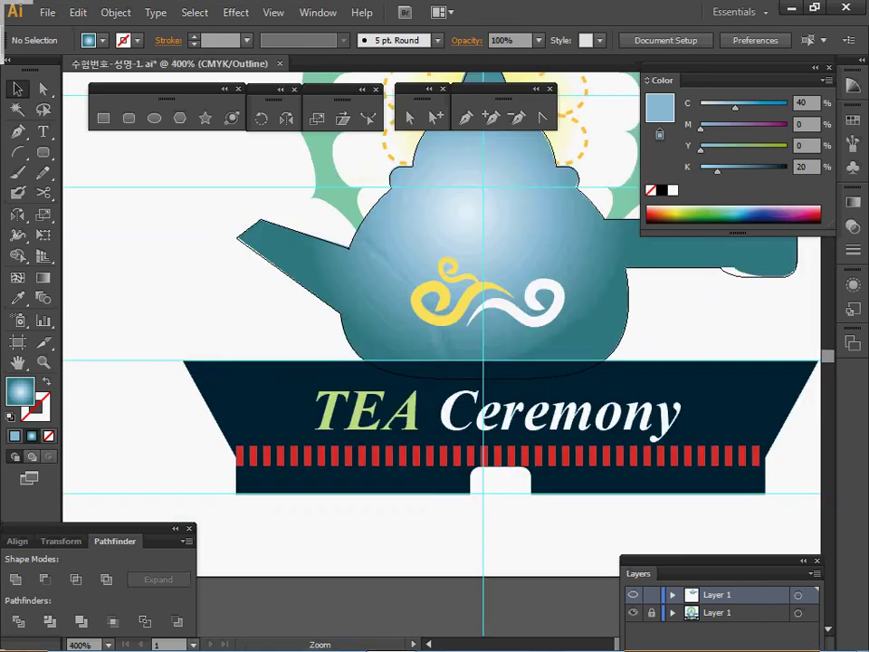
{"action": "key", "text": "ctrl+equal"}
{"action": "key", "text": "ctrl+equal"}
{"action": "key", "text": "ctrl+equal"}
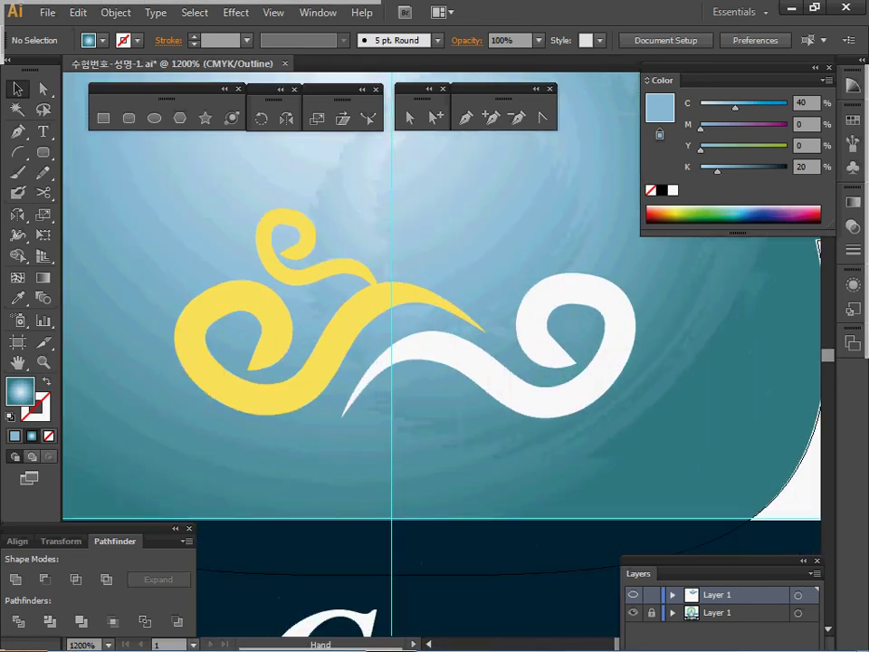
{"action": "left_click_drag", "start_coordinate": [507, 317], "coordinate": [365, 317]}
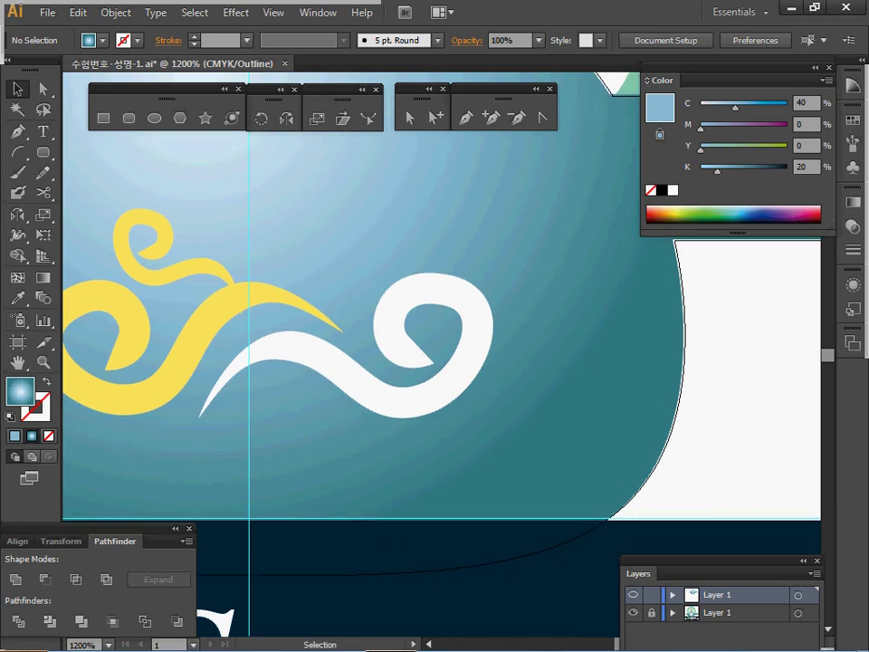
Step: Trace the centreline of the reference's white swirl with the Pen tool as an open curved path without fill
{"action": "key", "text": "p"}
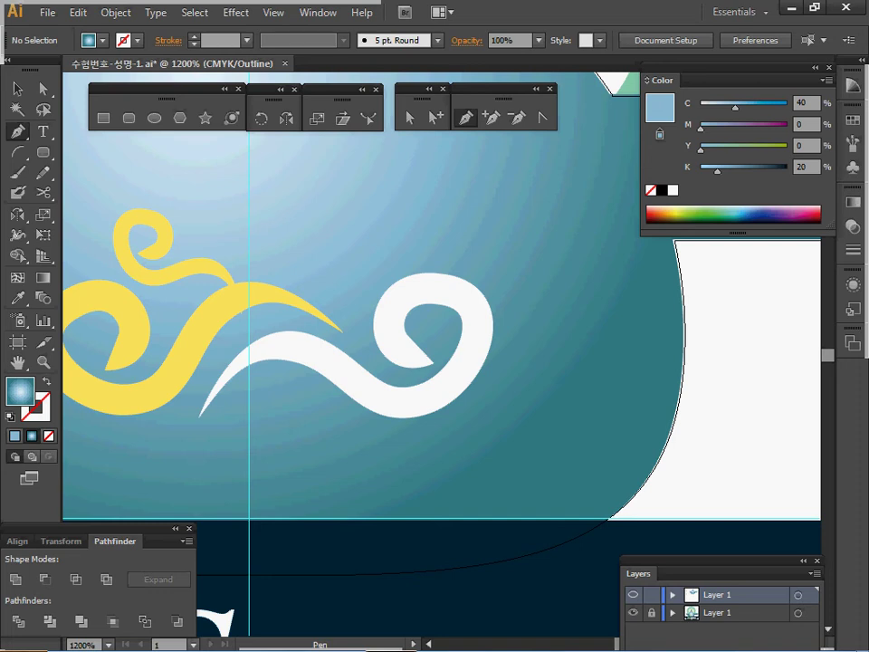
{"action": "left_click", "coordinate": [199, 418]}
{"action": "left_click_drag", "start_coordinate": [302, 350], "coordinate": [365, 381]}
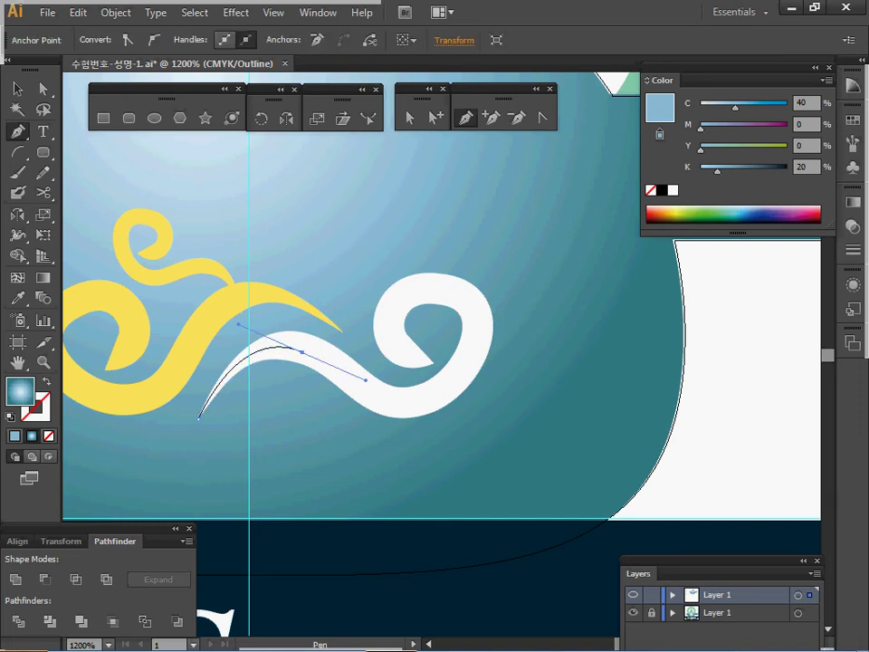
{"action": "key", "text": "d"}
{"action": "key", "text": "slash"}
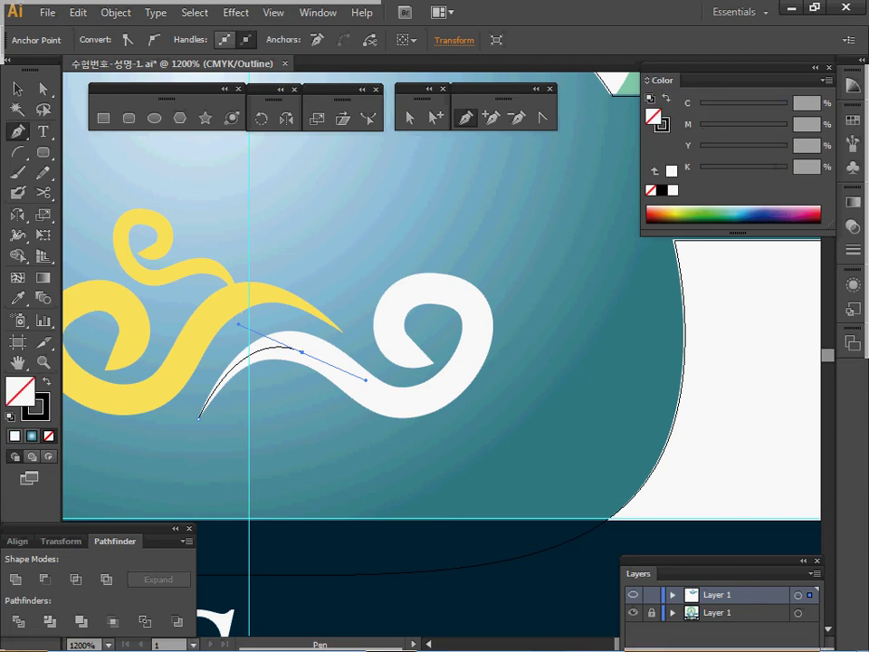
{"action": "left_click_drag", "start_coordinate": [417, 404], "coordinate": [454, 391]}
{"action": "left_click", "coordinate": [469, 298]}
{"action": "left_click_drag", "start_coordinate": [470, 298], "coordinate": [441, 267]}
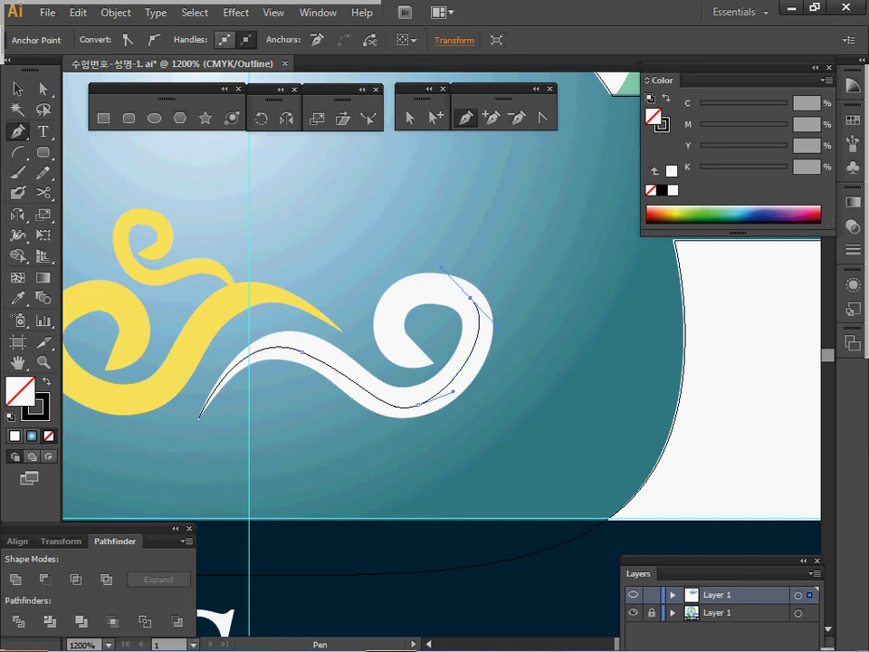
{"action": "left_click_drag", "start_coordinate": [393, 312], "coordinate": [435, 354]}
{"action": "key", "text": "ctrl"}
{"action": "key", "text": "a"}
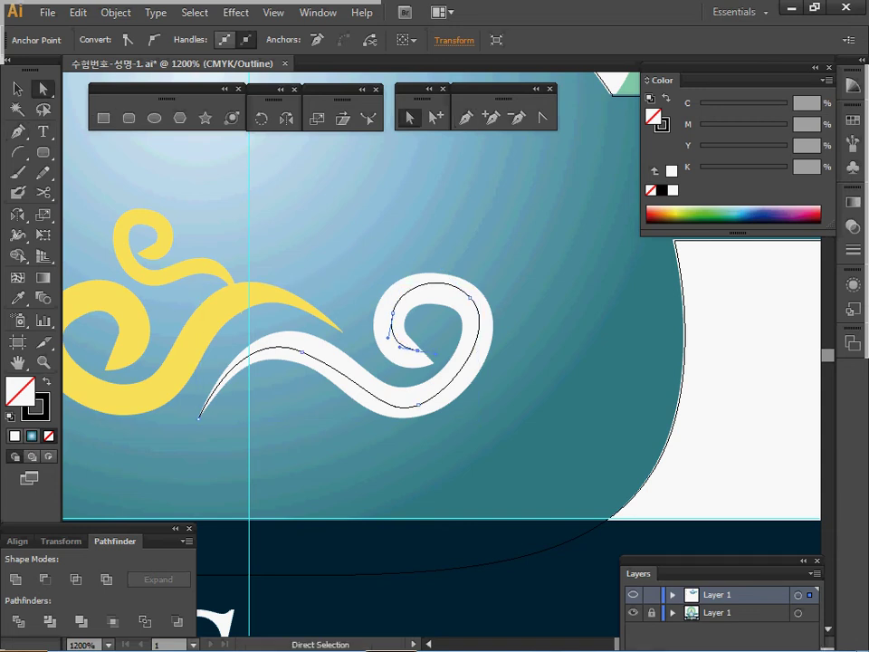
Step: Move the anchor point on the curl's upper outer bend slightly down to centre the path, and fine-tune the neighbouring anchors
{"action": "left_click", "coordinate": [470, 297]}
{"action": "left_click_drag", "start_coordinate": [469, 297], "coordinate": [470, 303]}
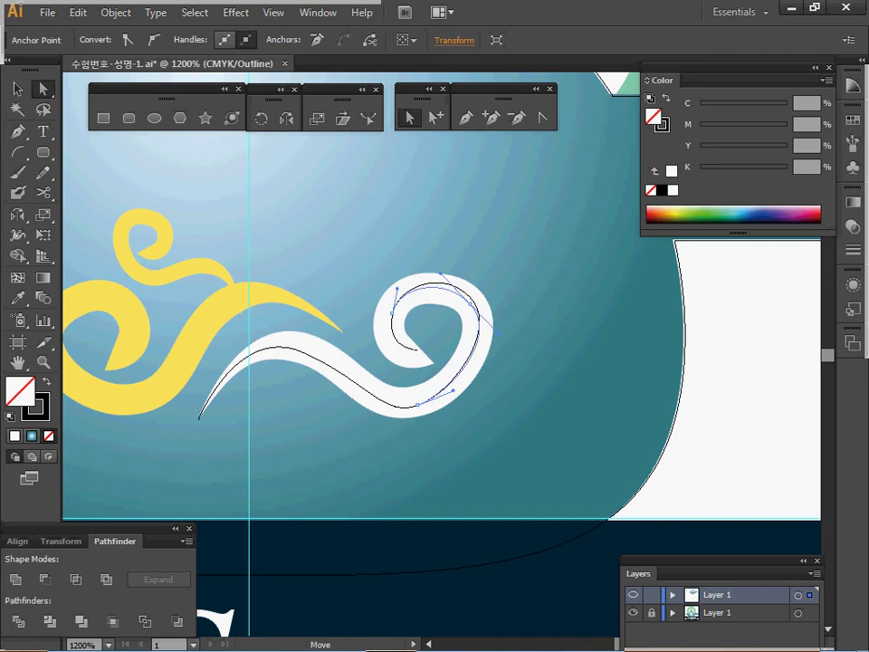
{"action": "left_click", "coordinate": [470, 304]}
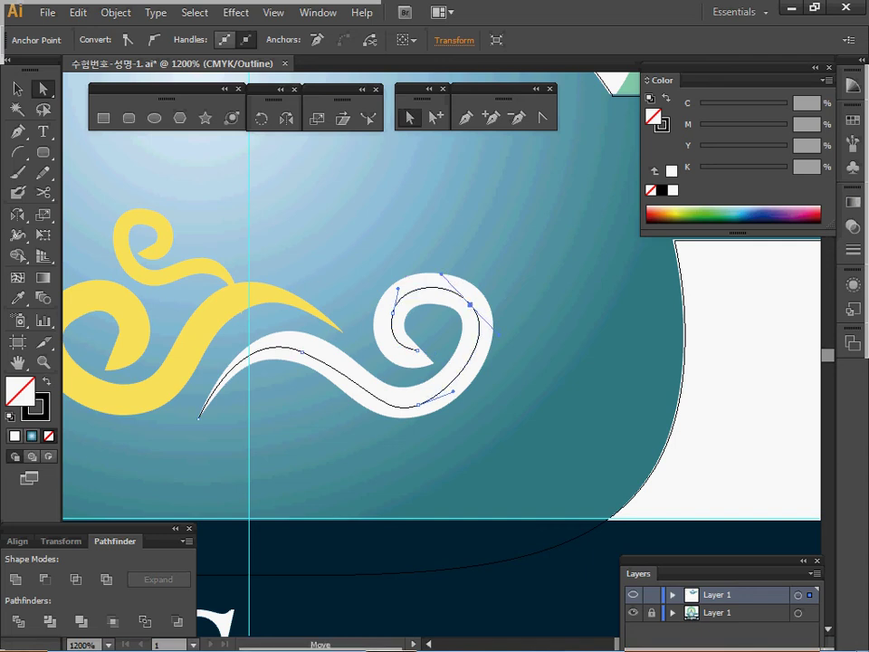
{"action": "left_click_drag", "start_coordinate": [470, 304], "coordinate": [470, 304]}
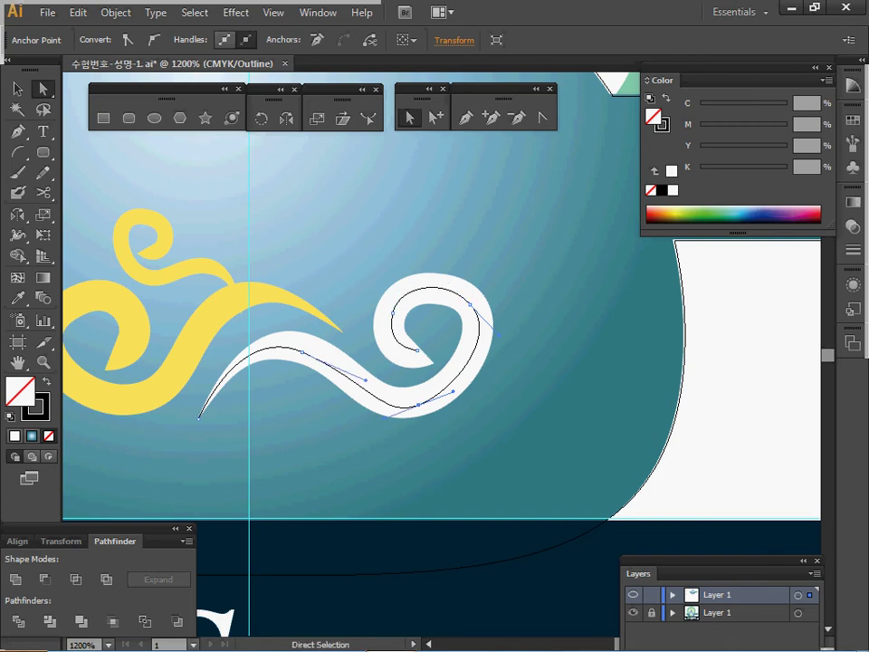
{"action": "left_click", "coordinate": [384, 417]}
{"action": "left_click", "coordinate": [418, 404]}
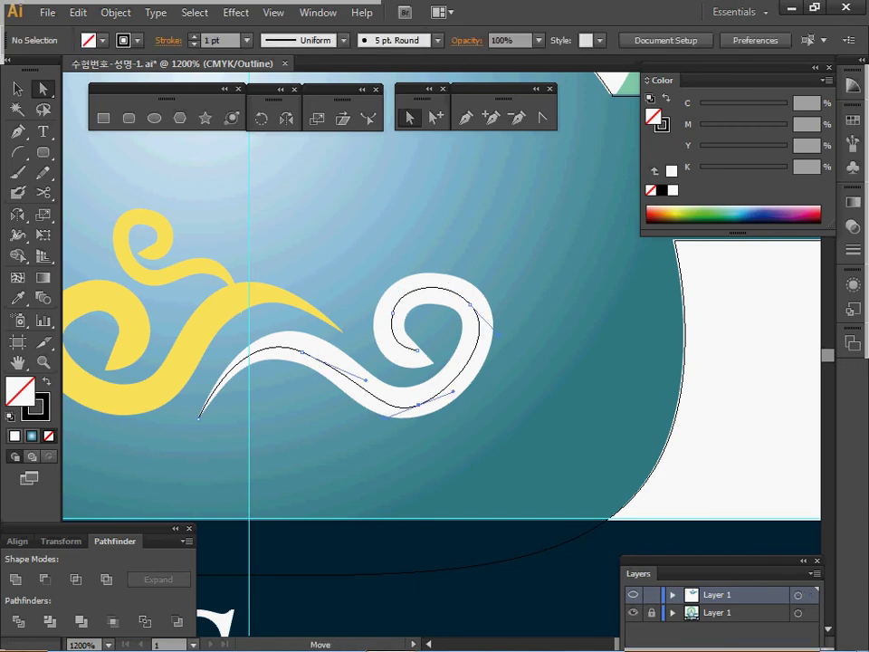
{"action": "left_click_drag", "start_coordinate": [302, 352], "coordinate": [303, 352]}
Step: Hide the reference layer, preview the artwork and give the swirl path a white 3 pt stroke
{"action": "key", "text": "ctrl+y"}
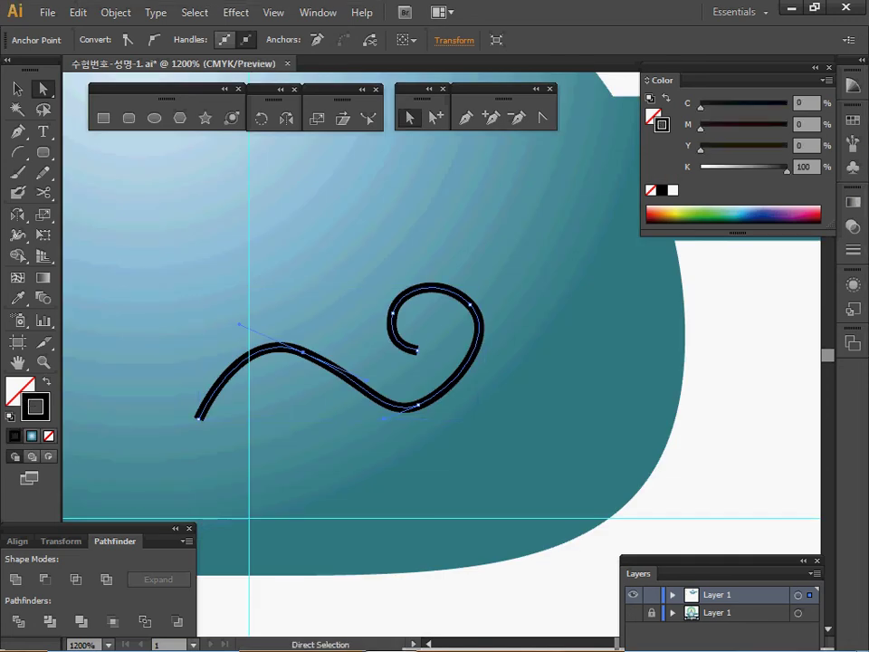
{"action": "left_click", "coordinate": [673, 190]}
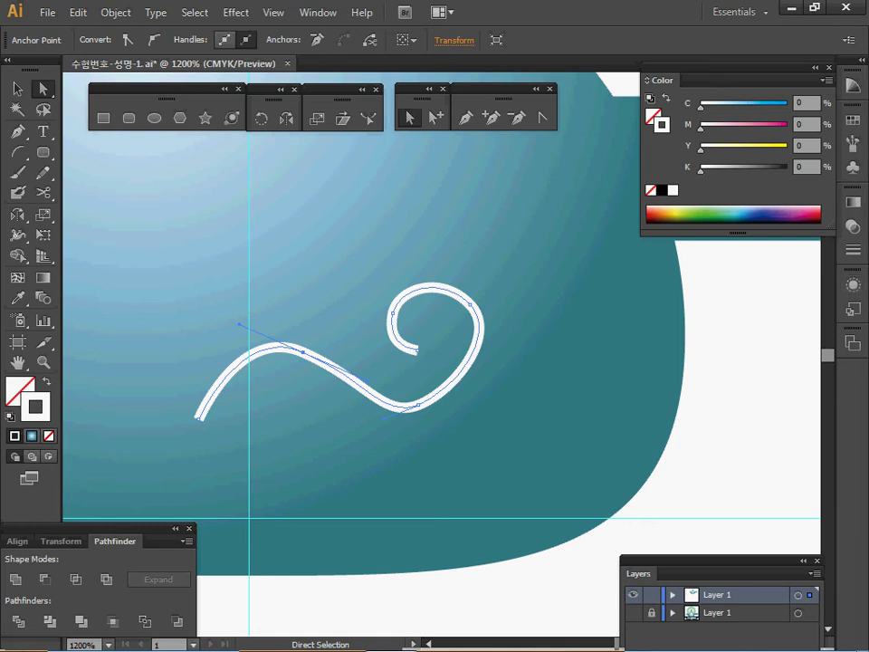
{"action": "left_click", "coordinate": [853, 250]}
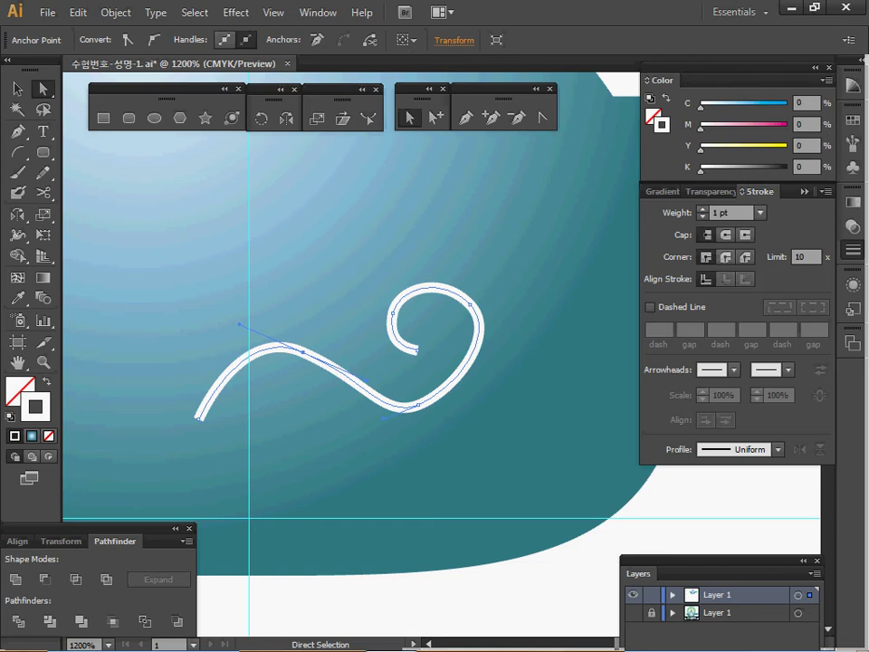
{"action": "left_click", "coordinate": [703, 209]}
{"action": "left_click", "coordinate": [702, 209]}
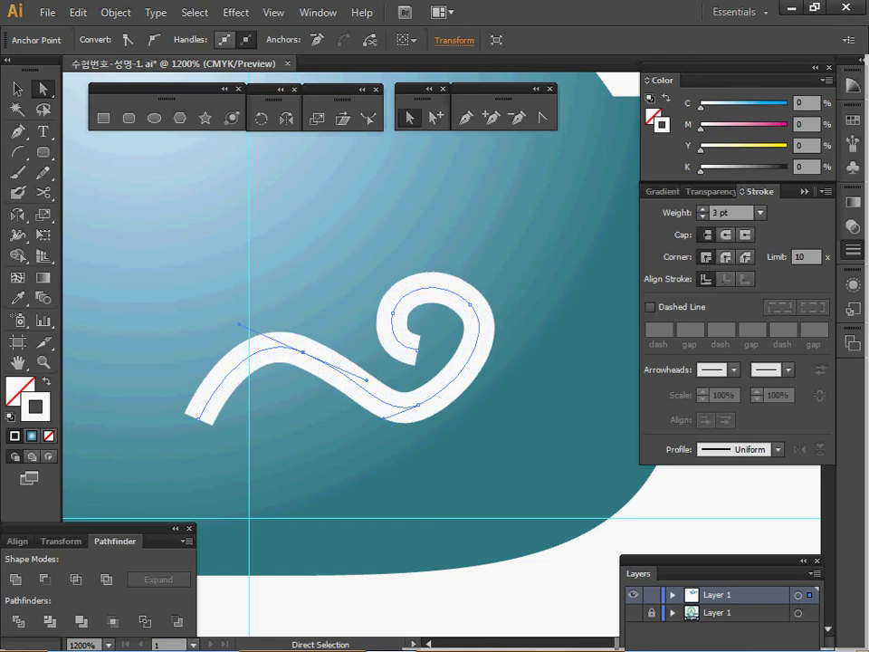
Step: Outline the white swirl's stroke and delete one corner anchor at each end so both ends taper to points
{"action": "left_click", "coordinate": [78, 13]}
{"action": "mouse_move", "coordinate": [116, 13]}
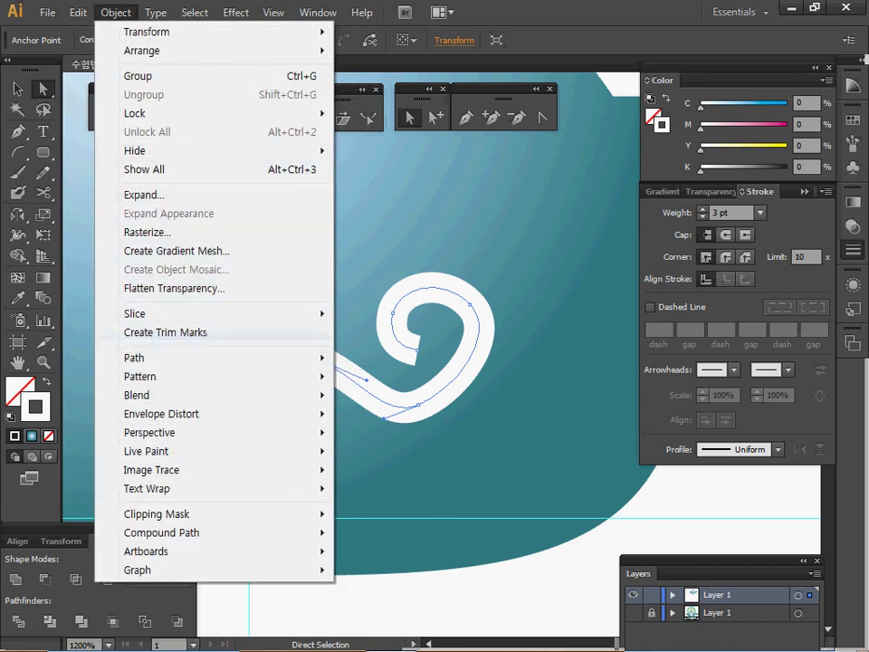
{"action": "mouse_move", "coordinate": [181, 358]}
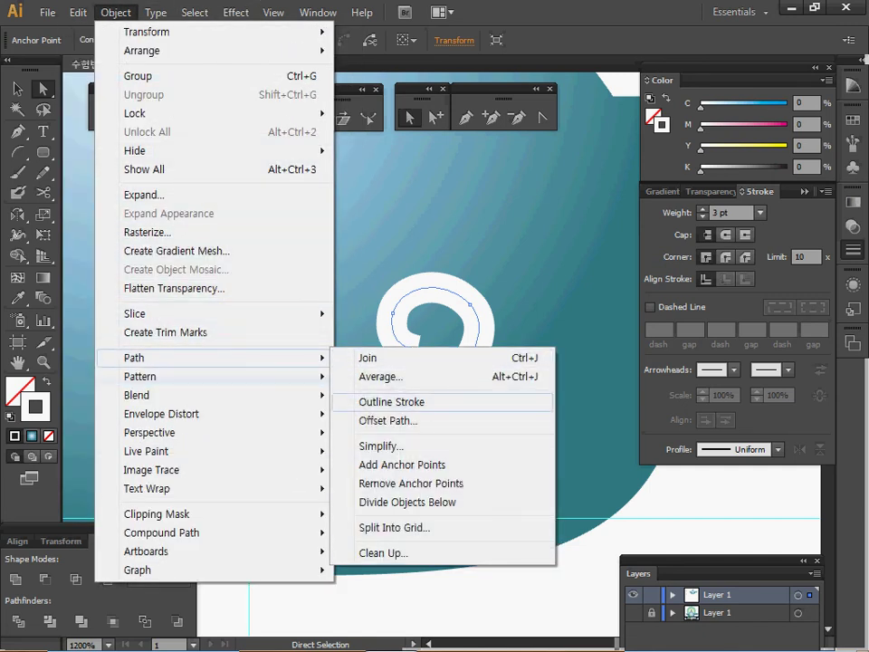
{"action": "left_click", "coordinate": [391, 401]}
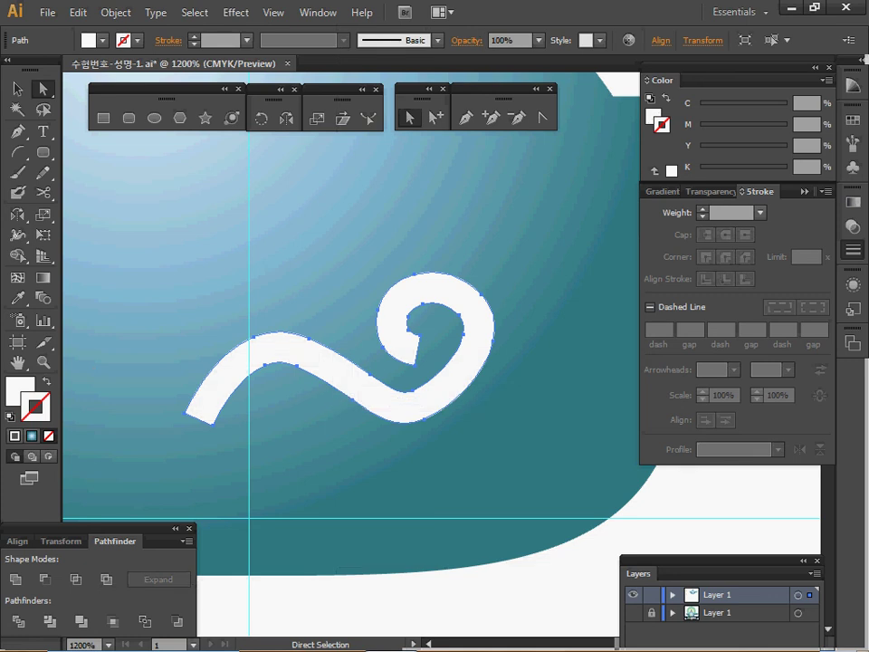
{"action": "key", "text": "minus"}
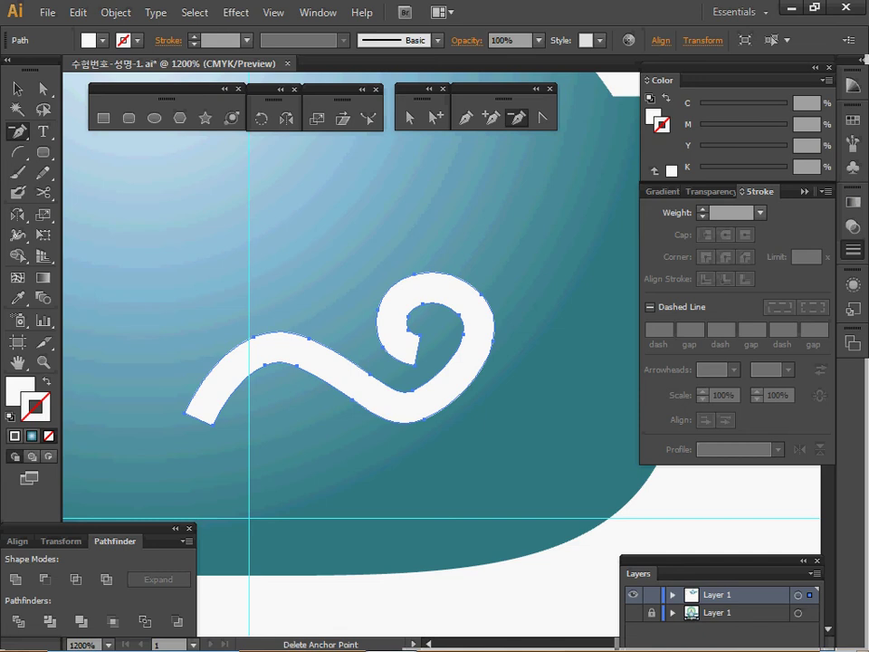
{"action": "left_click", "coordinate": [187, 413]}
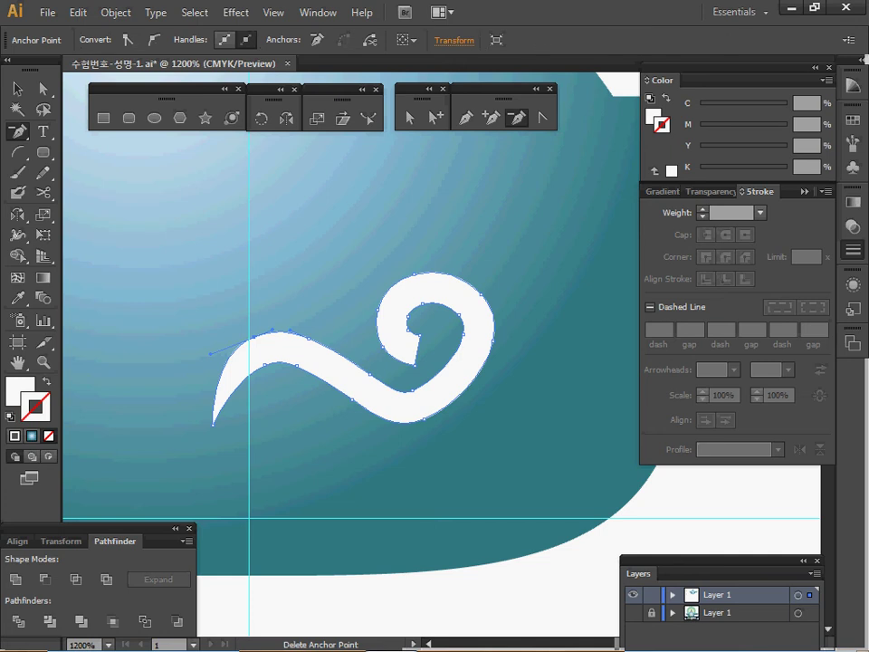
{"action": "left_click", "coordinate": [272, 329]}
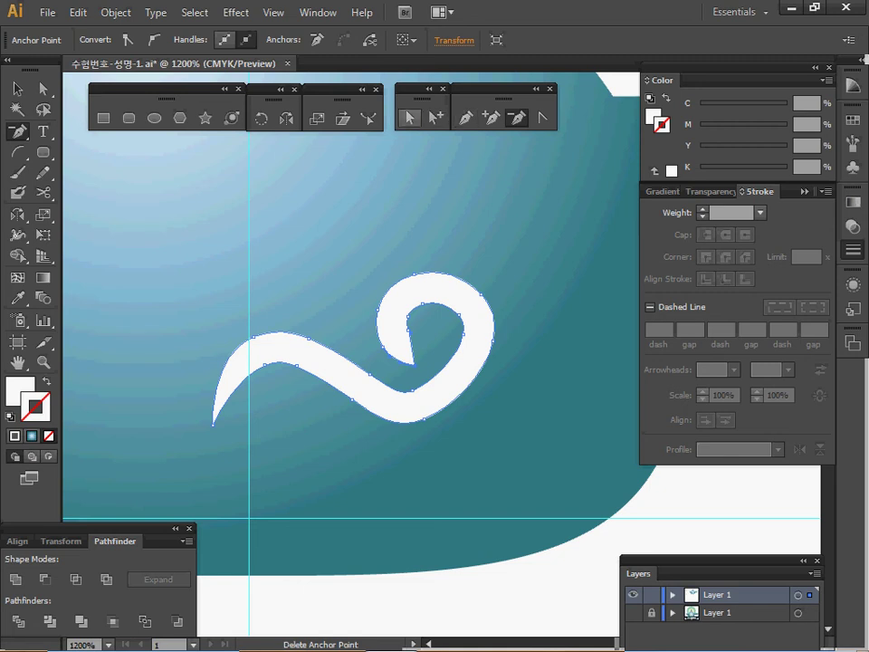
Step: Curve the inner edge of the curl's tip by pulling out the direction handle of the anchor inside the curl
{"action": "left_click", "coordinate": [43, 88]}
{"action": "key", "text": "ctrl+a"}
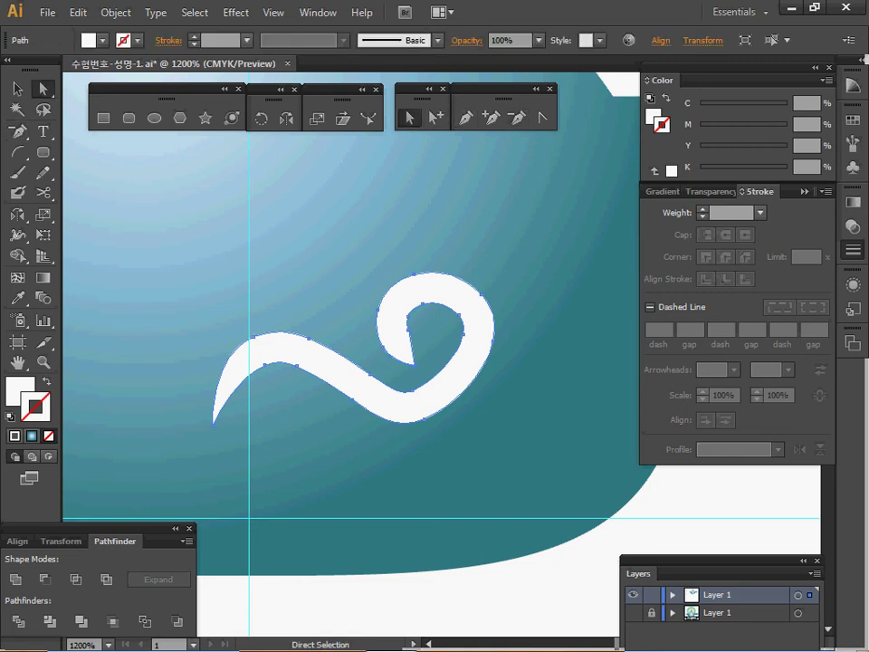
{"action": "key", "text": "ctrl+plus"}
{"action": "key", "text": "ctrl+plus"}
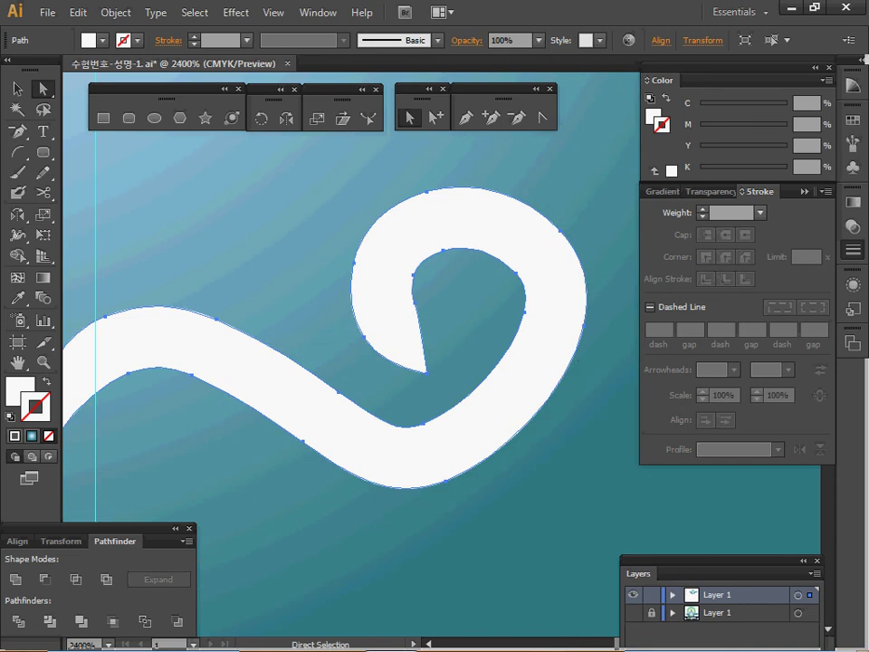
{"action": "key", "text": "shift+c"}
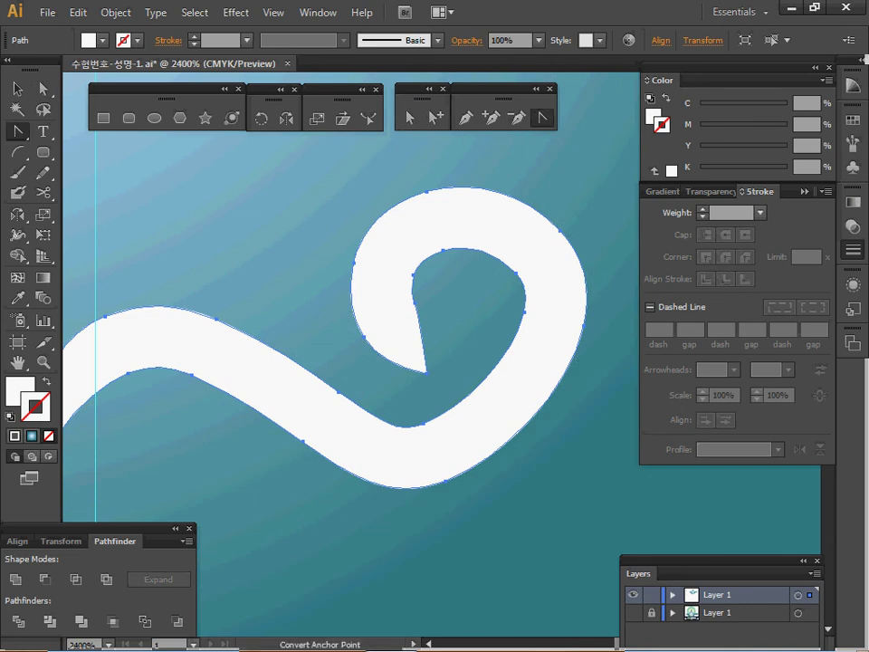
{"action": "left_click", "coordinate": [414, 303]}
{"action": "key", "text": "Return"}
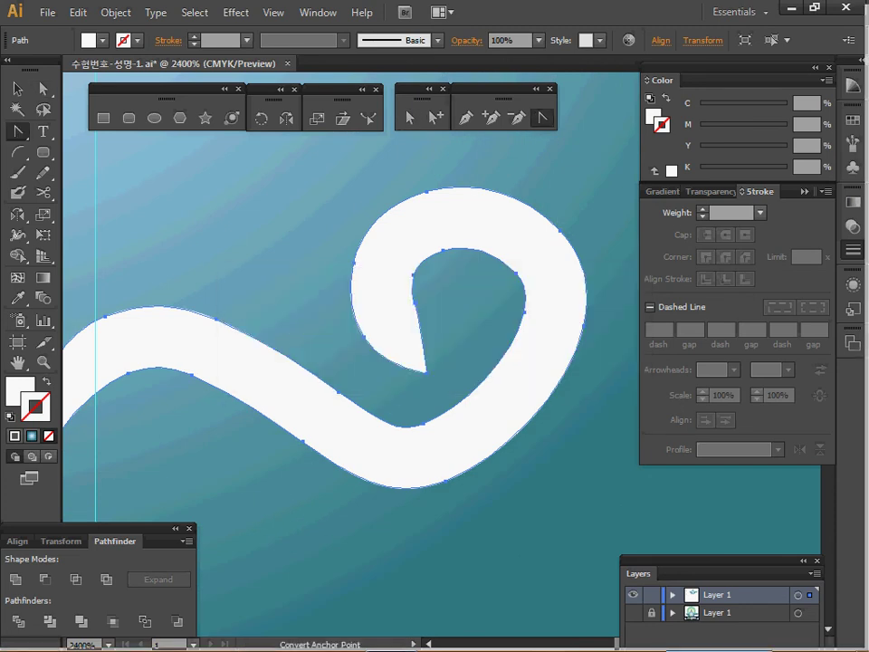
{"action": "left_click", "coordinate": [414, 302], "text": "ctrl"}
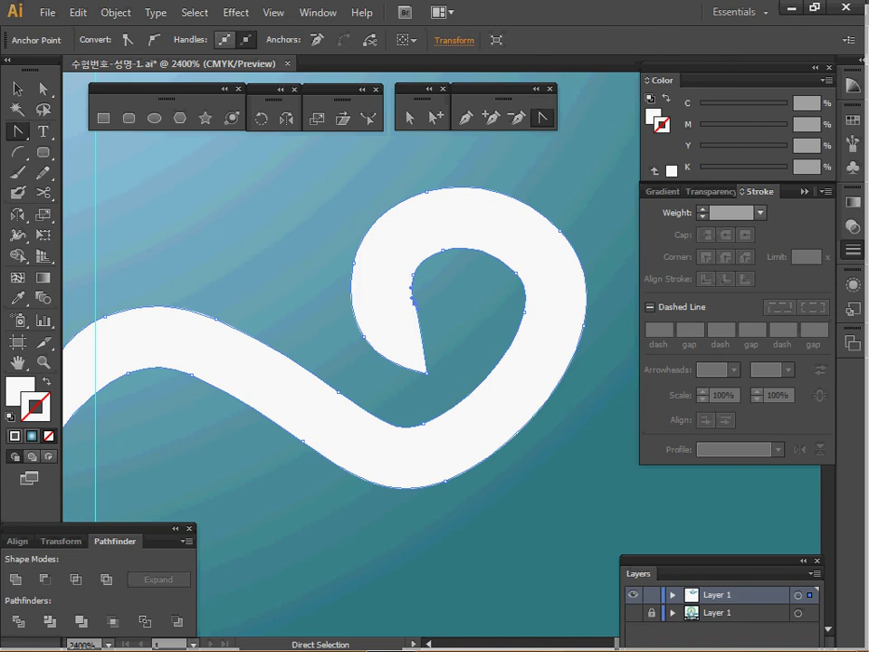
{"action": "key", "text": "ctrl+equal"}
{"action": "key", "text": "ctrl+y"}
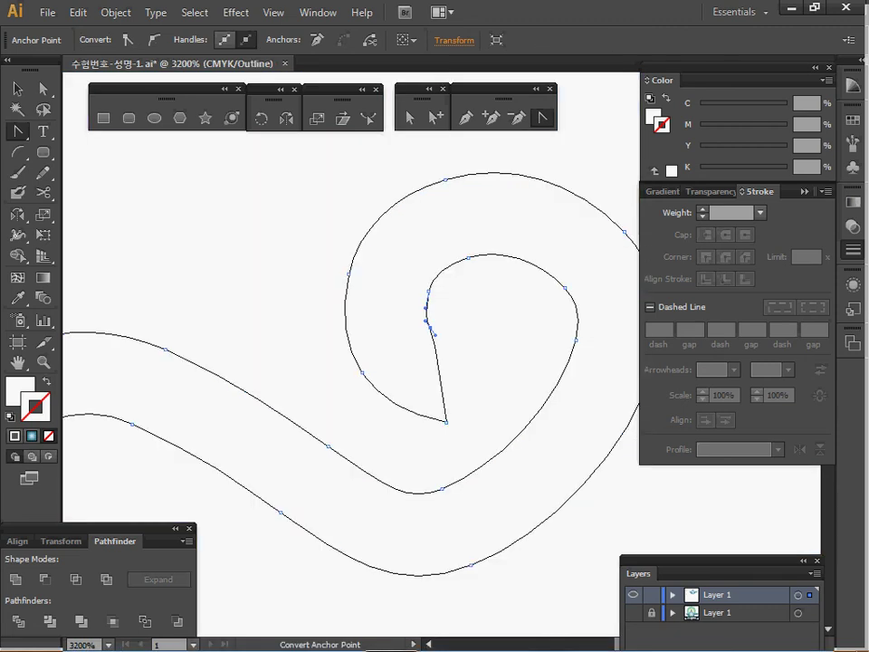
{"action": "left_click_drag", "start_coordinate": [433, 334], "coordinate": [479, 384]}
{"action": "key", "text": "ctrl+minus"}
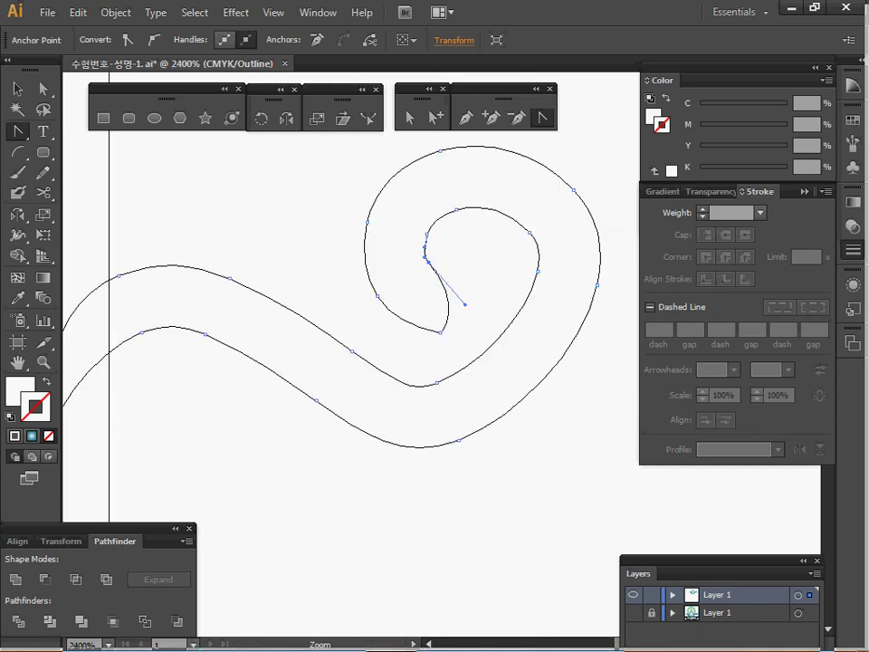
{"action": "key", "text": "ctrl+minus"}
{"action": "key", "text": "ctrl+plus"}
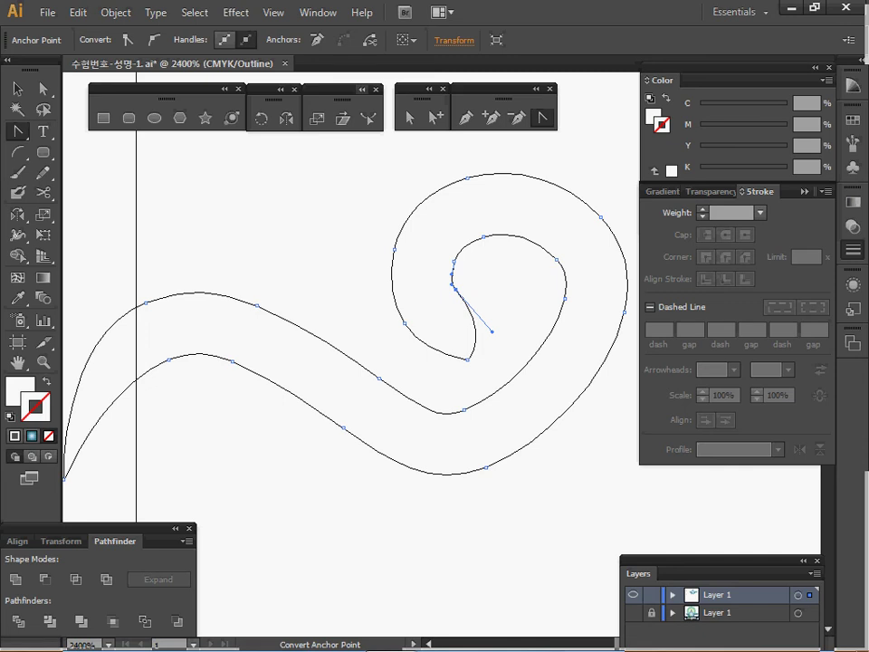
Step: Show the reference layer as outlines with the teapot artwork in full colour, and save the document
{"action": "left_click", "coordinate": [633, 613]}
{"action": "key", "text": "ctrl+y"}
{"action": "left_click", "coordinate": [473, 414], "text": "ctrl+alt"}
{"action": "key", "text": "ctrl+minus"}
{"action": "key", "text": "ctrl+minus"}
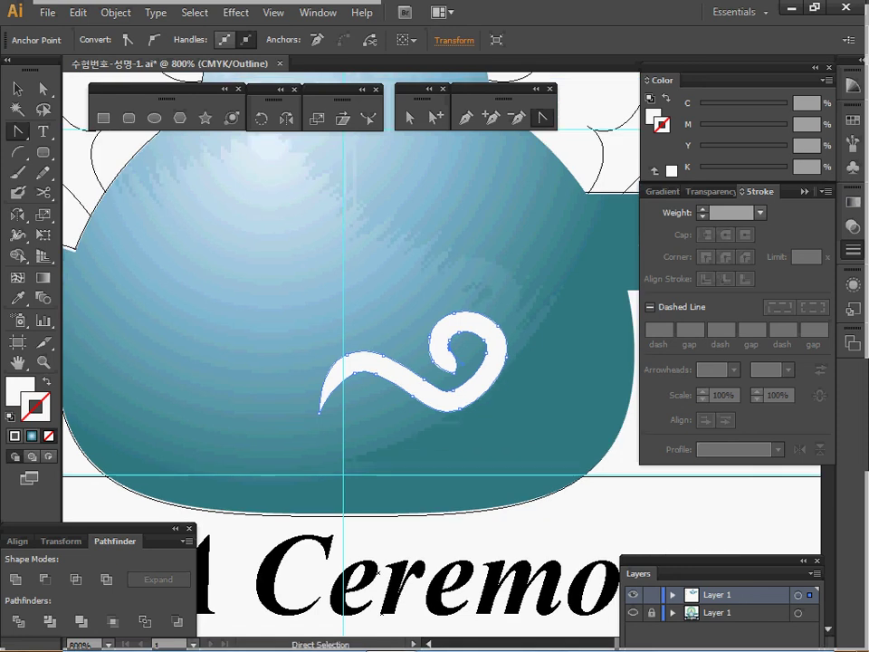
{"action": "key", "text": "ctrl+minus"}
{"action": "key", "text": "ctrl"}
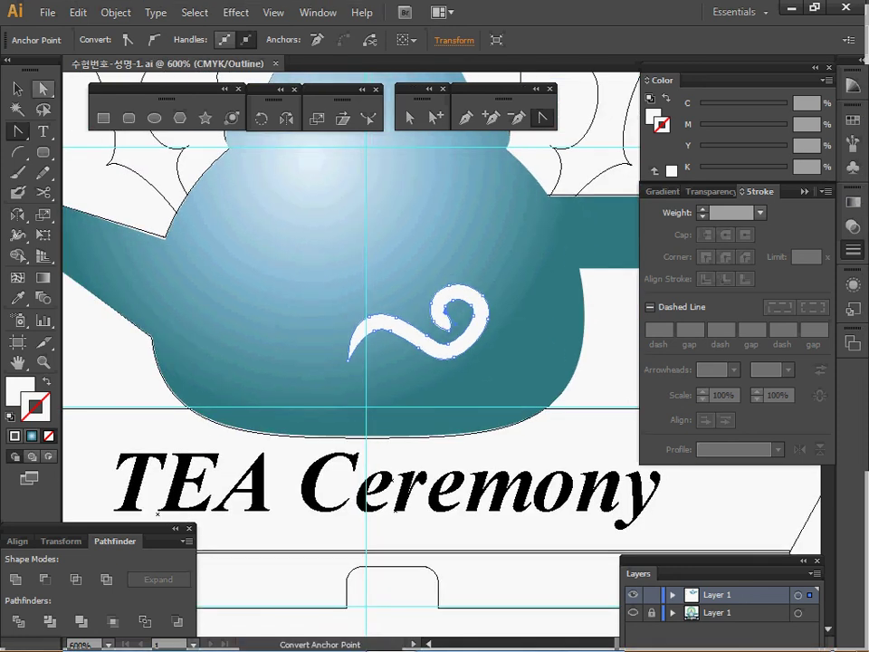
Step: Reflect a copy of the white swirl across a vertical axis at the teapot's centre guide
{"action": "key", "text": "v"}
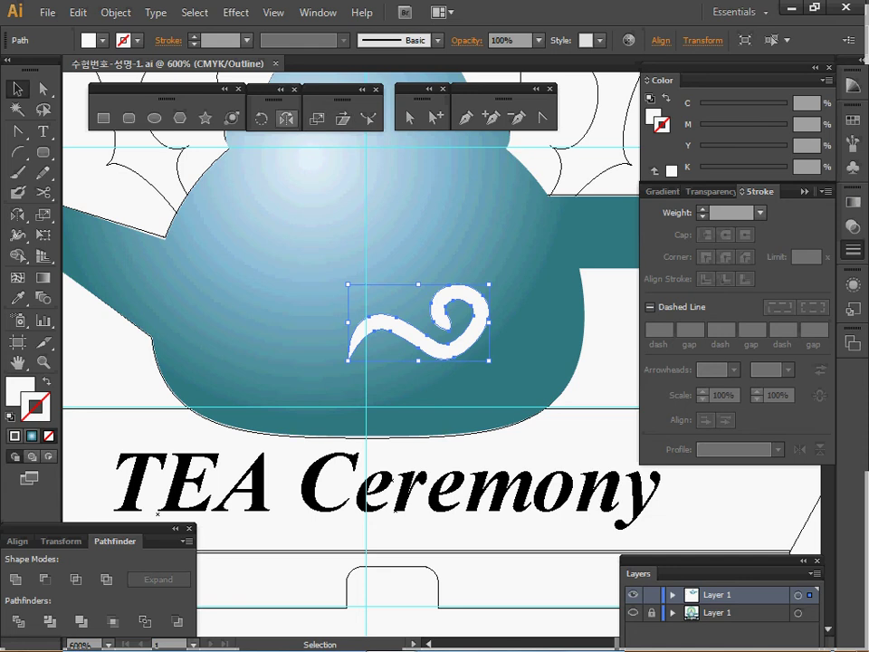
{"action": "key", "text": "o"}
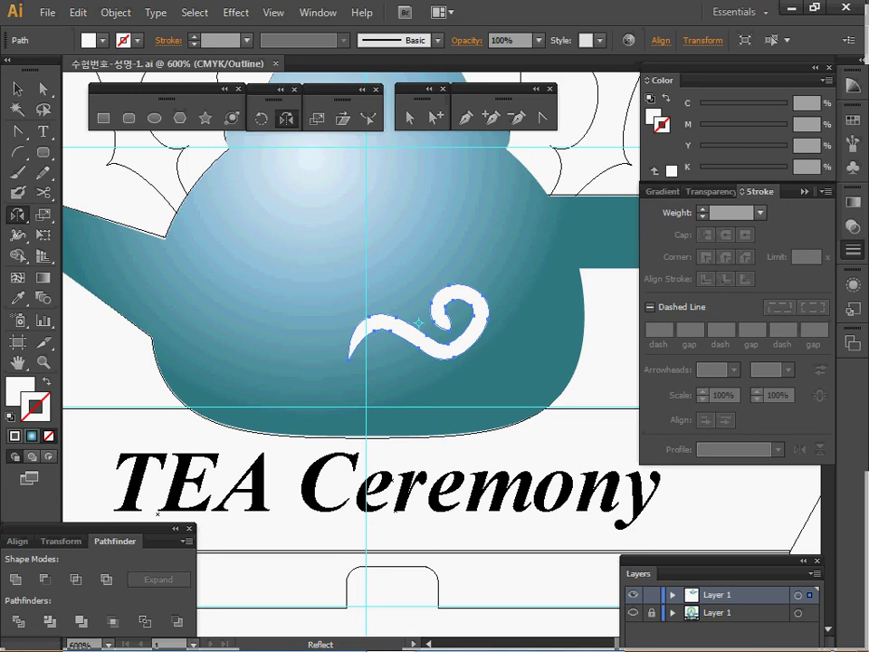
{"action": "left_click", "coordinate": [363, 306]}
{"action": "left_click_drag", "start_coordinate": [453, 306], "coordinate": [363, 217]}
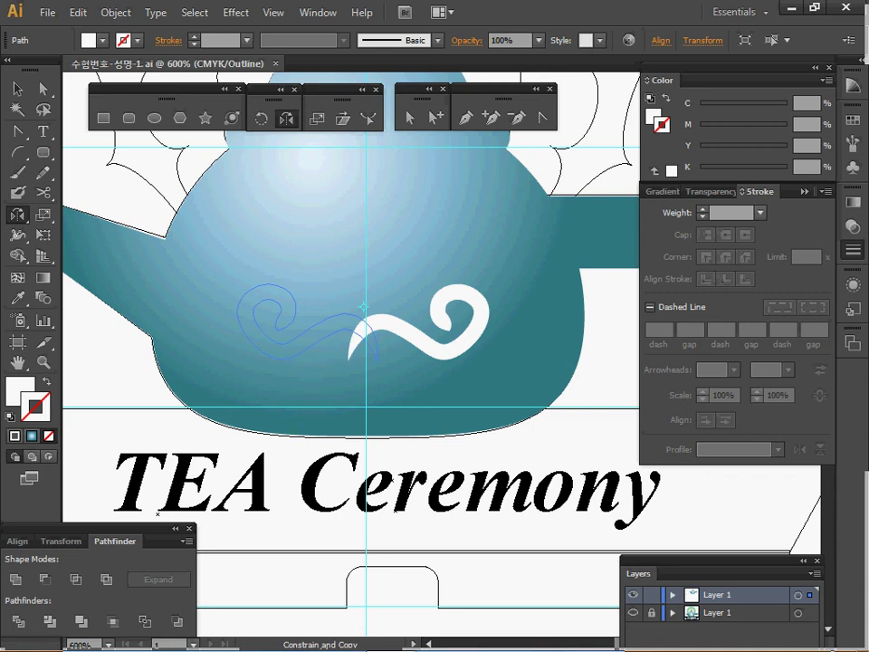
Step: Rotate the mirrored swirl counterclockwise and position it so its tail arches over the white swirl's tapered end
{"action": "left_click_drag", "start_coordinate": [198, 221], "coordinate": [198, 221]}
{"action": "left_click_drag", "start_coordinate": [309, 336], "coordinate": [312, 299]}
{"action": "left_click_drag", "start_coordinate": [364, 307], "coordinate": [416, 178]}
{"action": "left_click_drag", "start_coordinate": [319, 306], "coordinate": [334, 336]}
{"action": "key", "text": "ctrl+z"}
{"action": "key", "text": "ctrl+shift+a"}
{"action": "left_click", "coordinate": [433, 346], "text": "ctrl"}
{"action": "left_click", "coordinate": [325, 341], "text": "ctrl"}
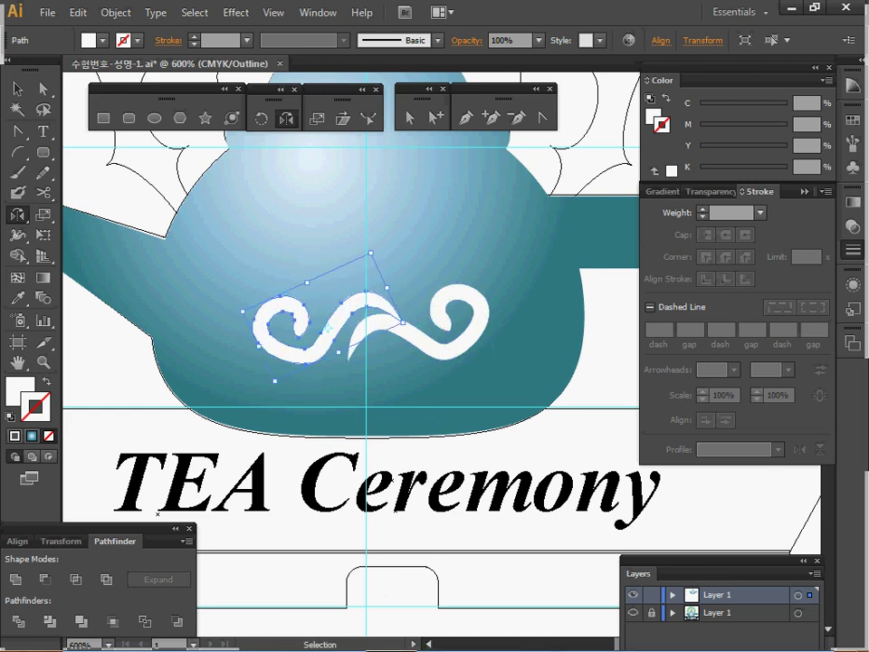
{"action": "left_click_drag", "start_coordinate": [374, 248], "coordinate": [364, 242]}
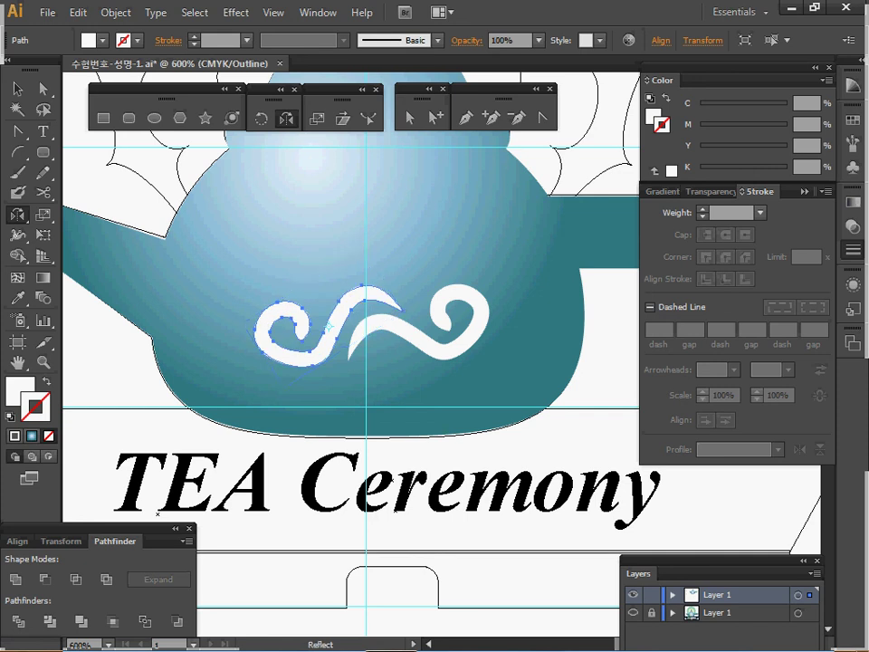
Step: Fill the mirrored swirl with the yellow sampled from the colour swatches beside the artboard
{"action": "left_click", "coordinate": [449, 335], "text": "ctrl+alt"}
{"action": "left_click", "coordinate": [449, 334], "text": "ctrl+alt"}
{"action": "left_click_drag", "start_coordinate": [449, 335], "coordinate": [544, 368]}
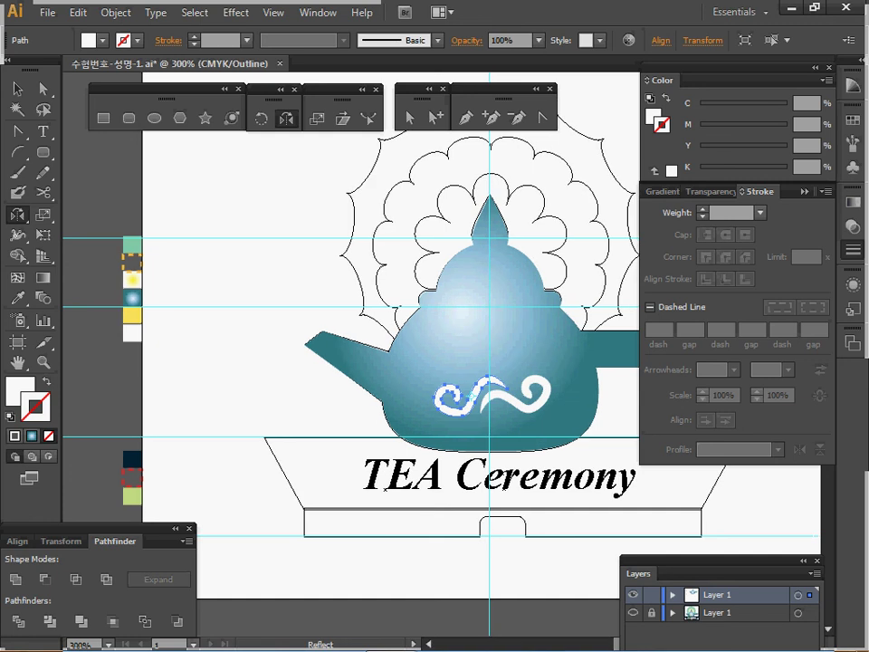
{"action": "key", "text": "i"}
{"action": "left_click", "coordinate": [133, 316]}
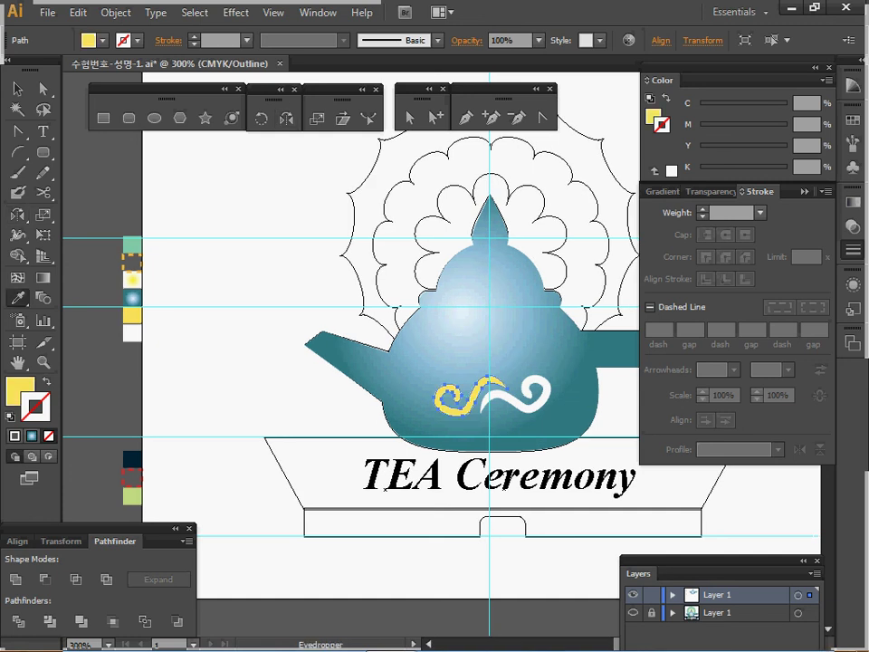
Step: Create a copy of the yellow swirl scaled uniformly to 50%
{"action": "left_click", "coordinate": [532, 435], "text": "ctrl"}
{"action": "left_click_drag", "start_coordinate": [533, 435], "coordinate": [523, 482]}
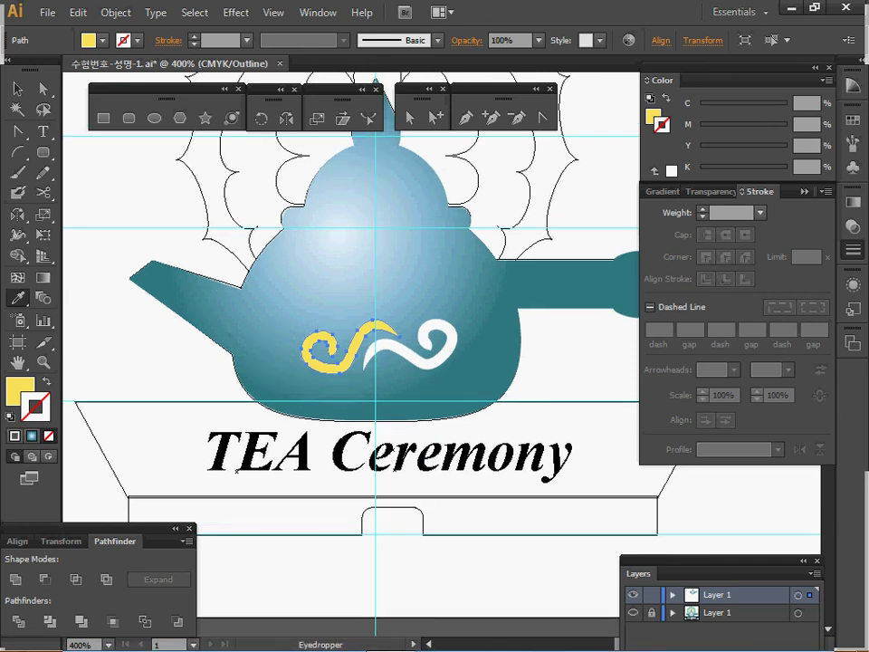
{"action": "double_click", "coordinate": [317, 118]}
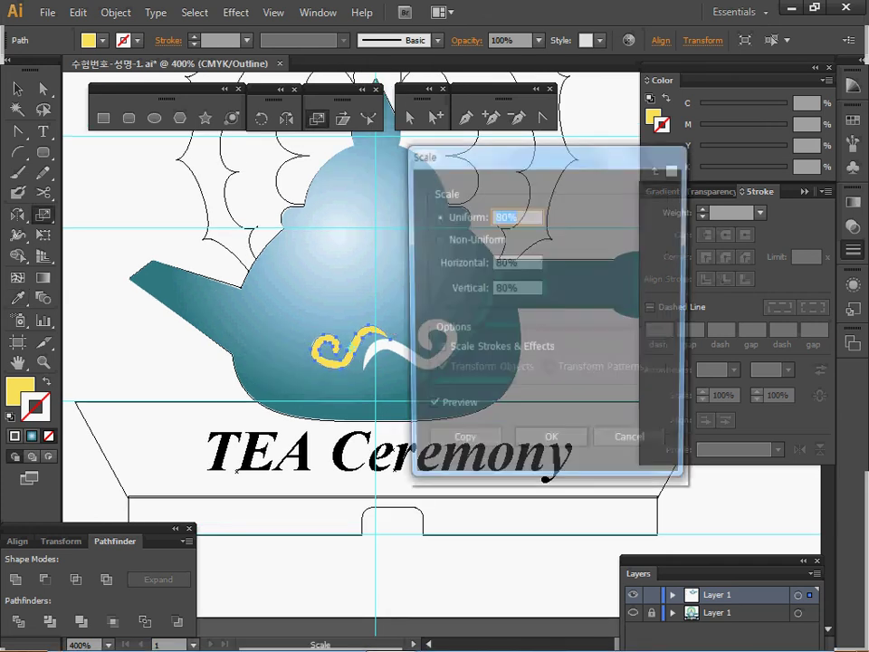
{"action": "type", "text": "50"}
{"action": "key", "text": "Return"}
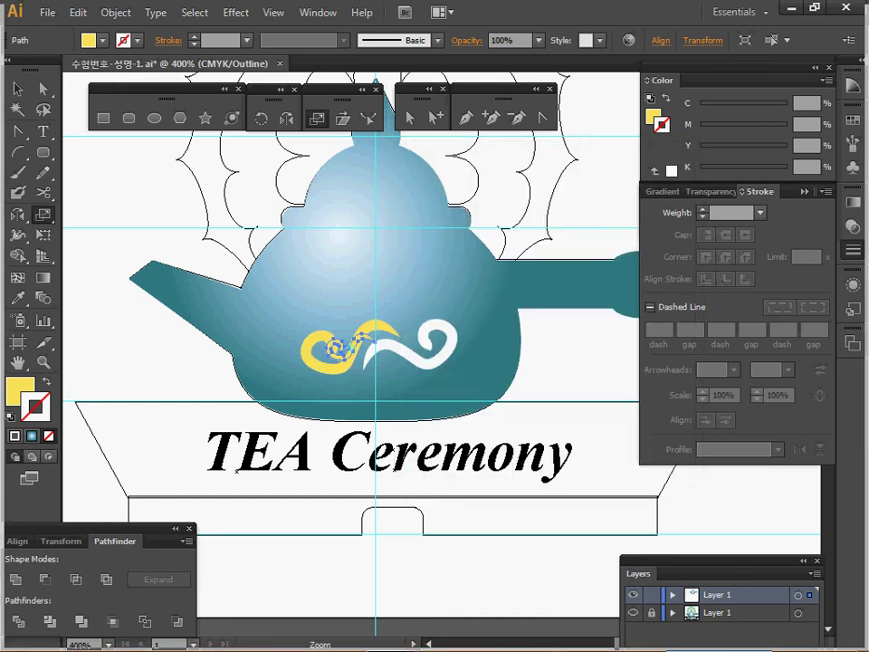
Step: Place the small yellow swirl just above the large one, rotate it slightly to follow its curve, and deselect it
{"action": "left_click", "coordinate": [346, 321], "text": "ctrl"}
{"action": "left_click", "coordinate": [442, 412], "text": "ctrl"}
{"action": "left_click_drag", "start_coordinate": [442, 412], "coordinate": [305, 429]}
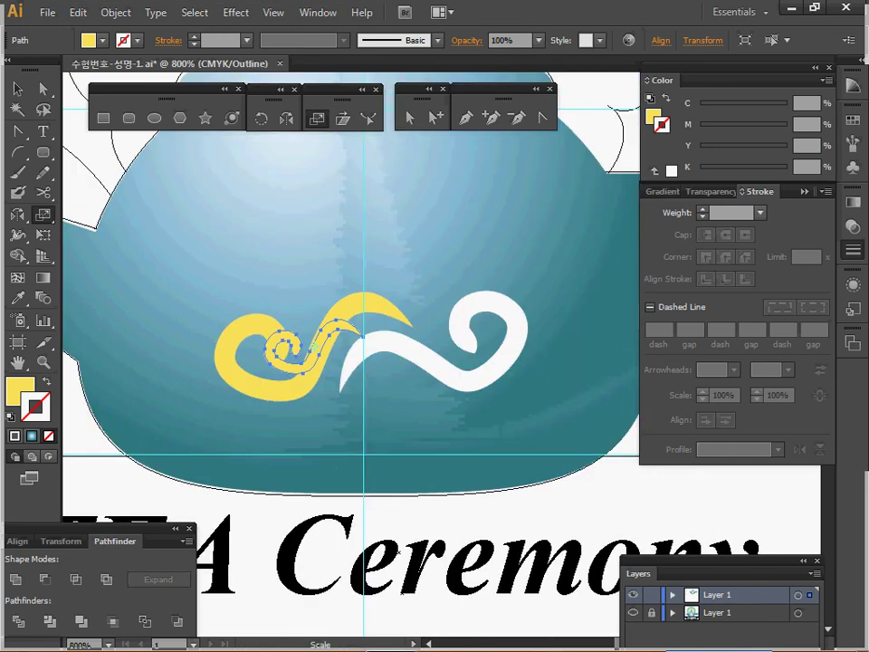
{"action": "left_click_drag", "start_coordinate": [313, 353], "coordinate": [300, 282]}
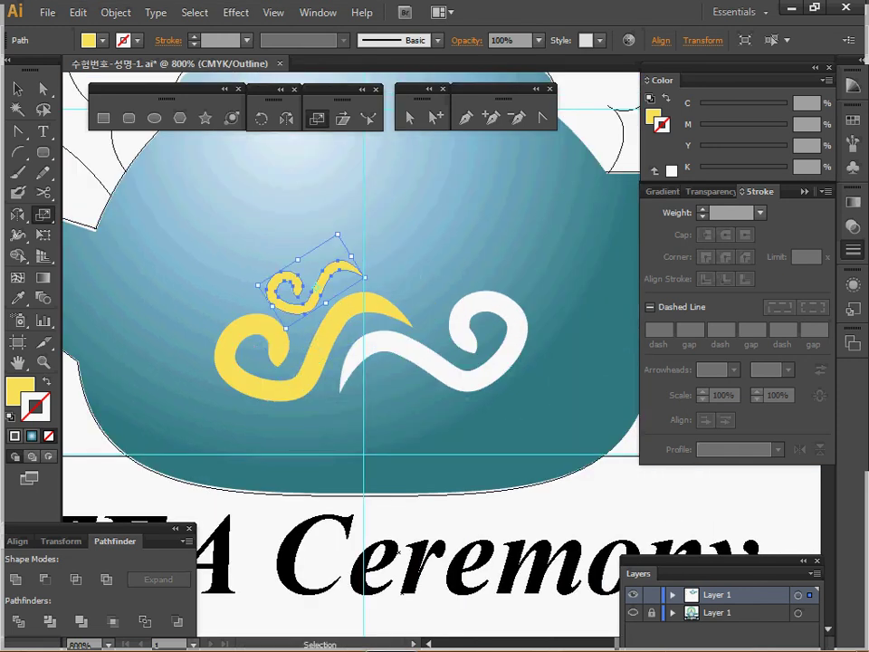
{"action": "key", "text": "Left"}
{"action": "key", "text": "Down"}
{"action": "key", "text": "Down"}
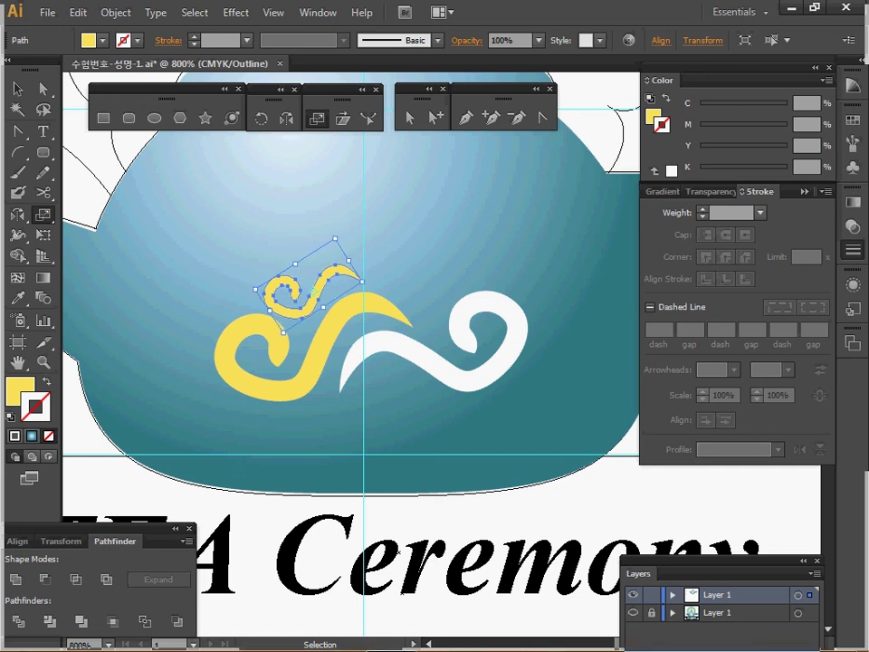
{"action": "left_click_drag", "start_coordinate": [340, 233], "coordinate": [349, 240]}
{"action": "key", "text": "ctrl+minus"}
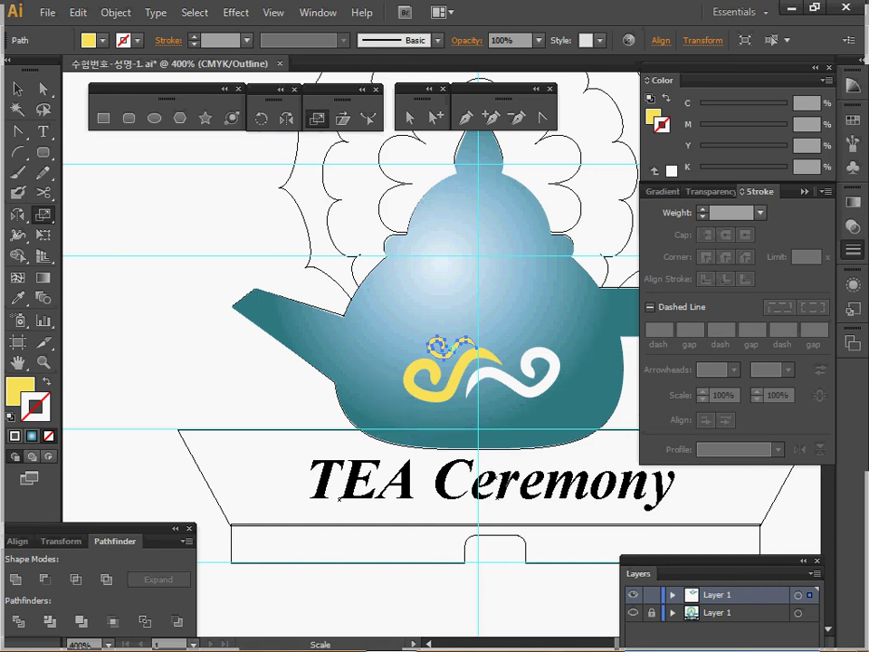
{"action": "key", "text": "ctrl+shift+a"}
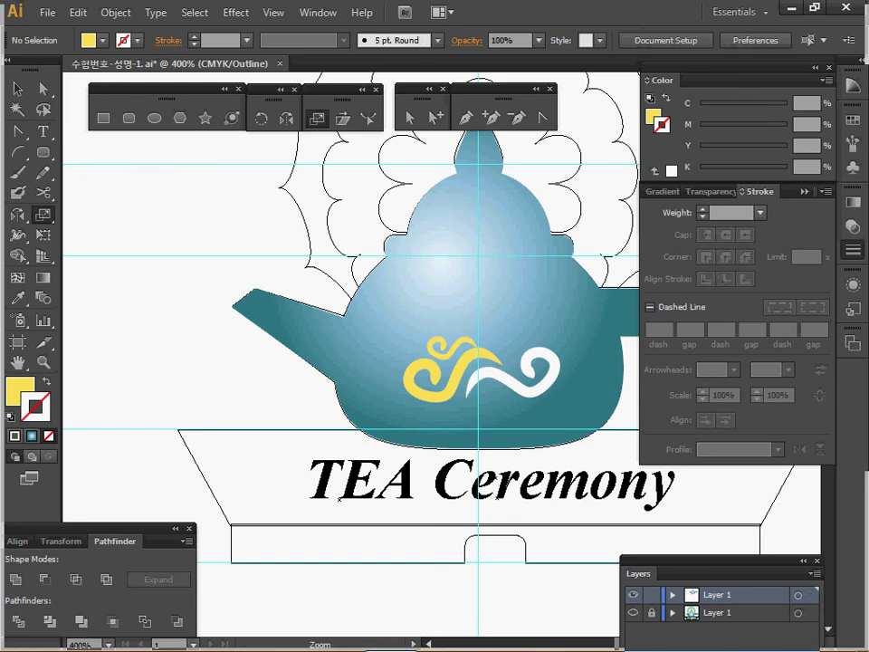
Step: Save the document with the teapot and the tray outline in view
{"action": "left_click", "coordinate": [467, 412], "text": "ctrl+alt"}
{"action": "left_click", "coordinate": [465, 388], "text": "ctrl"}
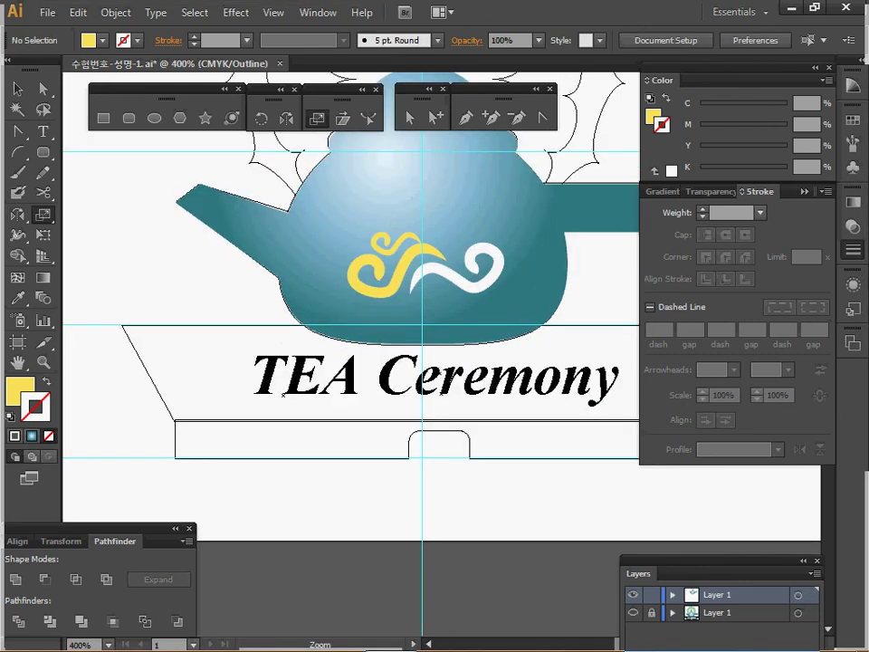
{"action": "scroll", "coordinate": [412, 267], "scroll_direction": "down", "scroll_amount": 1}
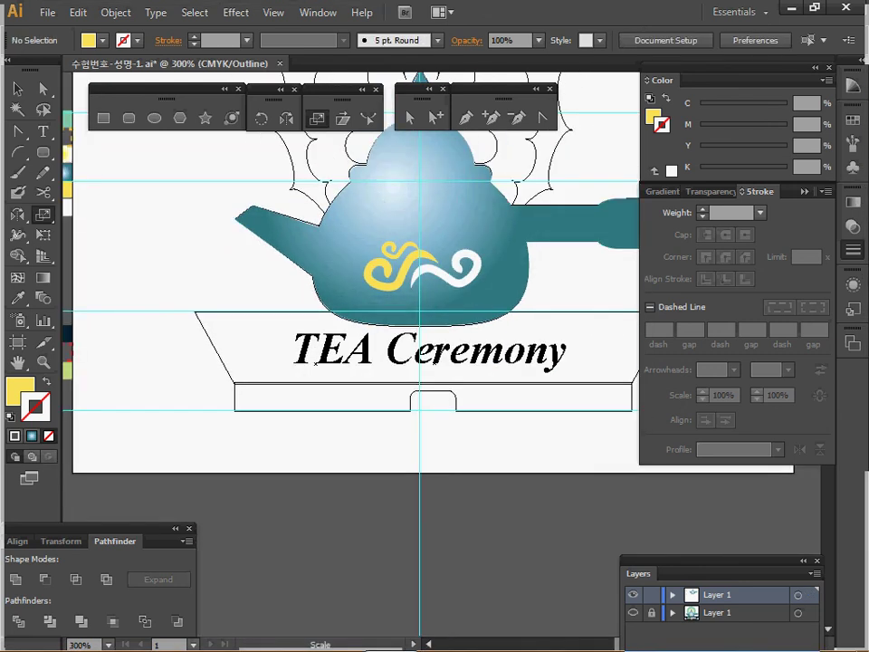
{"action": "left_click", "coordinate": [472, 355], "text": "ctrl"}
{"action": "left_click_drag", "start_coordinate": [472, 355], "coordinate": [429, 351]}
{"action": "left_click", "coordinate": [354, 382], "text": "ctrl+alt"}
{"action": "left_click_drag", "start_coordinate": [354, 382], "coordinate": [313, 422]}
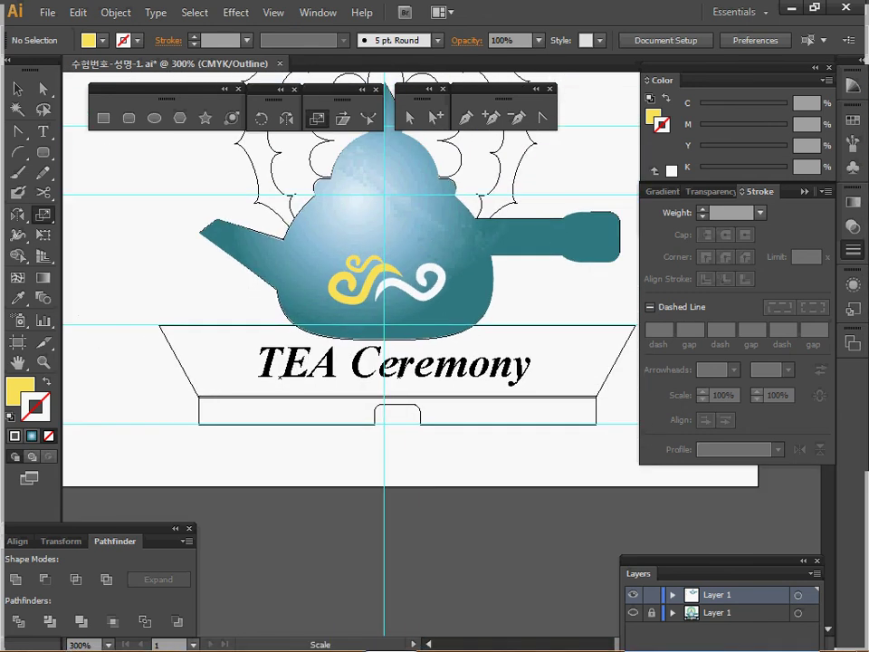
{"action": "key", "text": "ctrl+s"}
Step: Sample the dark navy of the reference tray as the fill colour and hide the reference layer
{"action": "key", "text": "m"}
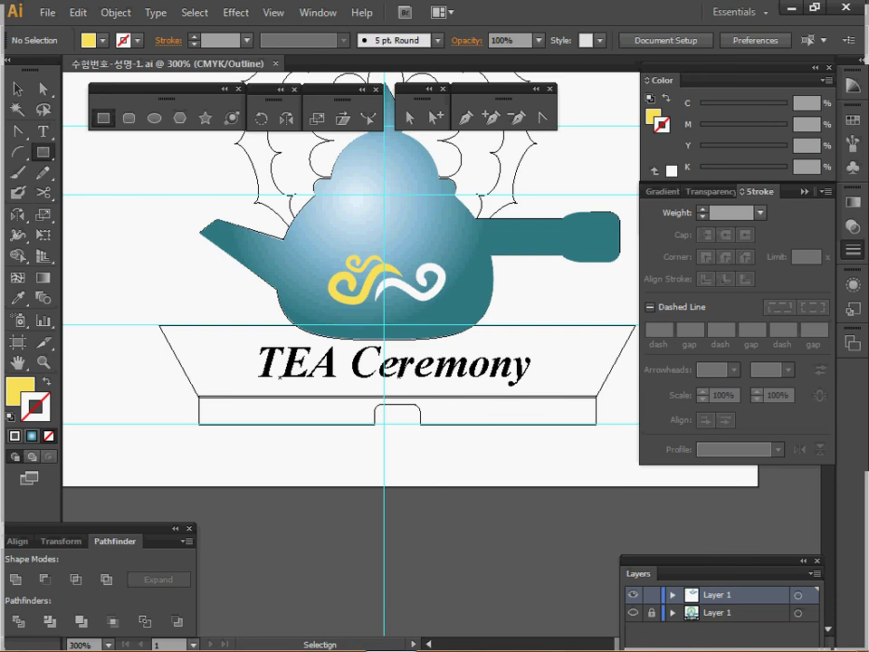
{"action": "key", "text": "ctrl+y"}
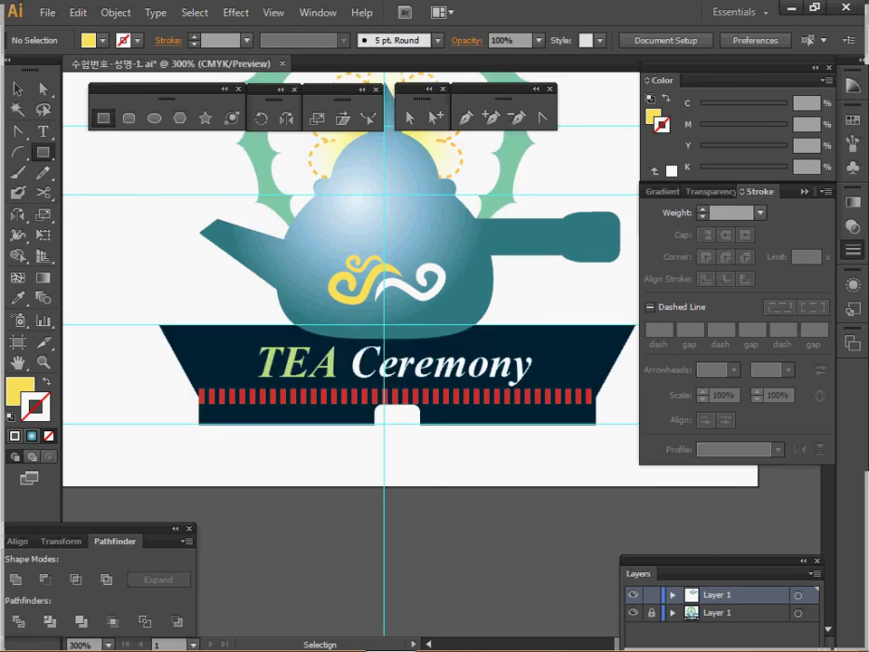
{"action": "key", "text": "i"}
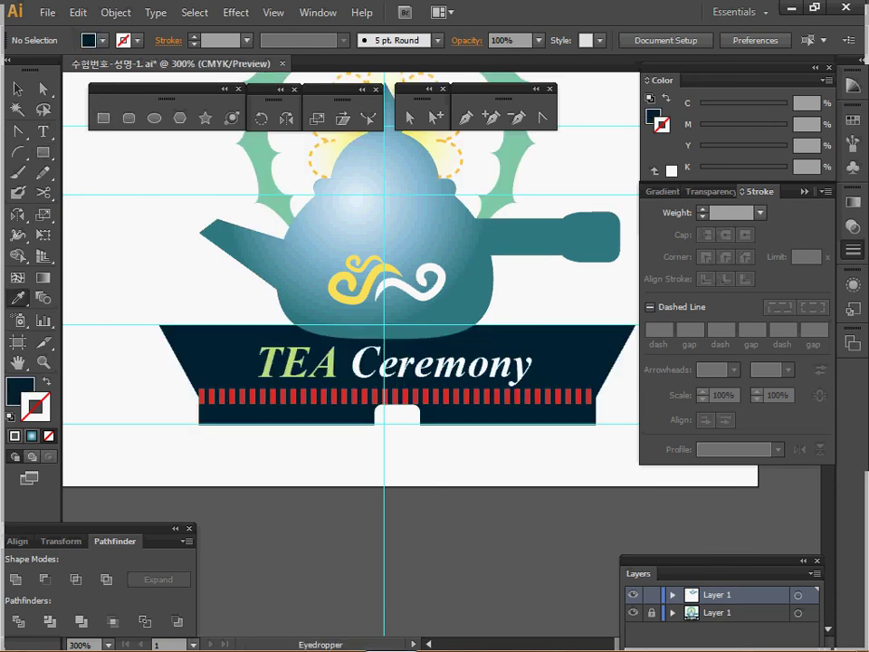
{"action": "left_click", "coordinate": [633, 613]}
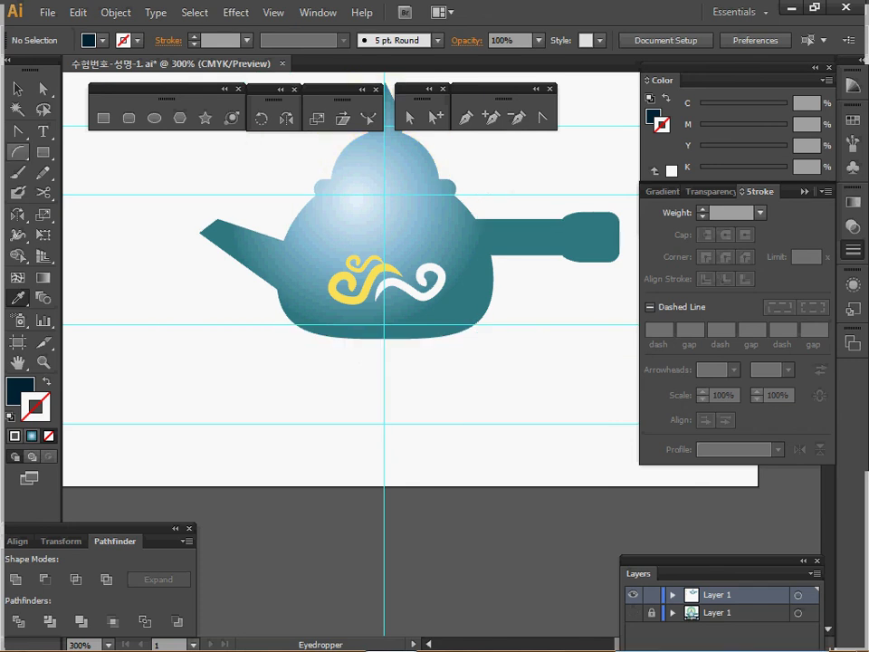
Step: Draw a navy rectangle 55 mm wide and 10 mm high, centred on the vertical guide at the teapot's base
{"action": "key", "text": "m"}
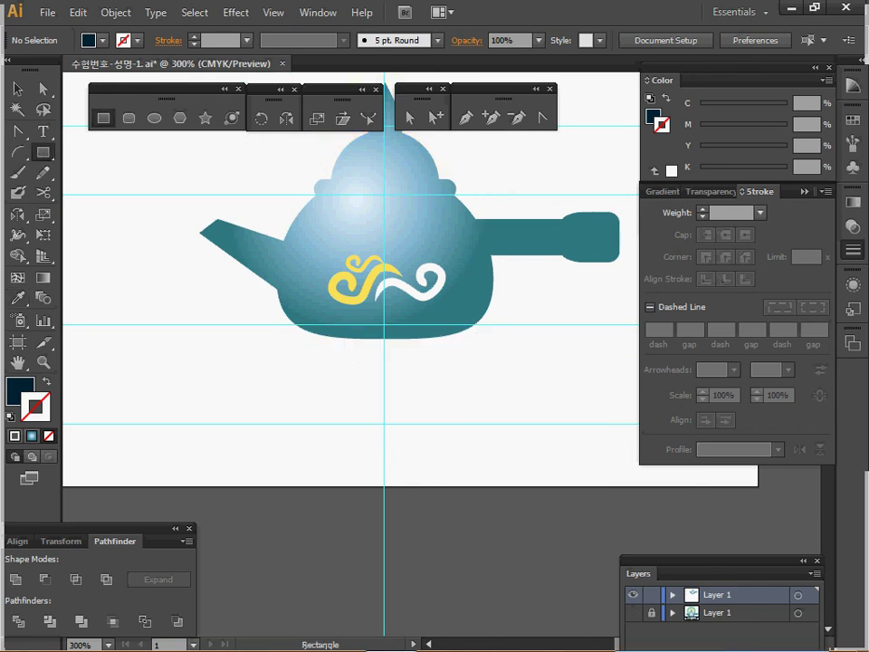
{"action": "left_click", "coordinate": [384, 380]}
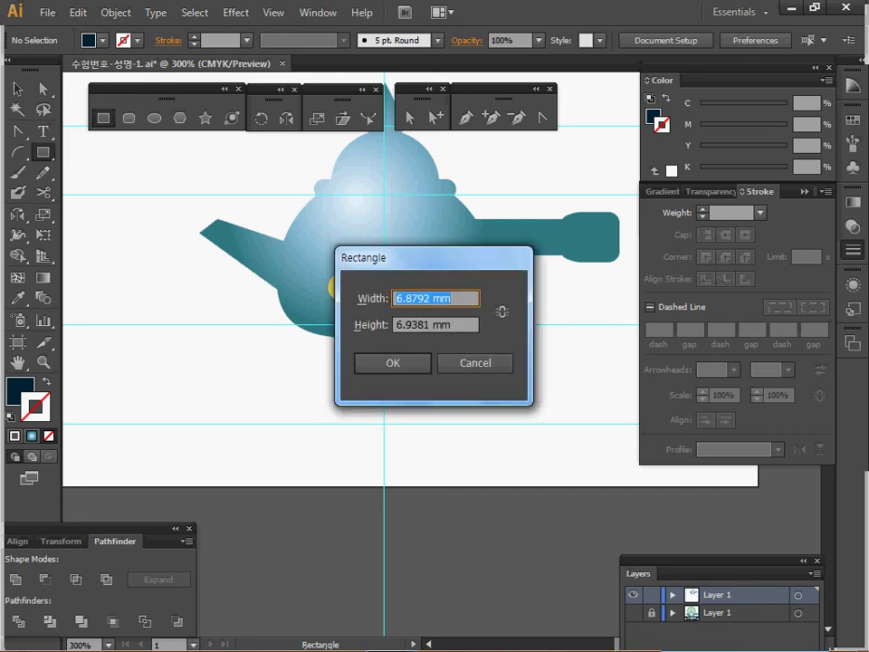
{"action": "type", "text": "55"}
{"action": "key", "text": "Tab"}
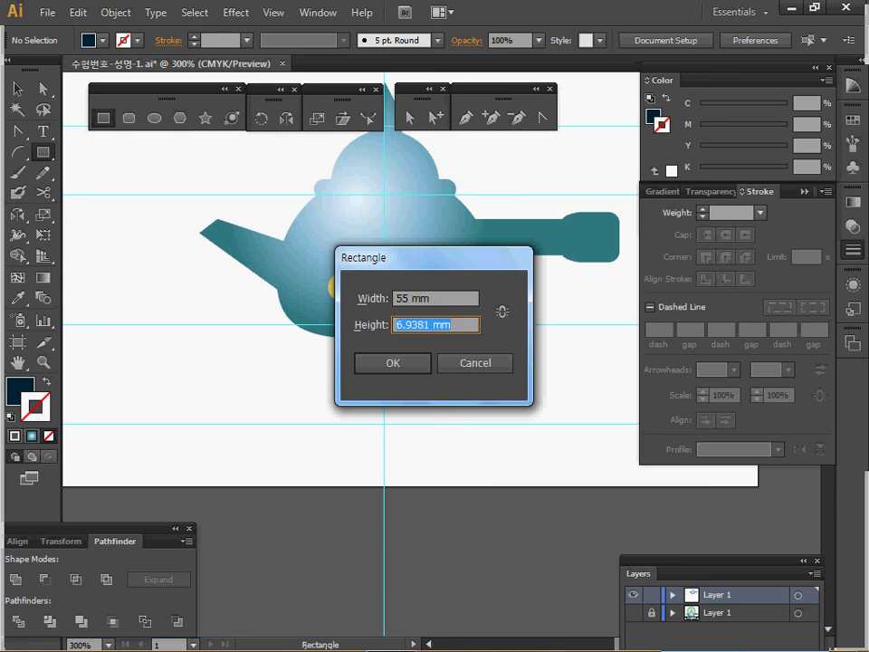
{"action": "type", "text": "10"}
{"action": "key", "text": "Return"}
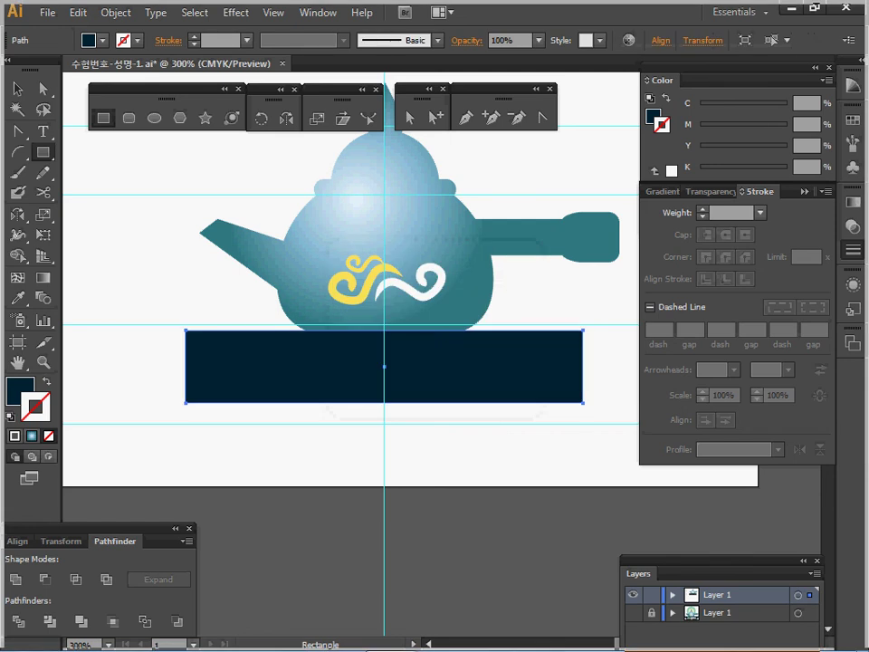
Step: Scale only the rectangle's two upper anchor points uniformly to 120% to form a tray that widens upward, and deselect it
{"action": "key", "text": "v"}
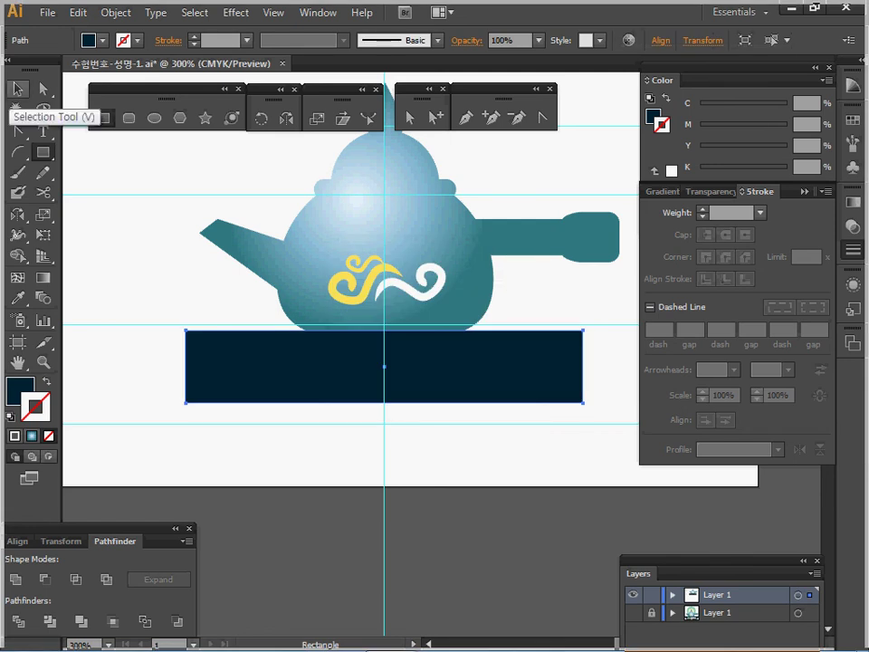
{"action": "left_click", "coordinate": [43, 88]}
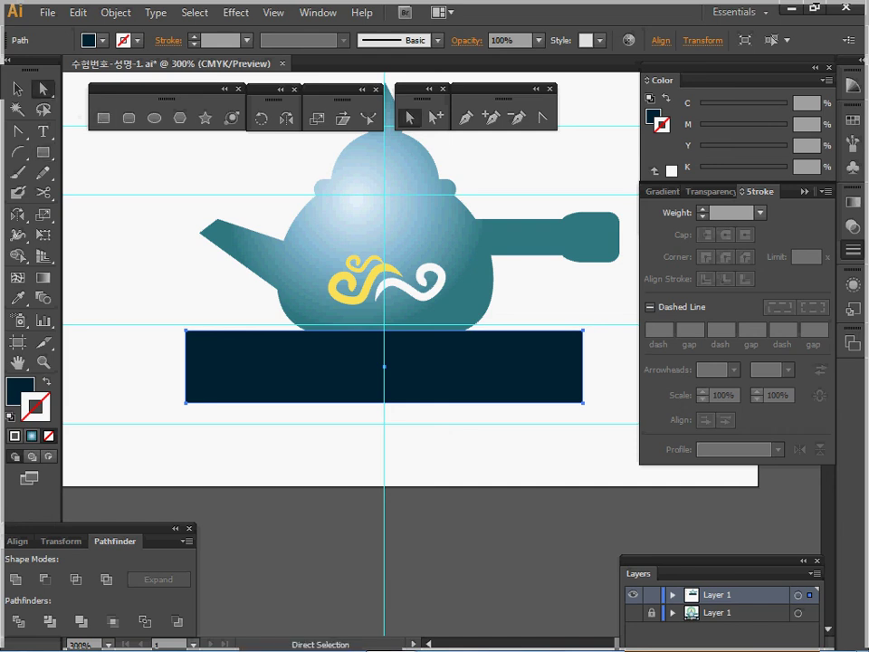
{"action": "left_click", "coordinate": [186, 402]}
{"action": "left_click_drag", "start_coordinate": [600, 316], "coordinate": [573, 346]}
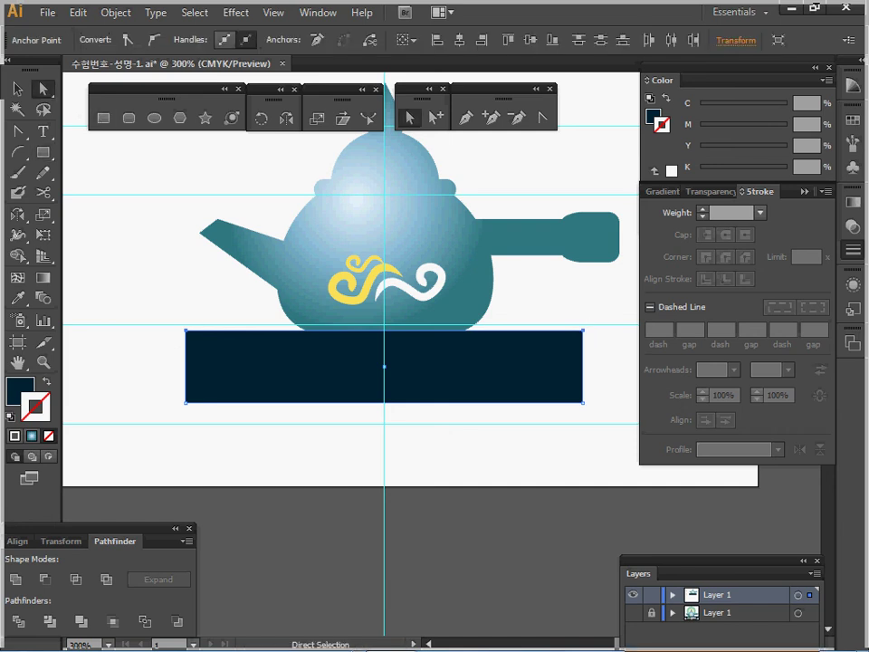
{"action": "double_click", "coordinate": [317, 118]}
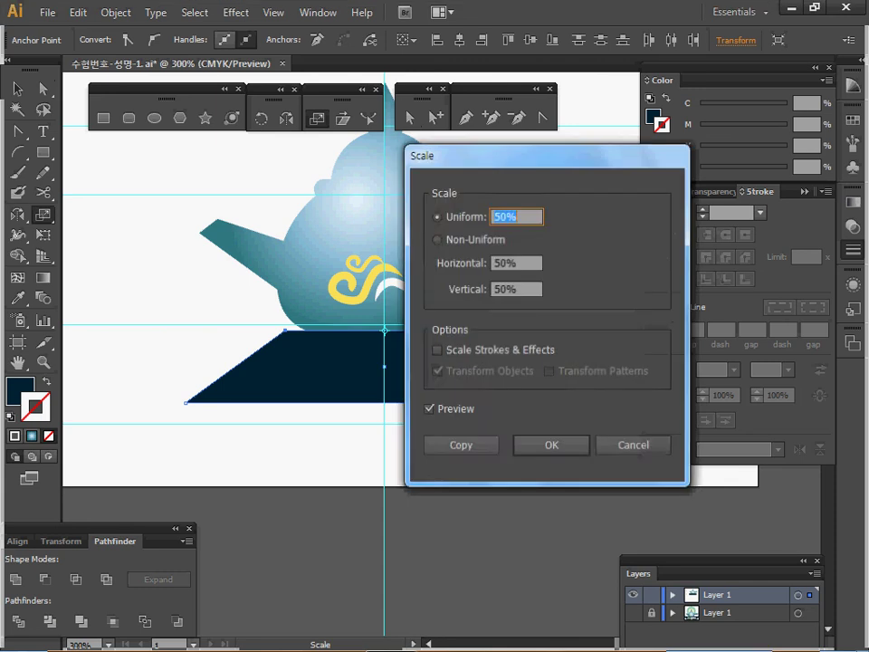
{"action": "type", "text": "120"}
{"action": "key", "text": "Return"}
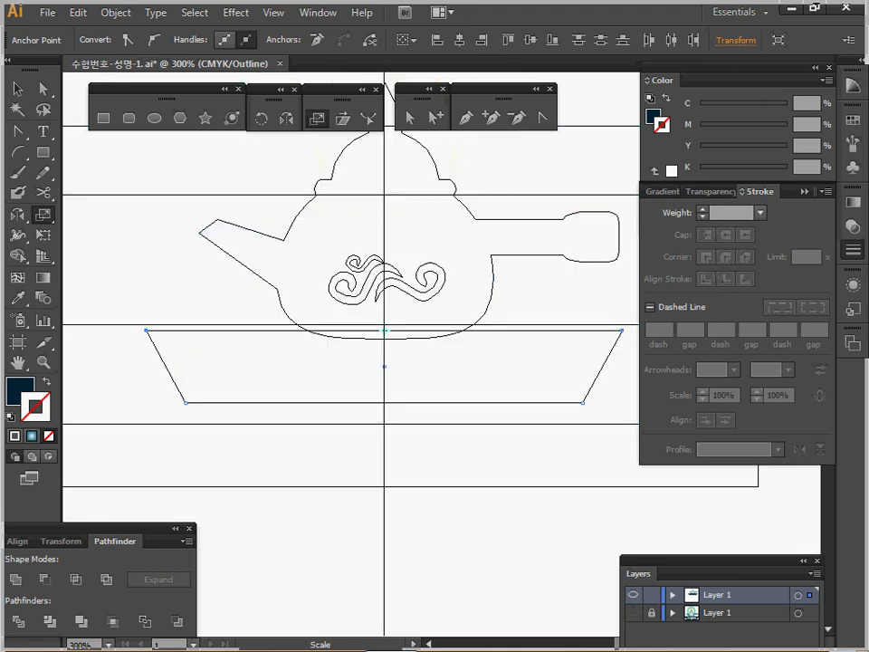
{"action": "key", "text": "ctrl+y"}
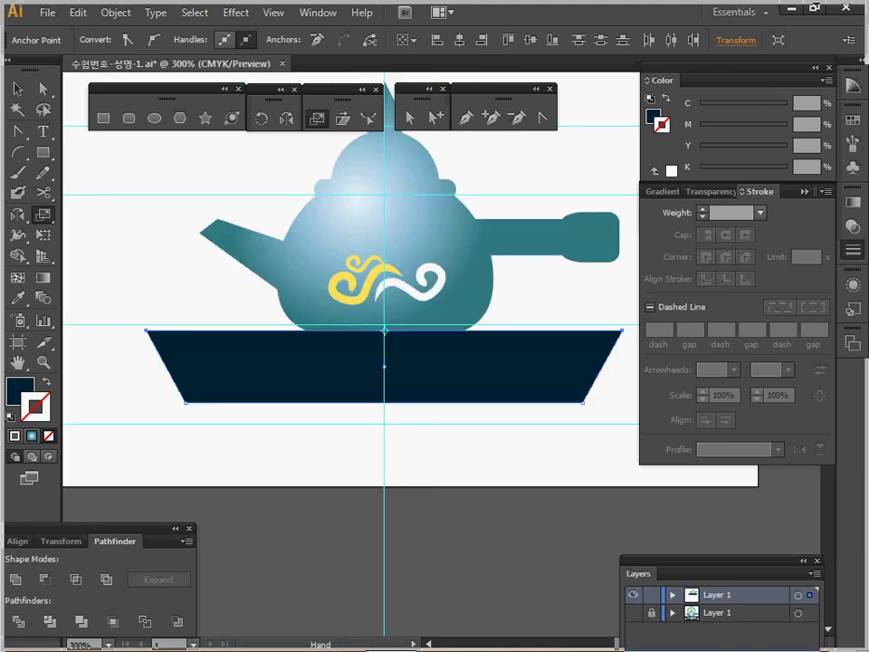
{"action": "key", "text": "ctrl+shift+a"}
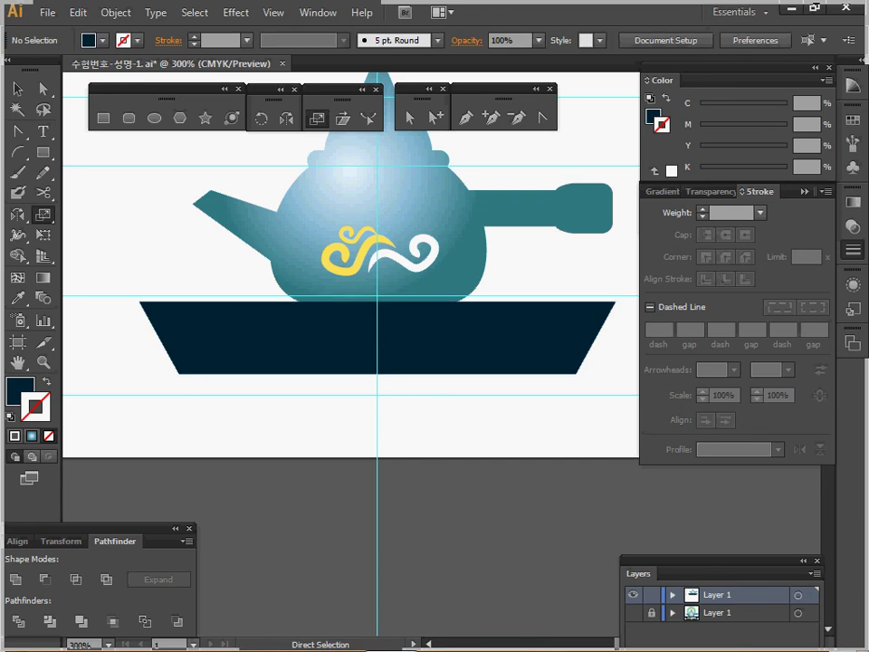
Step: Add a 55 mm by 4 mm rectangle centred under the tray and nudge it up against the tray's lower edge
{"action": "key", "text": "m"}
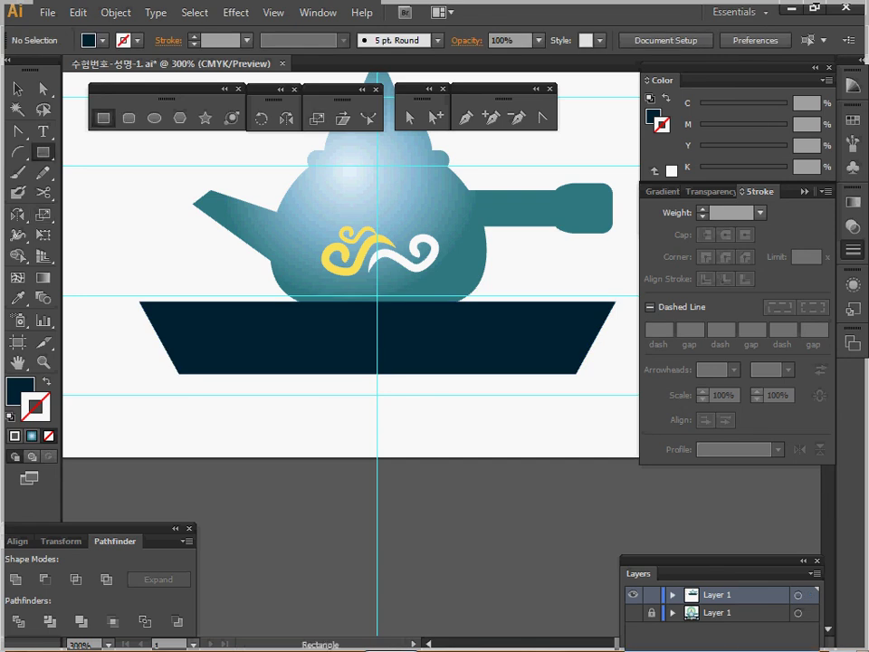
{"action": "left_click", "coordinate": [378, 338], "text": "ctrl"}
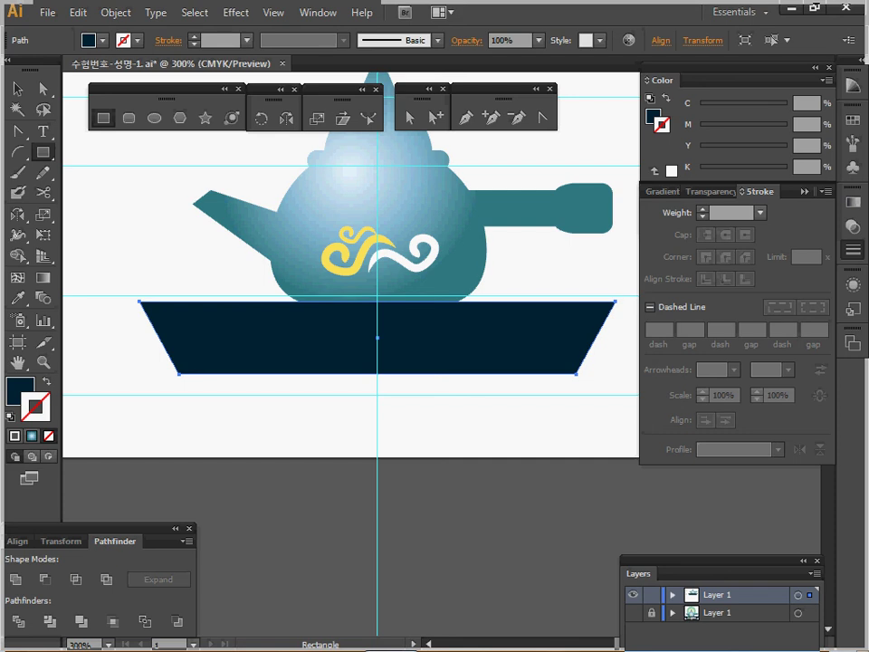
{"action": "left_click", "coordinate": [377, 374]}
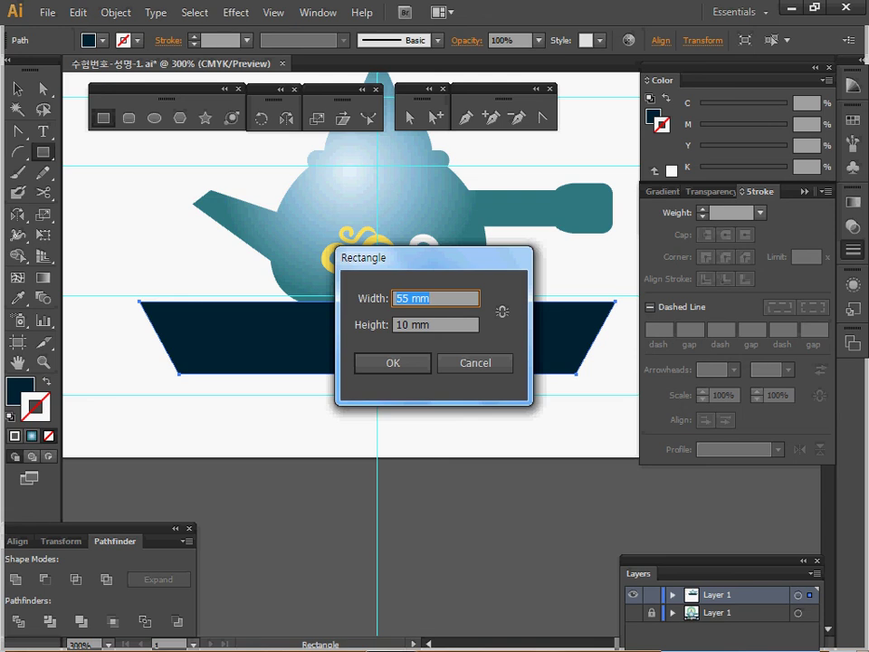
{"action": "type", "text": "55"}
{"action": "key", "text": "Tab"}
{"action": "type", "text": "4"}
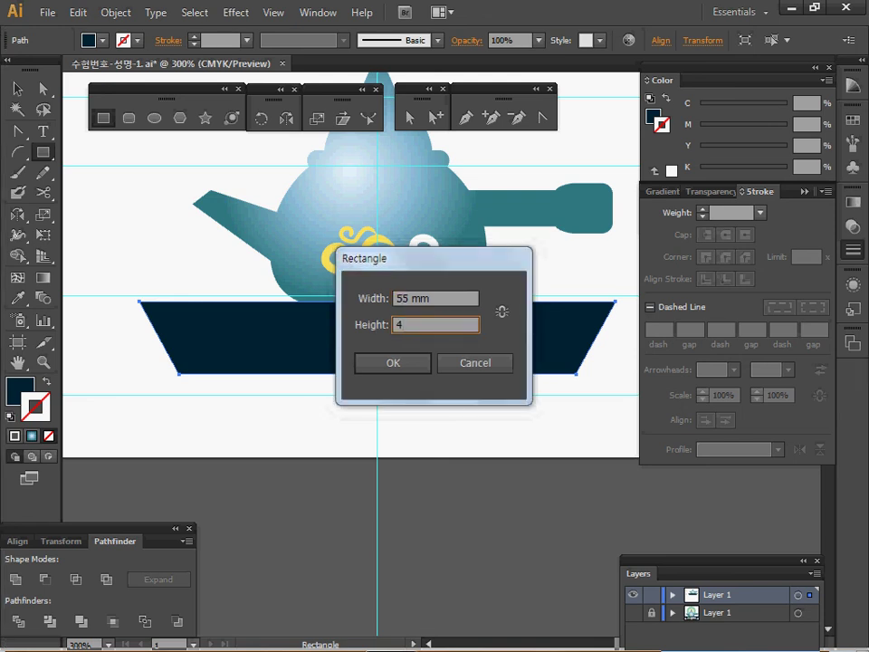
{"action": "key", "text": "Return"}
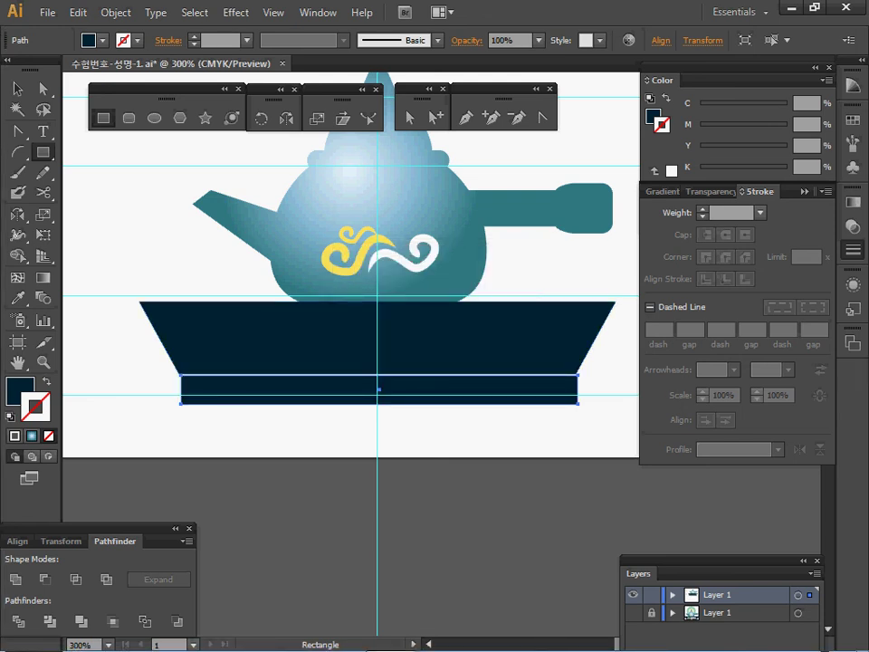
{"action": "key", "text": "Up"}
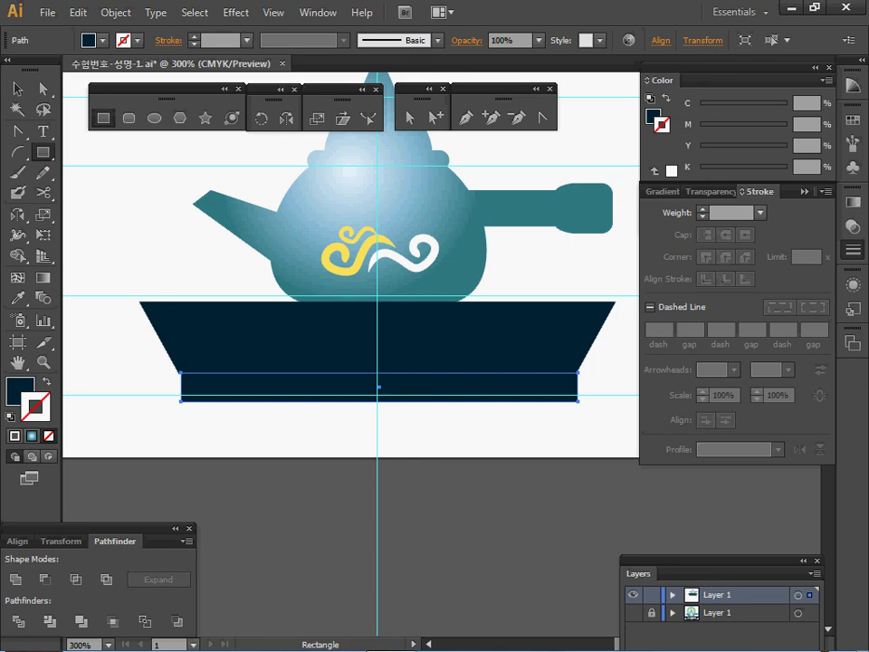
Step: Draw a small upright rounded rectangle over the middle of the base strip's lower edge, centred on the vertical guide
{"action": "left_click", "coordinate": [128, 117]}
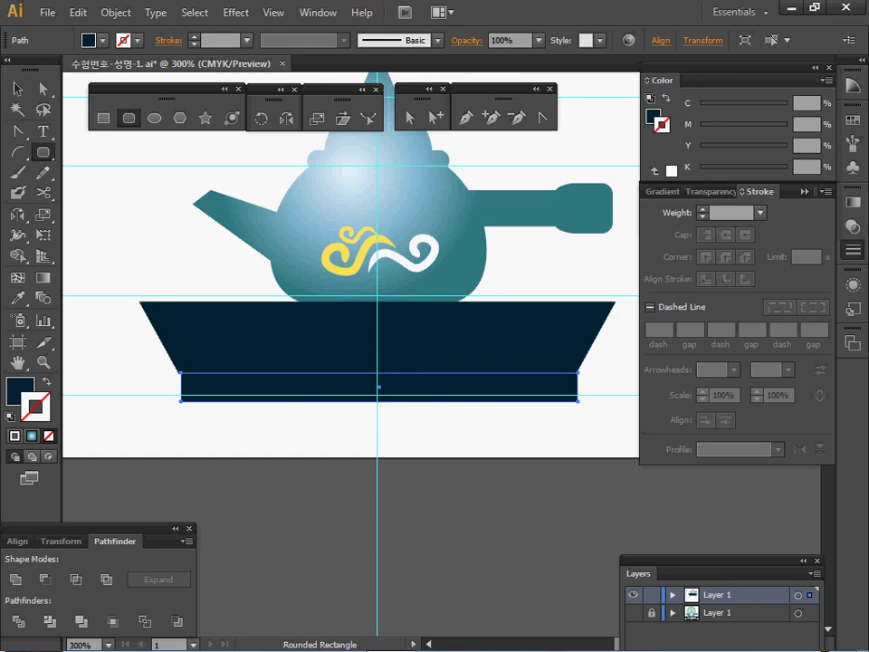
{"action": "left_click_drag", "start_coordinate": [363, 425], "coordinate": [397, 381]}
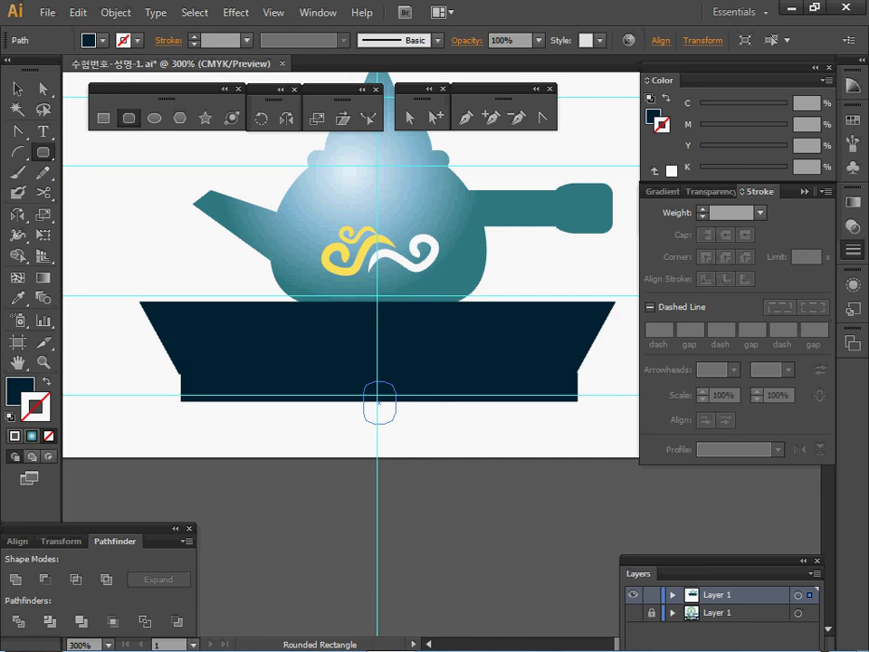
{"action": "left_click_drag", "start_coordinate": [396, 424], "coordinate": [395, 424]}
{"action": "key", "text": "Up"}
{"action": "key", "text": "Left"}
{"action": "key", "text": "Up"}
{"action": "key", "text": "Up"}
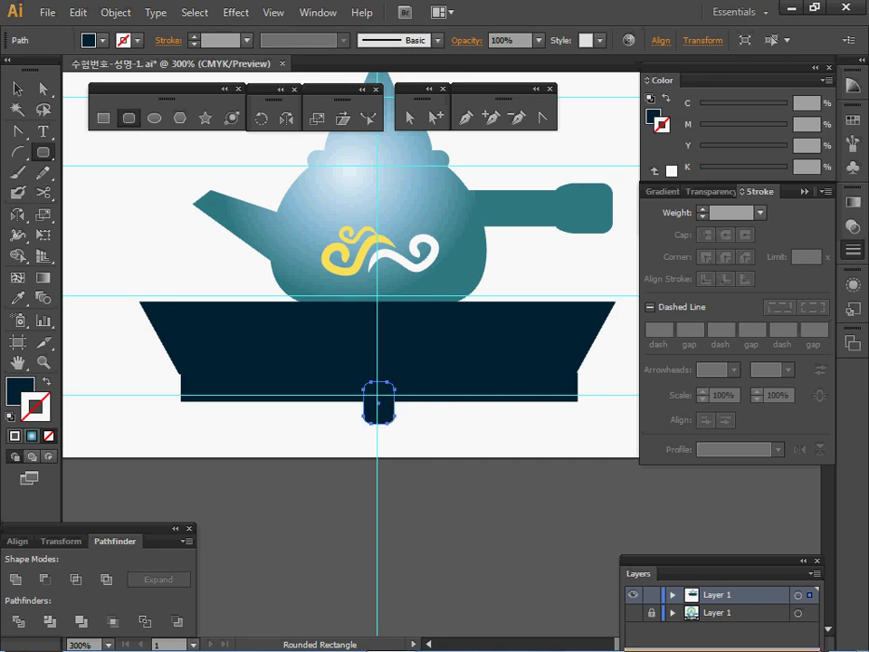
Step: Fill the small rounded rectangle with lime green to set it apart from the navy base, and deselect it
{"action": "key", "text": "x"}
{"action": "left_click", "coordinate": [695, 215]}
{"action": "left_click", "coordinate": [685, 212]}
{"action": "key", "text": "ctrl+shift+a"}
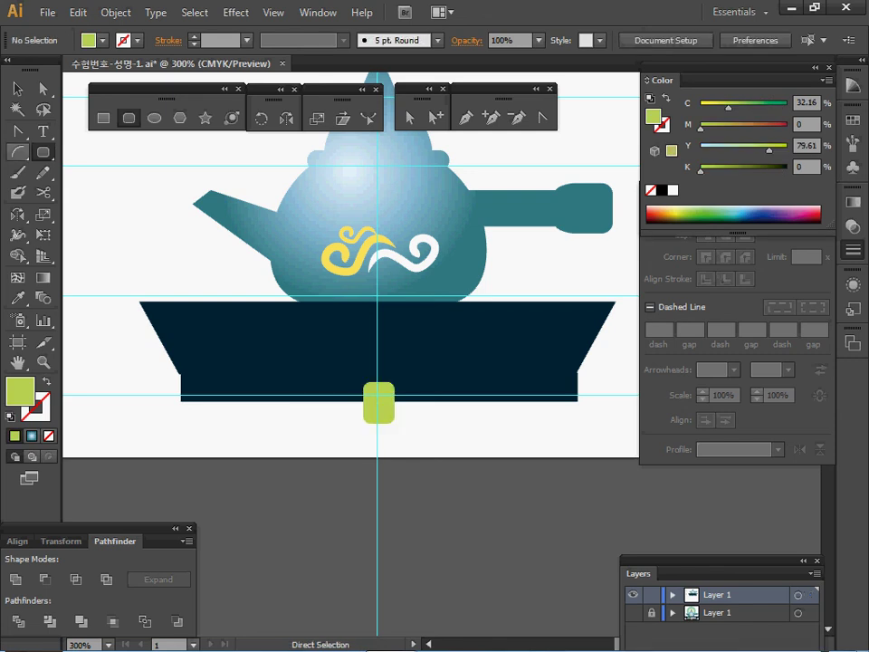
Step: Align the tray, base strip and rounded rectangle to their common horizontal centre and deselect them
{"action": "left_click", "coordinate": [17, 89]}
{"action": "left_click_drag", "start_coordinate": [262, 454], "coordinate": [405, 367]}
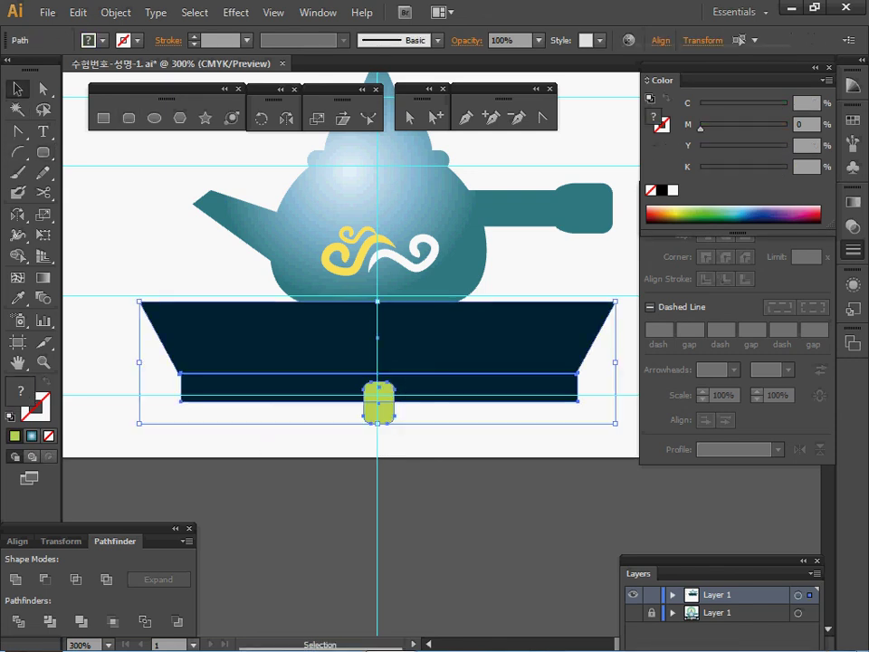
{"action": "left_click", "coordinate": [60, 542]}
{"action": "left_click", "coordinate": [20, 541]}
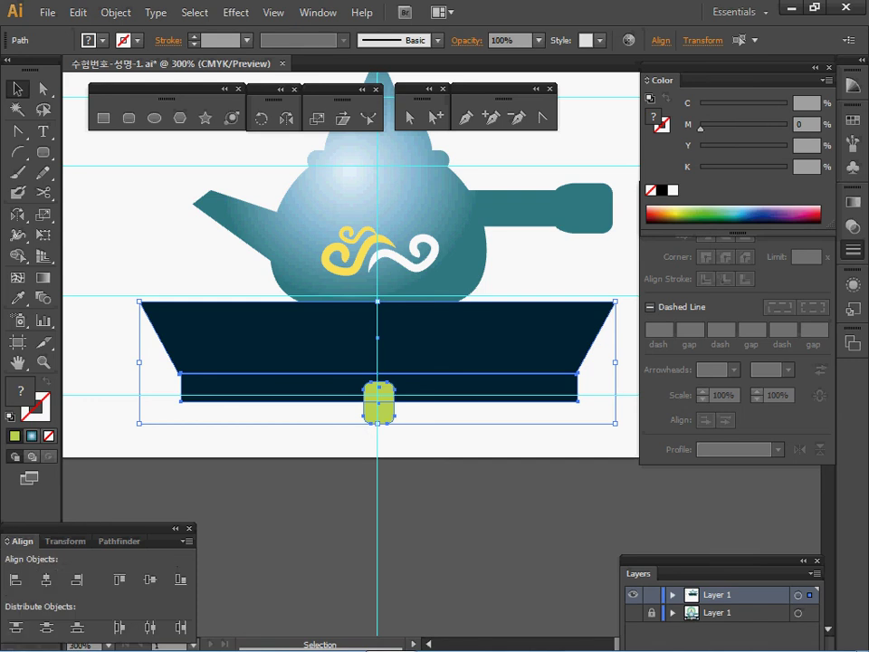
{"action": "key", "text": "ctrl+shift+a"}
Step: Subtract the rounded rectangle from the base strip with Minus Front to cut the notch, and deselect the result
{"action": "left_click_drag", "start_coordinate": [349, 441], "coordinate": [404, 380]}
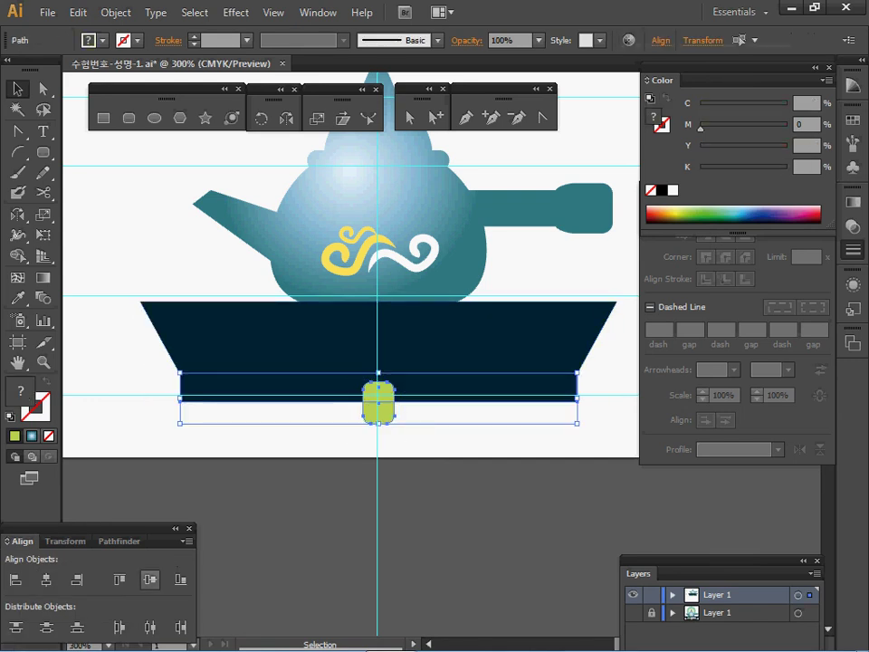
{"action": "left_click", "coordinate": [118, 541]}
{"action": "left_click", "coordinate": [45, 580]}
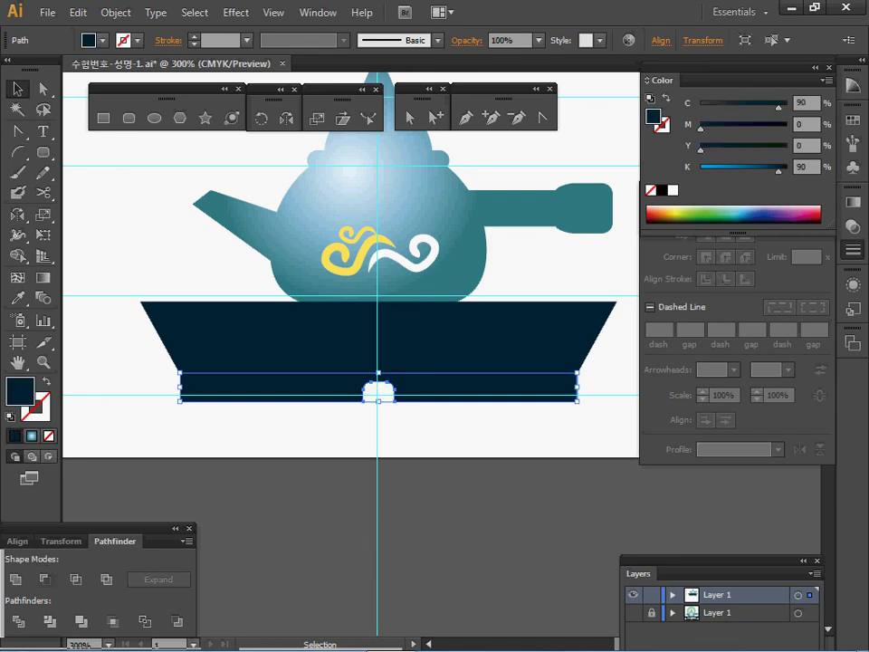
{"action": "key", "text": "ctrl+shift+a"}
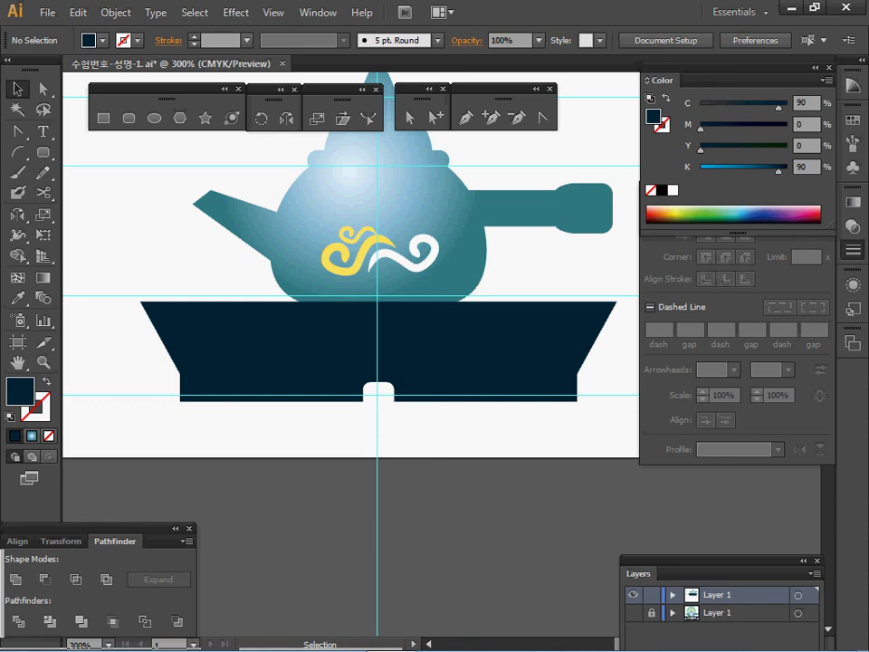
Step: Draw a 55 mm line at an angle of 0° along the seam between the tray and its base strip
{"action": "left_click_drag", "start_coordinate": [18, 152], "coordinate": [90, 153]}
{"action": "left_click", "coordinate": [99, 151]}
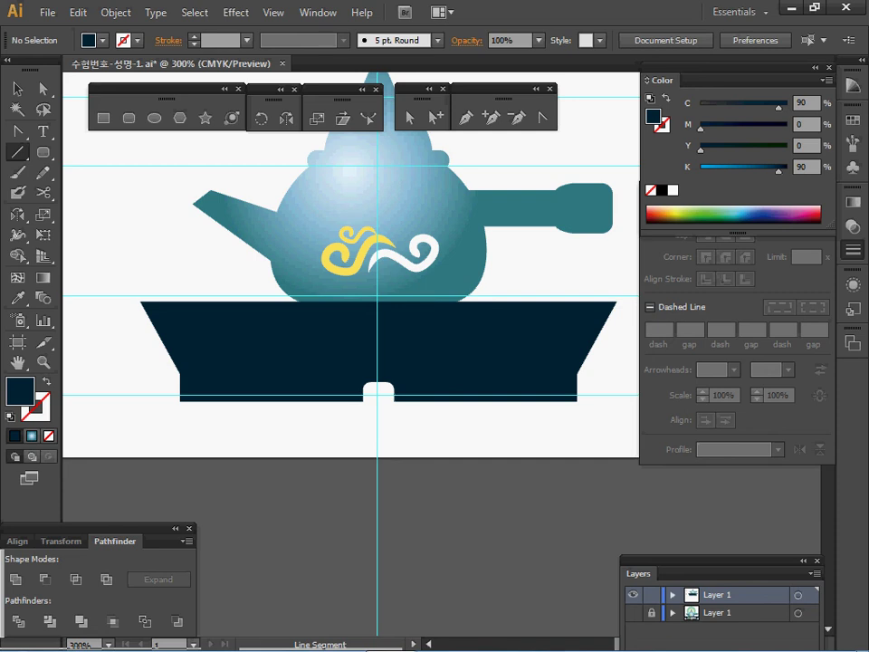
{"action": "left_click", "coordinate": [272, 344]}
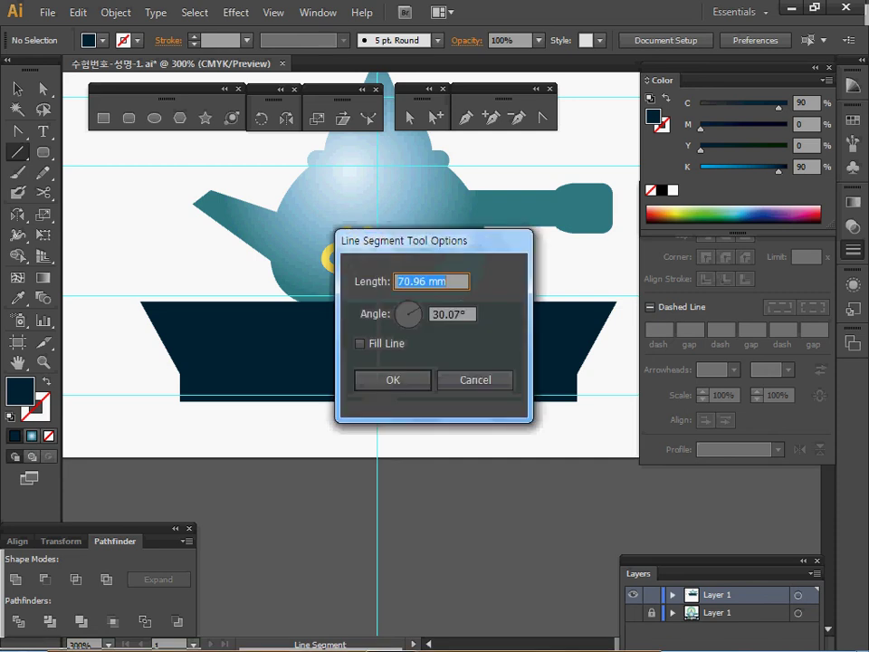
{"action": "type", "text": "55"}
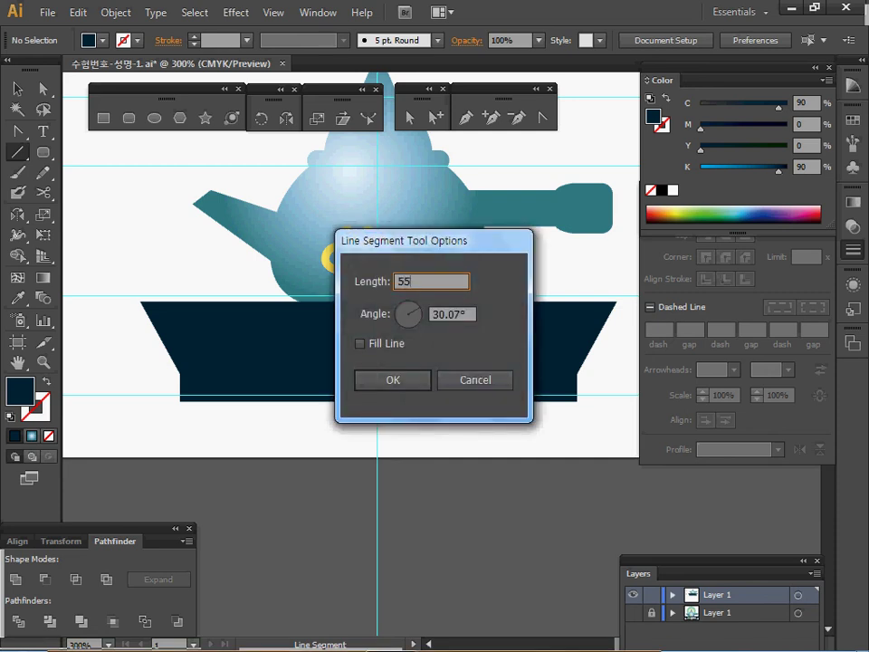
{"action": "key", "text": "Tab"}
{"action": "type", "text": "0"}
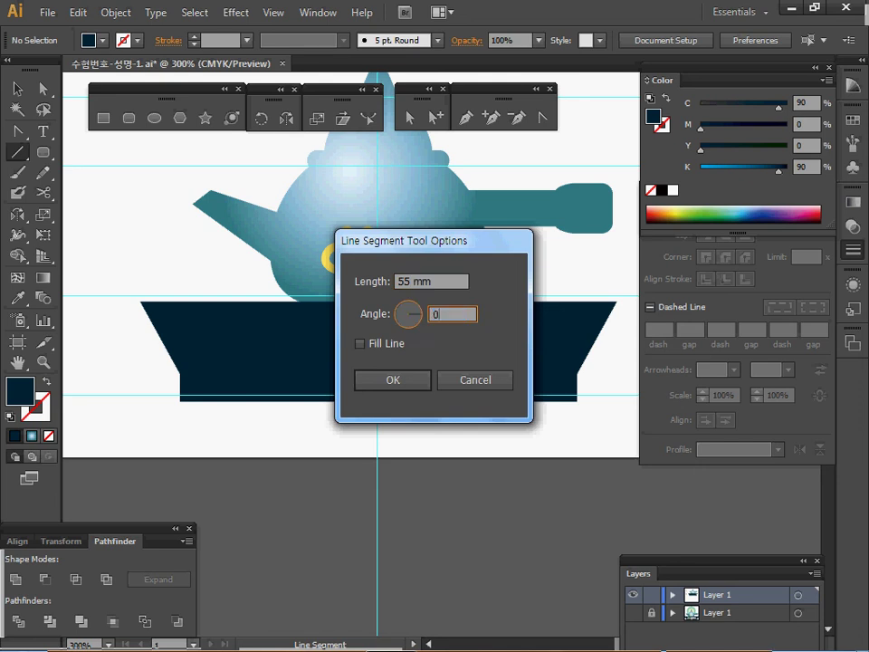
{"action": "key", "text": "Return"}
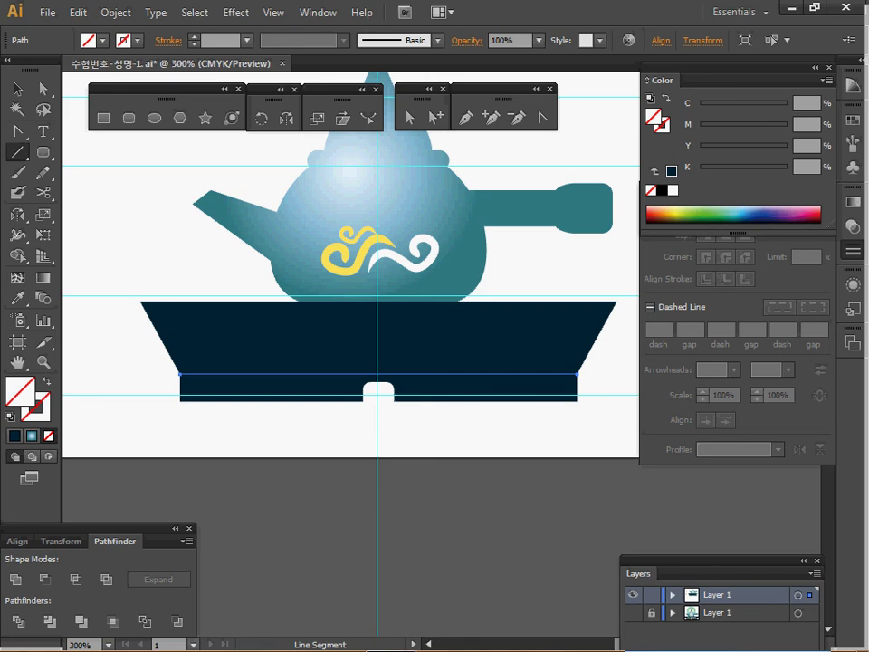
Step: Apply the red dashed stroke of the sample swatch to the line along the tray's seam with the Eyedropper
{"action": "key", "text": "space"}
{"action": "left_click_drag", "start_coordinate": [225, 259], "coordinate": [352, 258]}
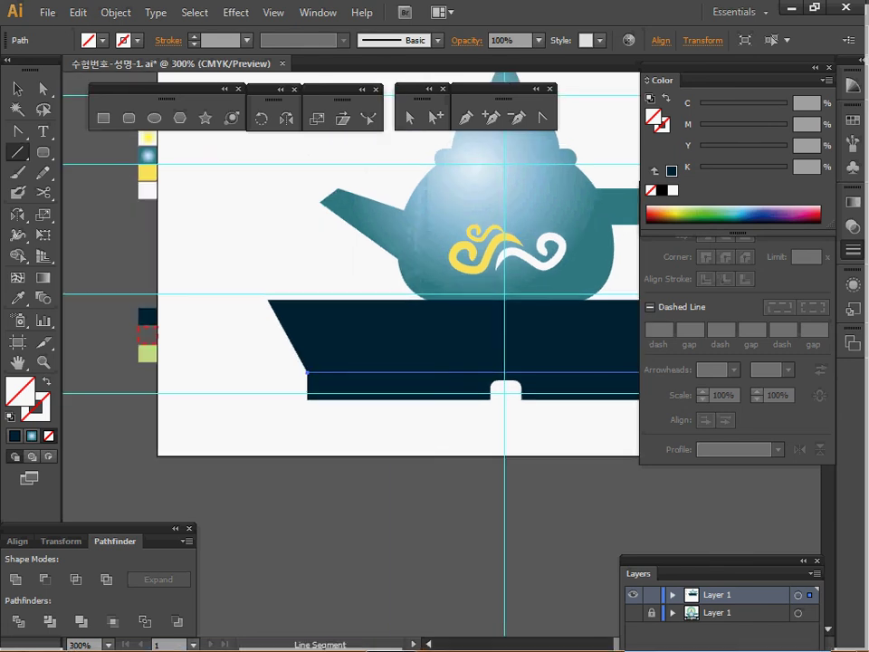
{"action": "key", "text": "i"}
{"action": "left_click", "coordinate": [147, 333]}
{"action": "key", "text": "ctrl+space"}
{"action": "left_click", "coordinate": [418, 412], "text": "ctrl"}
{"action": "key", "text": "space"}
{"action": "left_click_drag", "start_coordinate": [418, 412], "coordinate": [217, 462]}
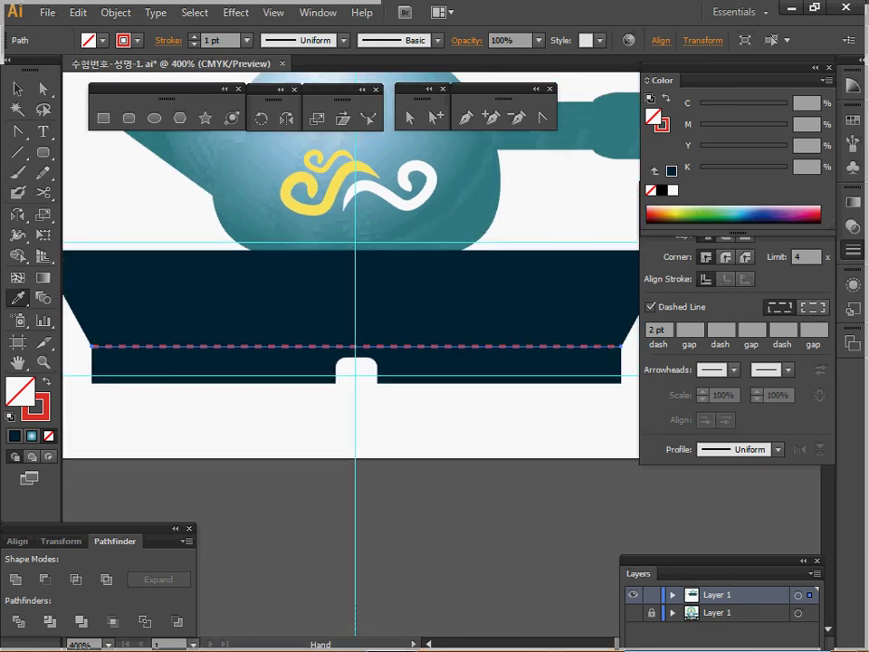
{"action": "left_click_drag", "start_coordinate": [253, 316], "coordinate": [228, 328]}
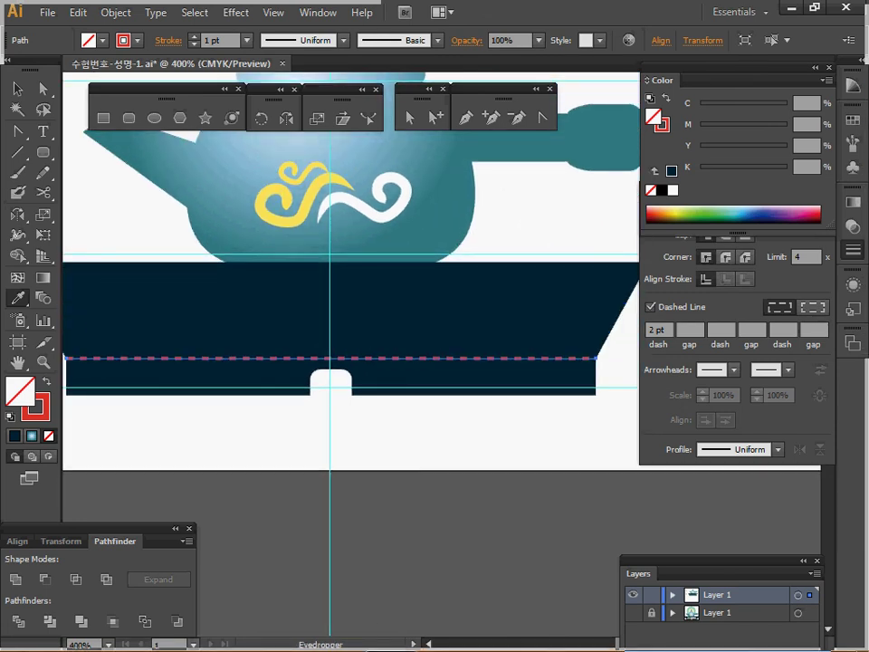
Step: Increase the red dashed line's stroke weight to 6 pt
{"action": "left_click", "coordinate": [853, 250]}
{"action": "left_click", "coordinate": [852, 250]}
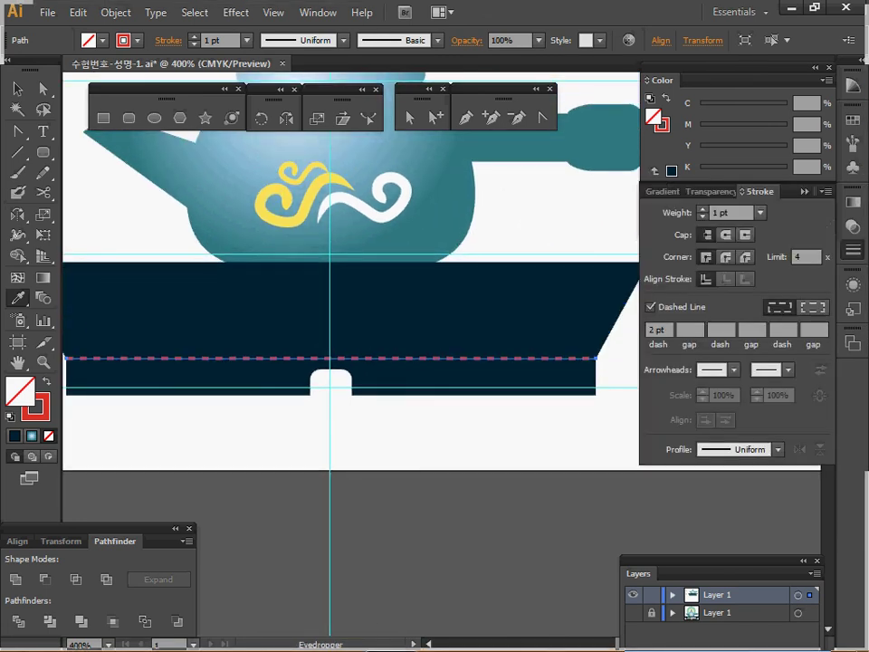
{"action": "left_click", "coordinate": [702, 209]}
{"action": "left_click", "coordinate": [703, 209]}
{"action": "left_click", "coordinate": [703, 209]}
{"action": "left_click", "coordinate": [703, 210]}
{"action": "left_click", "coordinate": [701, 209]}
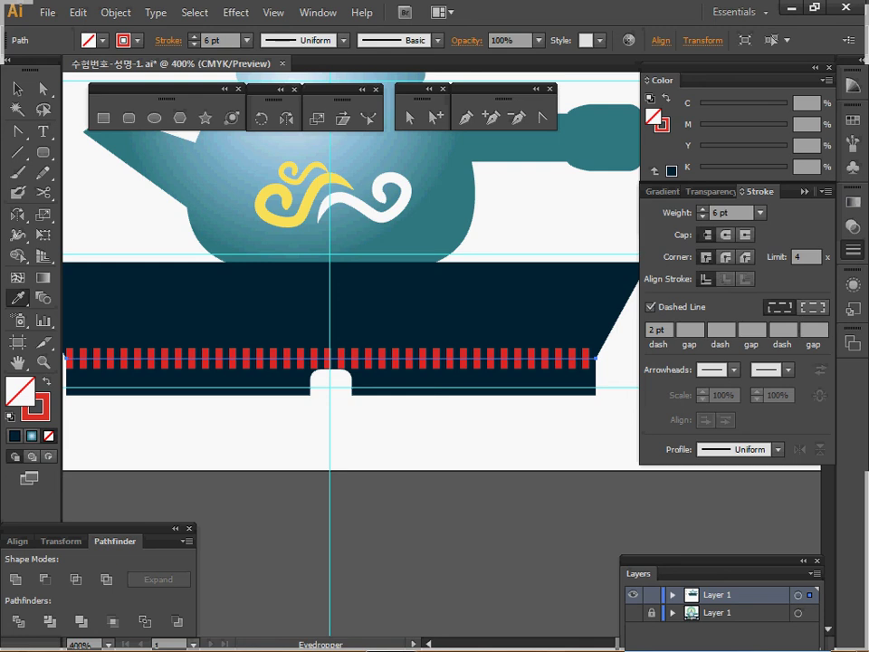
{"action": "left_click", "coordinate": [659, 329]}
{"action": "left_click", "coordinate": [804, 191]}
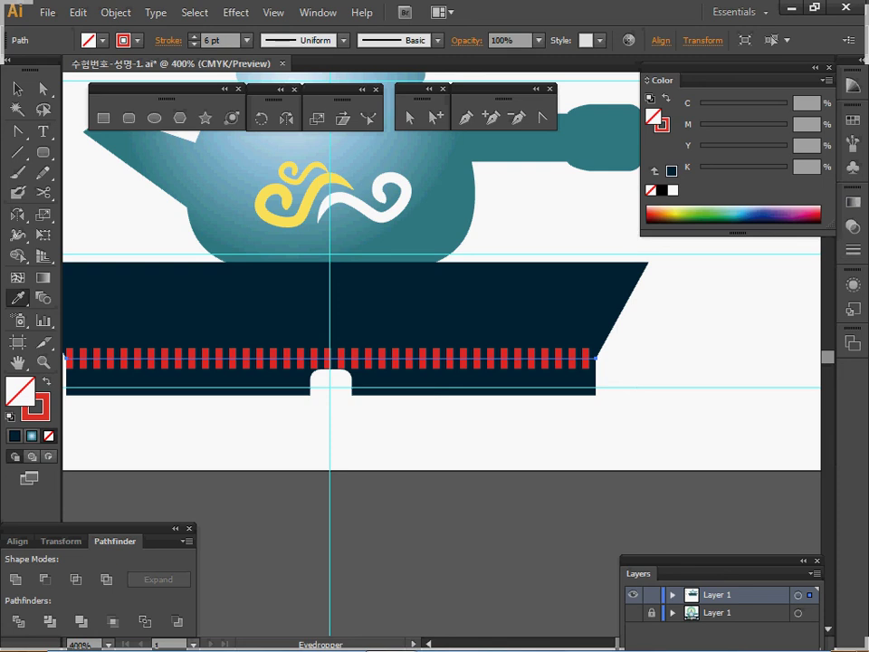
Step: Move the white "TEA Ceremony" text from below the artboard onto the navy tray, just above the dashed line
{"action": "key", "text": "ctrl+minus"}
{"action": "key", "text": "ctrl+minus"}
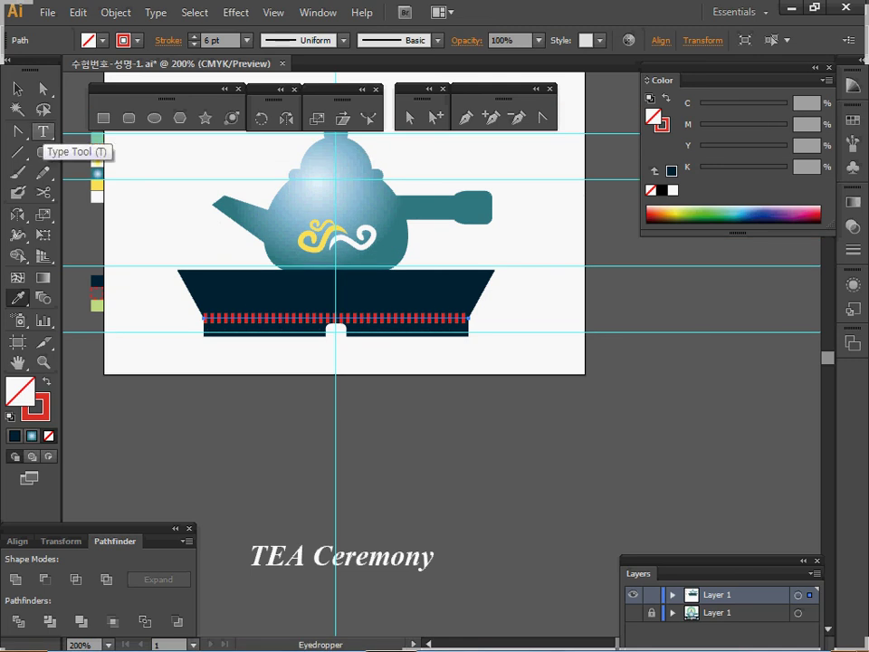
{"action": "left_click", "coordinate": [42, 131]}
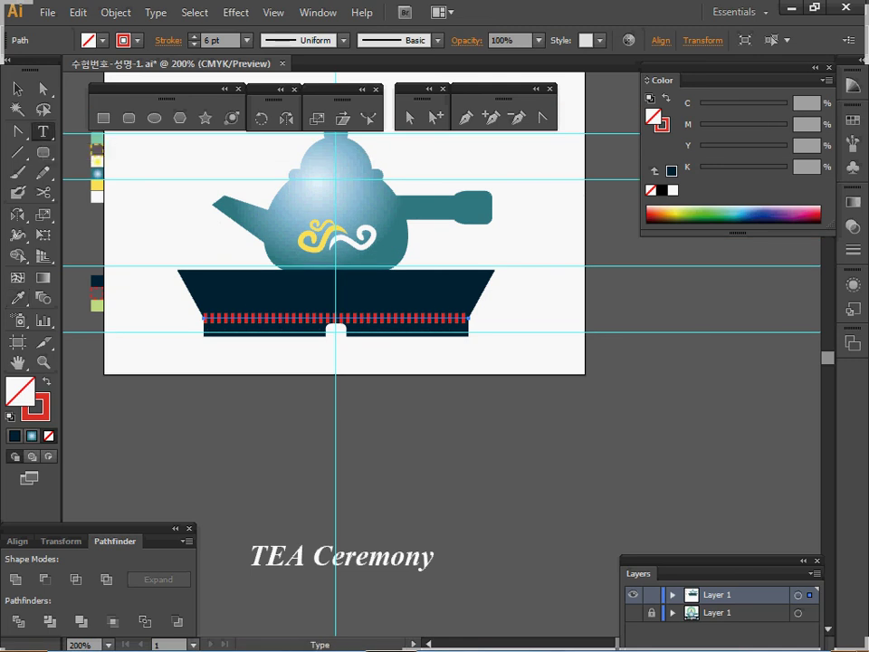
{"action": "left_click", "coordinate": [342, 556], "text": "ctrl"}
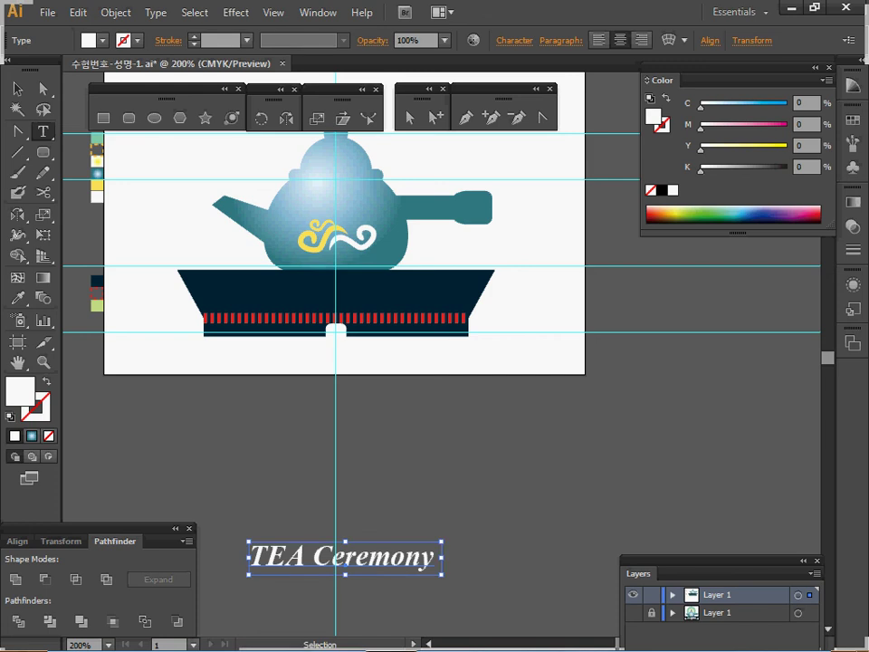
{"action": "key", "text": "Delete"}
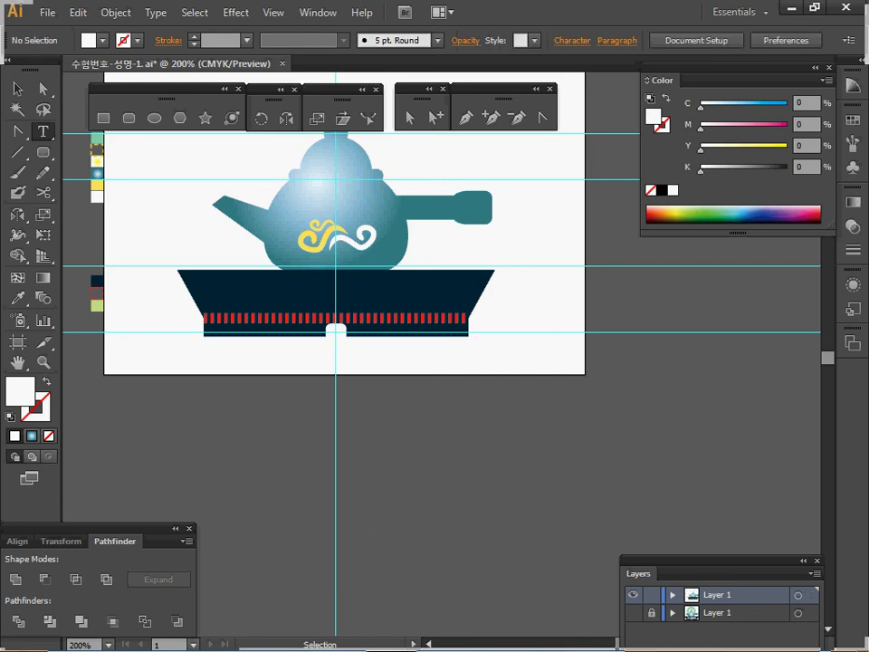
{"action": "key", "text": "ctrl+z"}
{"action": "left_click_drag", "start_coordinate": [358, 305], "coordinate": [283, 401]}
{"action": "left_click", "coordinate": [370, 340], "text": "ctrl"}
{"action": "left_click", "coordinate": [369, 341], "text": "ctrl"}
{"action": "left_click_drag", "start_coordinate": [442, 335], "coordinate": [436, 347]}
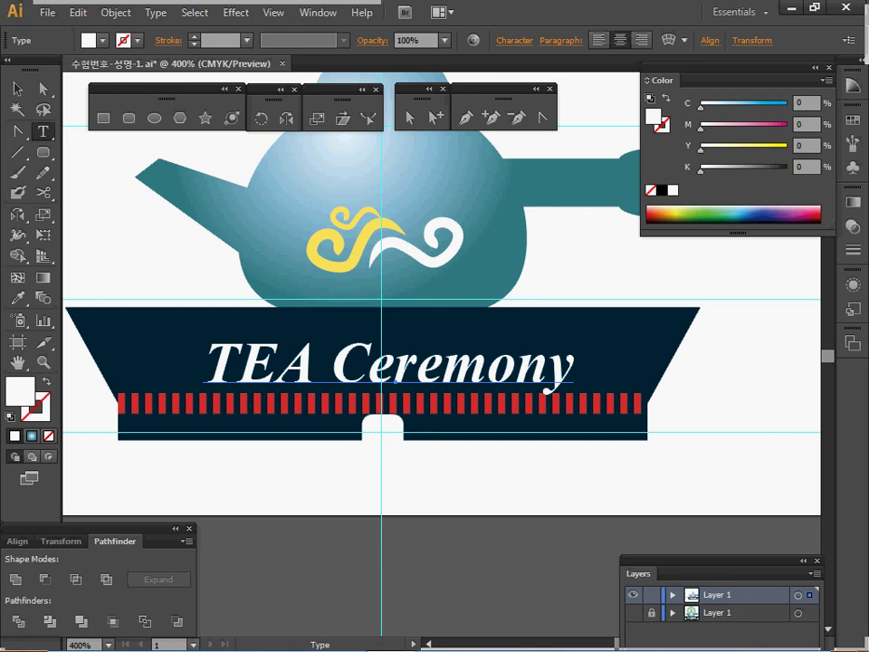
{"action": "key", "text": "ctrl"}
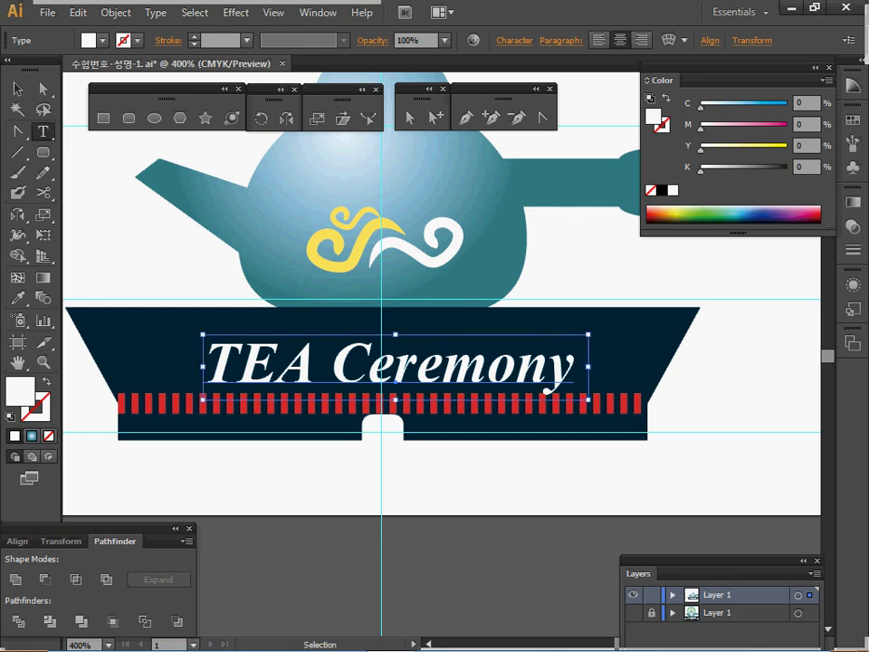
{"action": "left_click_drag", "start_coordinate": [316, 367], "coordinate": [205, 366]}
{"action": "double_click", "coordinate": [277, 367]}
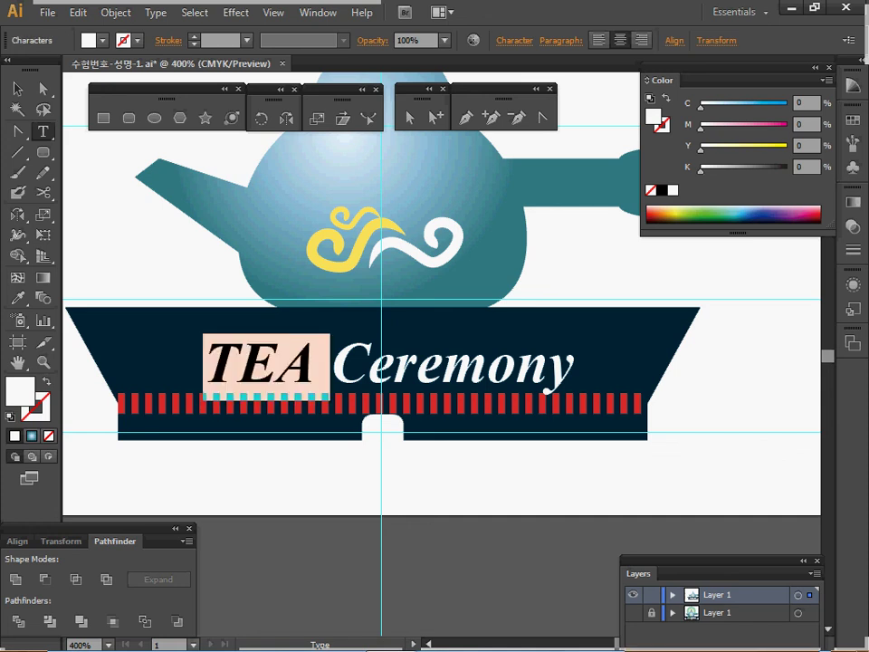
{"action": "left_click", "coordinate": [383, 427], "text": "ctrl"}
{"action": "left_click", "coordinate": [383, 426], "text": "ctrl+alt"}
{"action": "left_click", "coordinate": [383, 426], "text": "ctrl+alt"}
{"action": "left_click_drag", "start_coordinate": [383, 426], "coordinate": [359, 483]}
{"action": "double_click", "coordinate": [396, 332]}
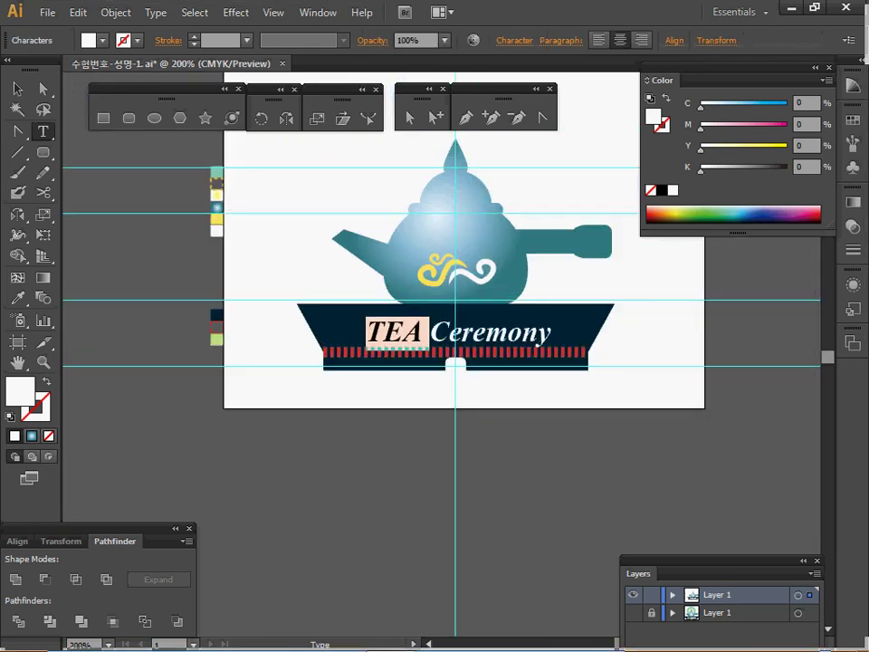
{"action": "type", "text": "i"}
{"action": "key", "text": "Escape"}
{"action": "key", "text": "ctrl+z"}
{"action": "key", "text": "ctrl+shift+a"}
Step: Check the lime green swatch's colour values, recolour the word "TEA" with C 30 and Y 60, and deselect the text
{"action": "left_click", "coordinate": [216, 340], "text": "ctrl"}
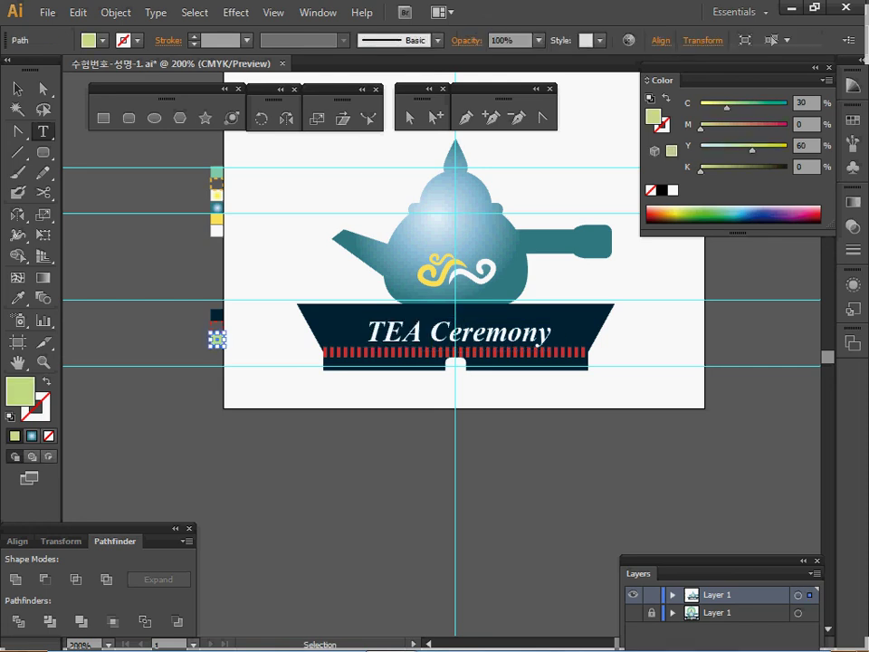
{"action": "key", "text": "ctrl+shift+a"}
{"action": "left_click", "coordinate": [416, 380], "text": "ctrl"}
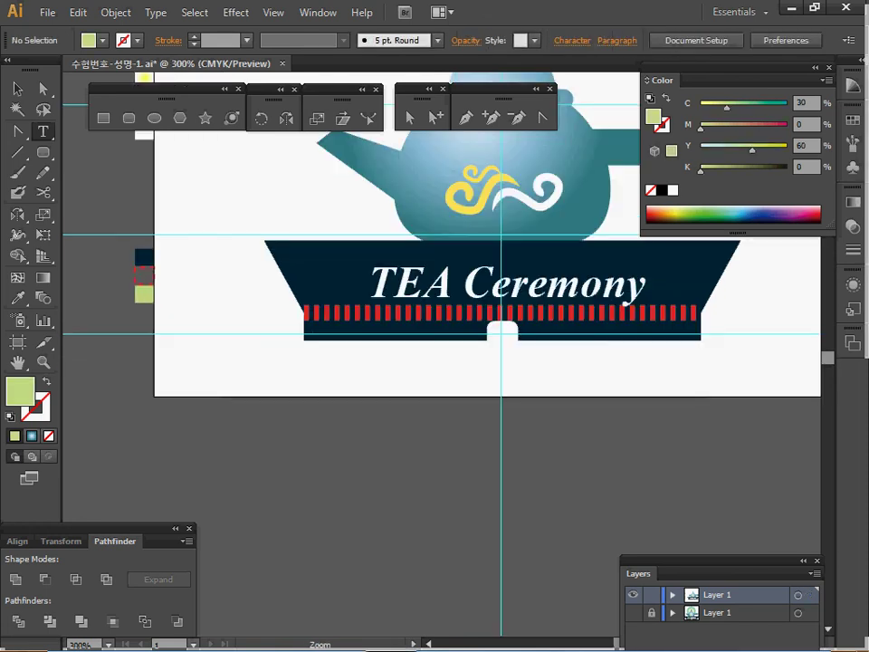
{"action": "double_click", "coordinate": [411, 285]}
{"action": "double_click", "coordinate": [801, 104]}
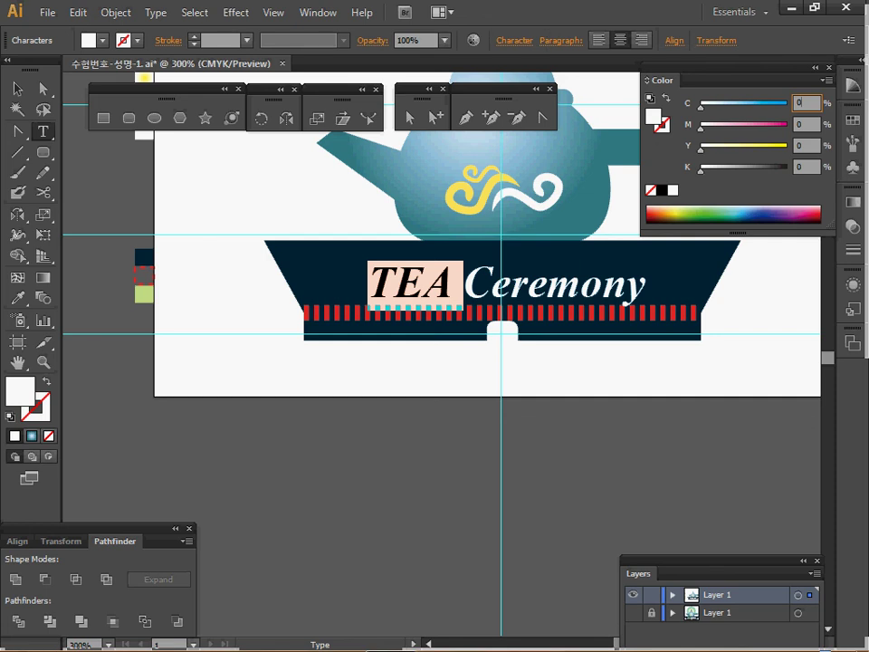
{"action": "type", "text": "30"}
{"action": "key", "text": "Tab"}
{"action": "key", "text": "Tab"}
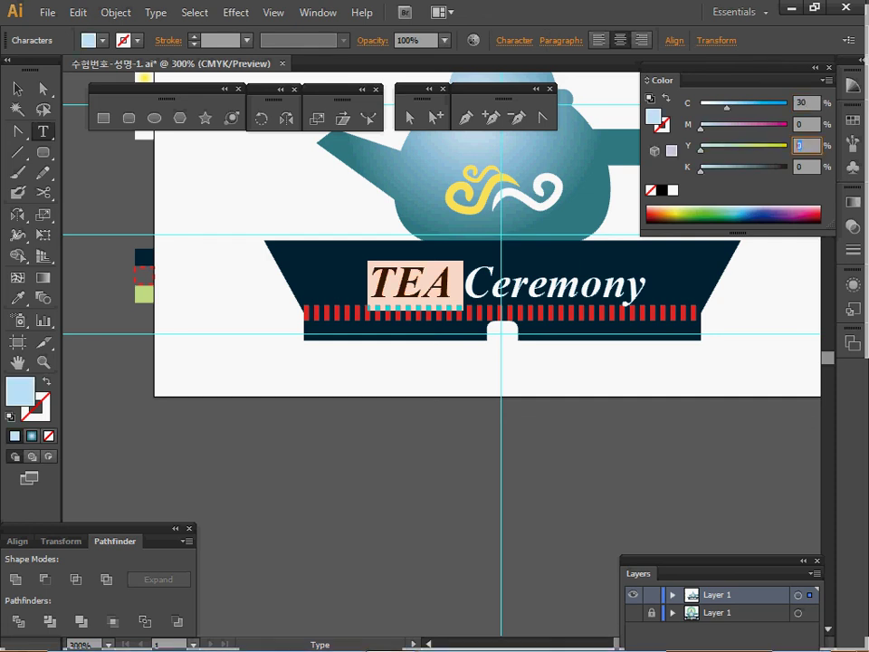
{"action": "type", "text": "60"}
{"action": "key", "text": "Return"}
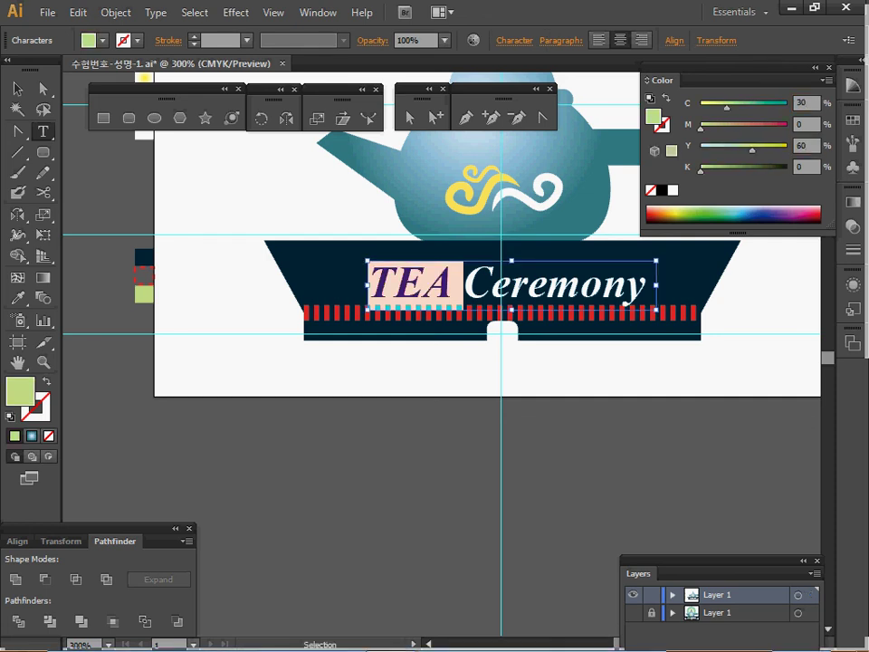
{"action": "key", "text": "ctrl+shift+a"}
{"action": "left_click_drag", "start_coordinate": [543, 208], "coordinate": [466, 279]}
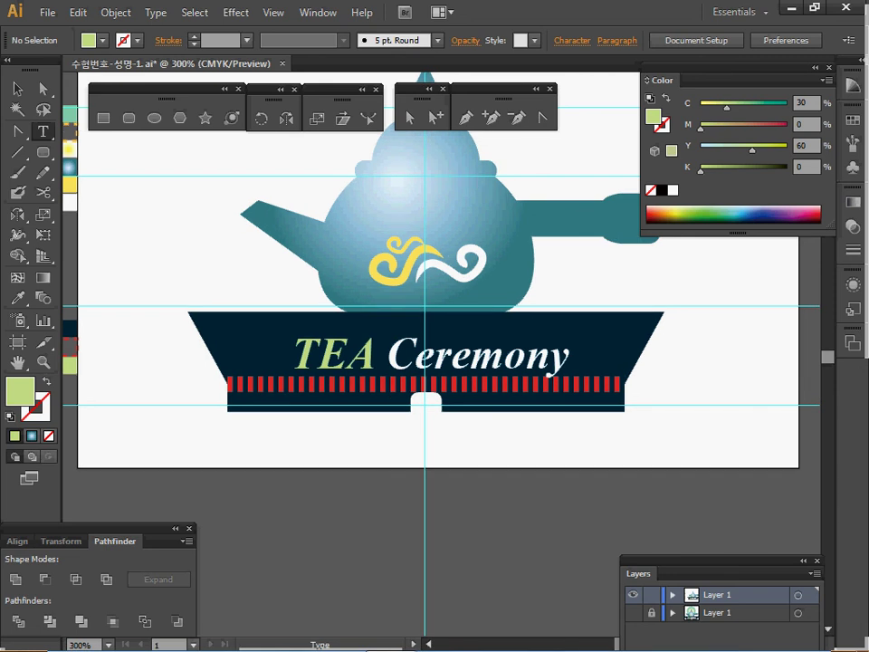